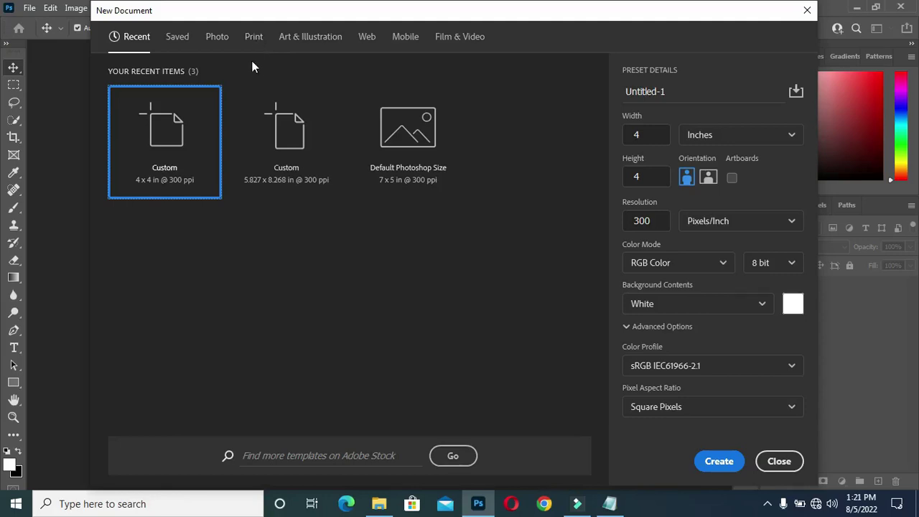
Step: Choose the A4 print preset for the new document, with inches as the unit and landscape orientation
left_click(253, 43)
left_click(529, 129)
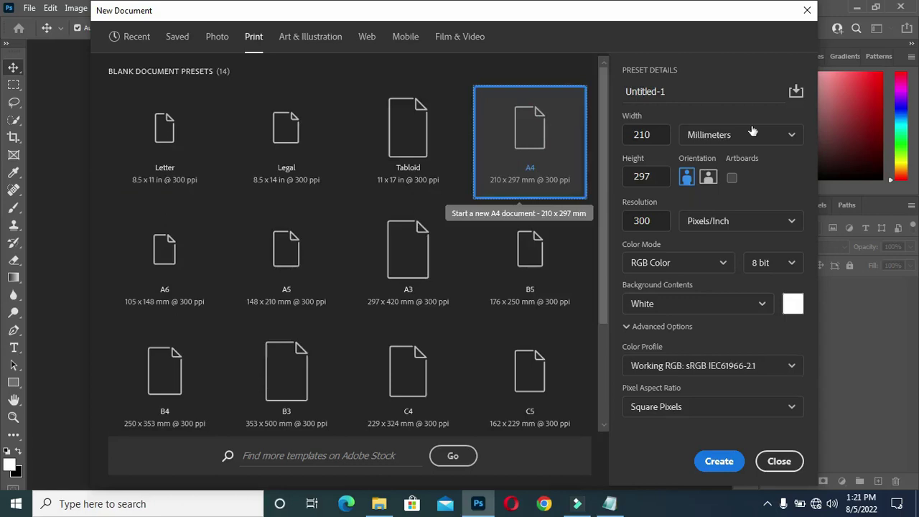
left_click(771, 136)
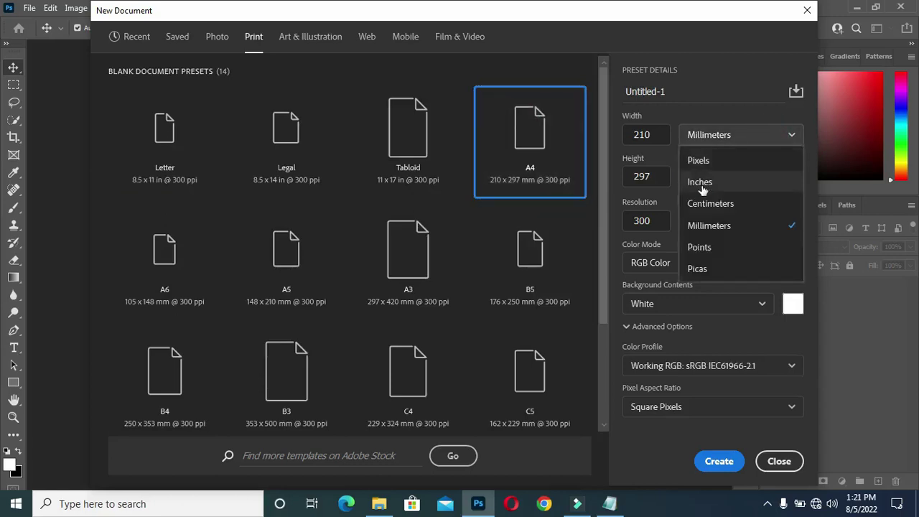
left_click(701, 190)
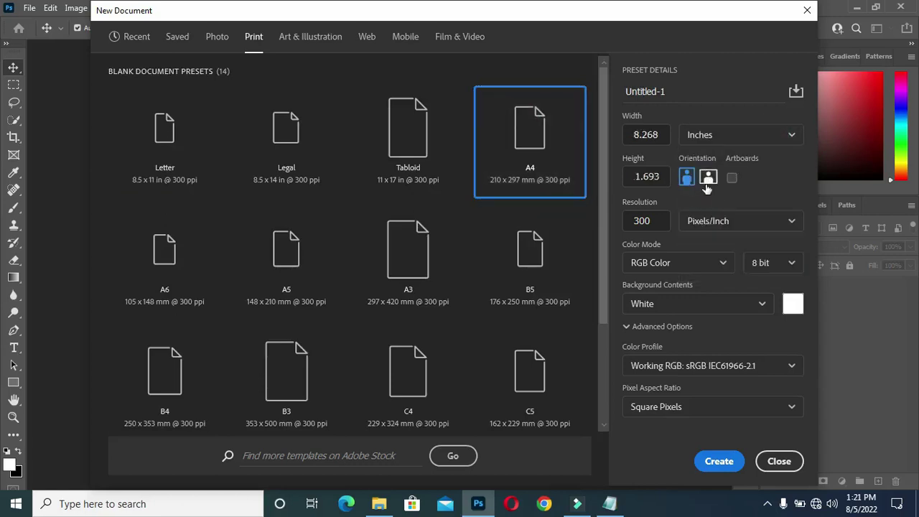
left_click(707, 178)
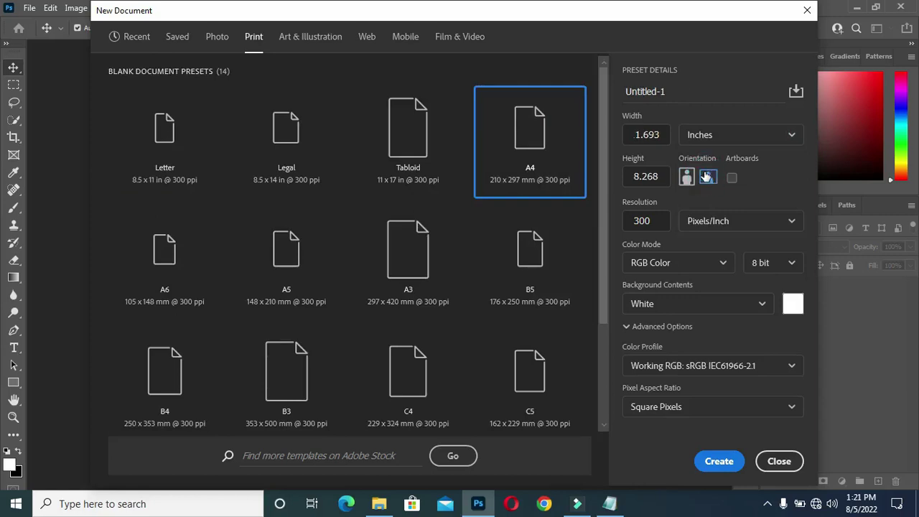
Step: Name the document "wedding jotter" and create it at a resolution of 300 pixels/inch
left_click(673, 91)
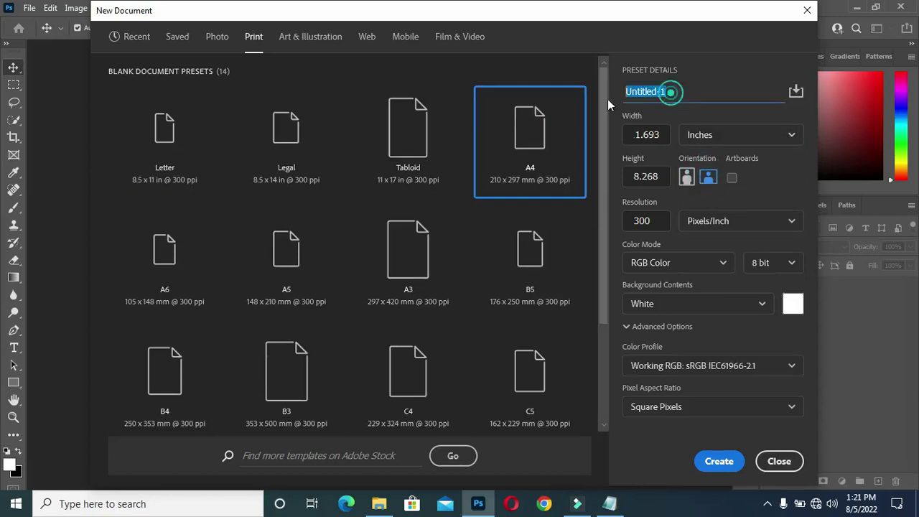
type("kjW")
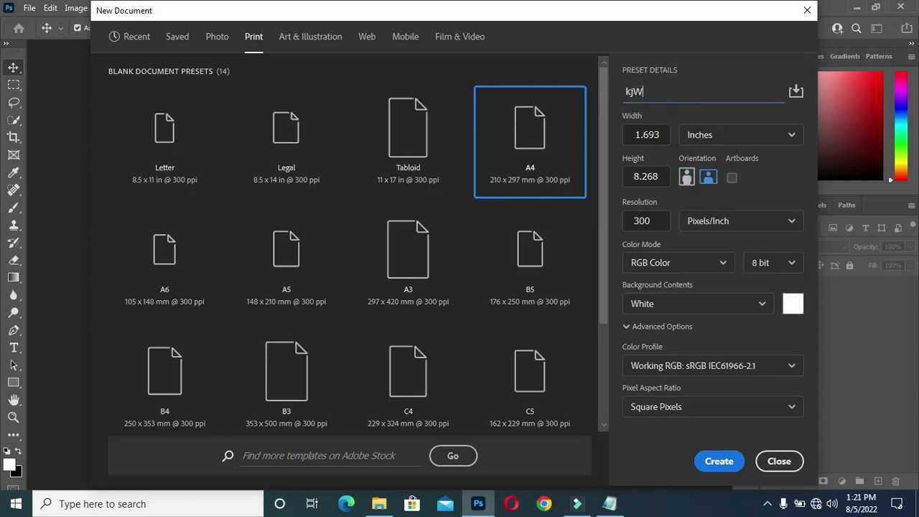
type("ding jotter")
left_click(653, 221)
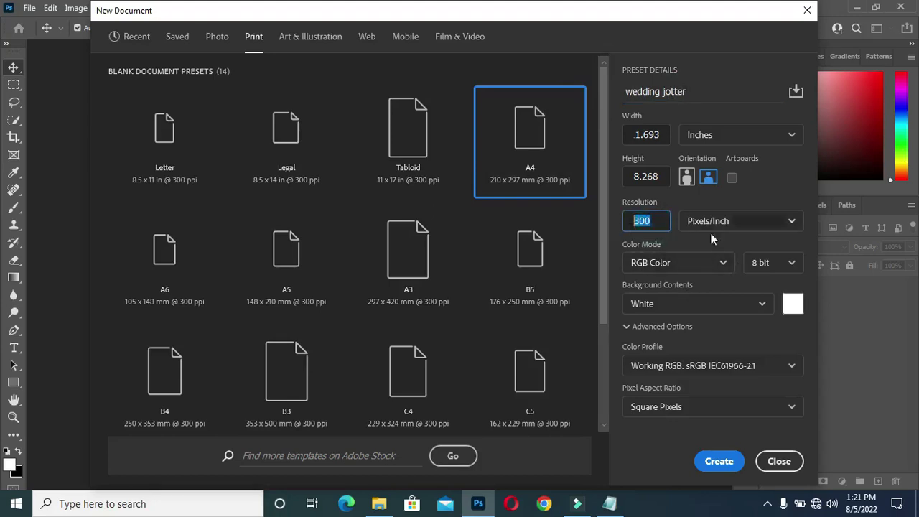
left_click(721, 461)
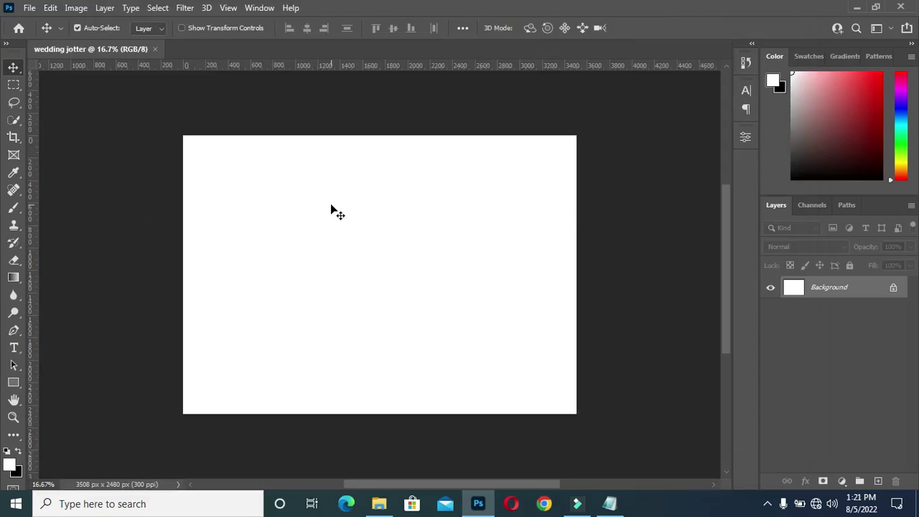
Step: Add a vertical guide at the 5% position on the blank canvas
key("ctrl+0")
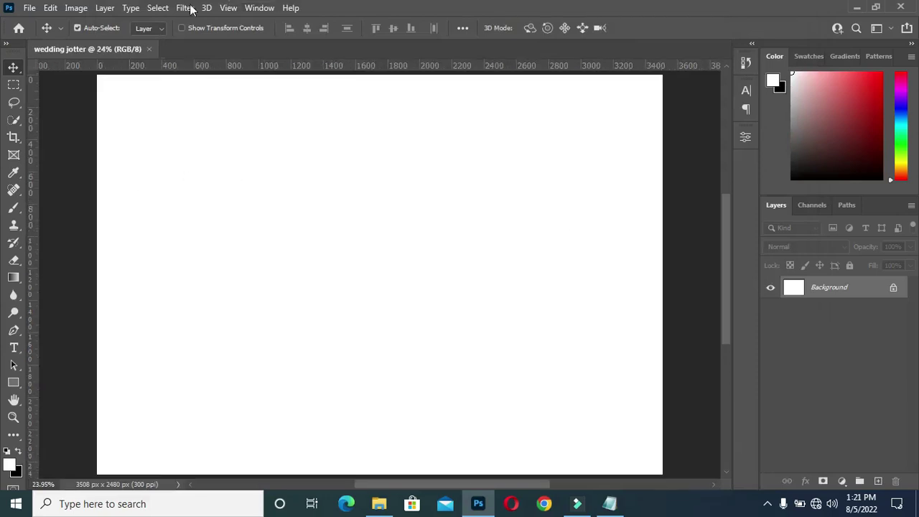
left_click(227, 9)
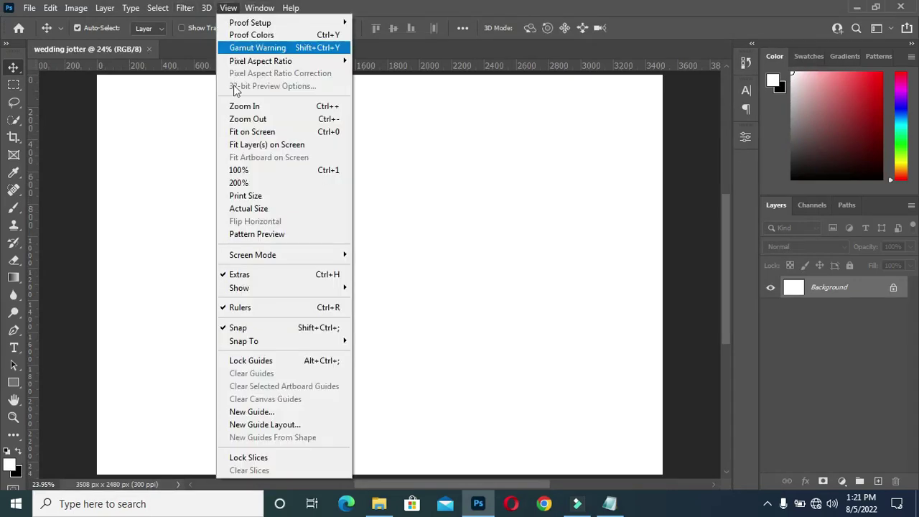
left_click(270, 414)
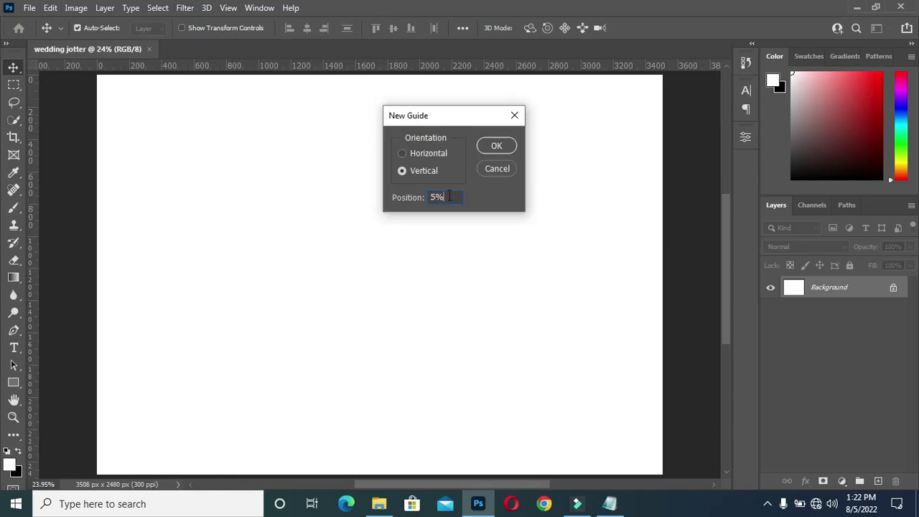
key("Return")
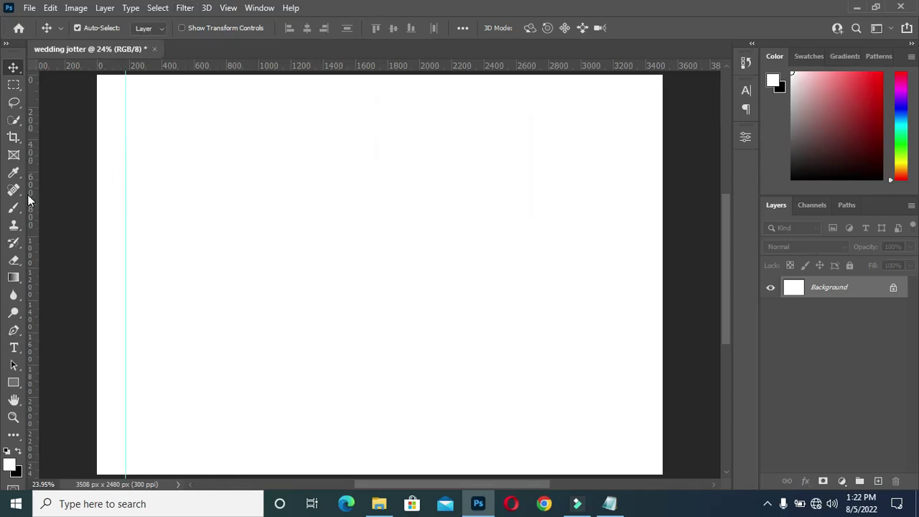
Step: Switch the ruler units to percent and place vertical guides at 50% and 95% of the canvas width
left_click_drag(34, 204, 386, 222)
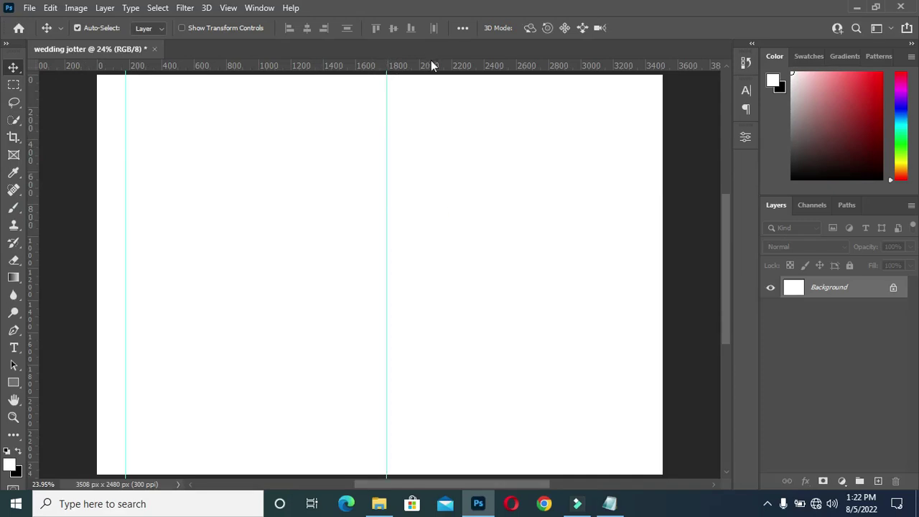
right_click(441, 67)
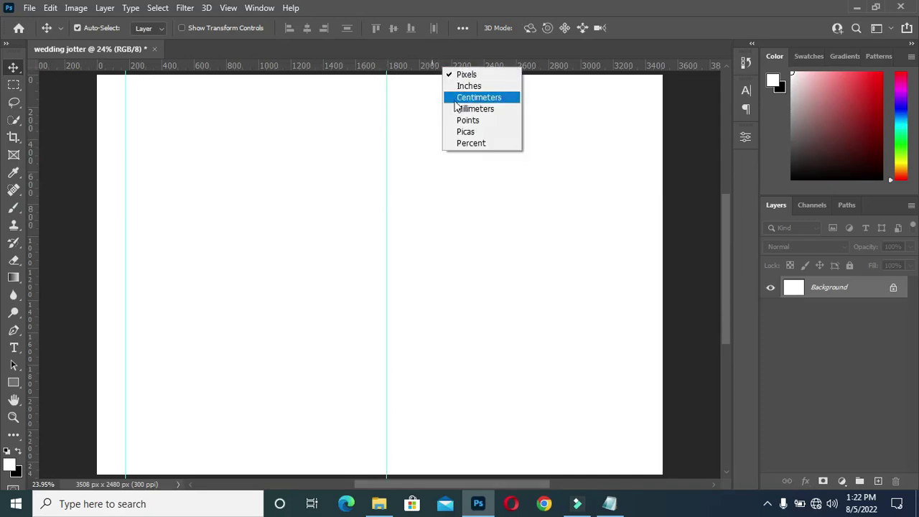
left_click(470, 144)
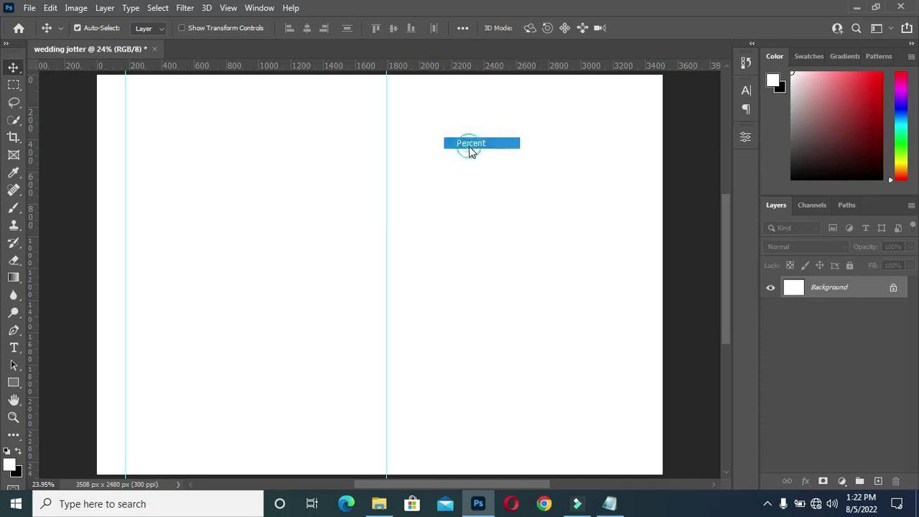
left_click_drag(385, 228, 382, 229)
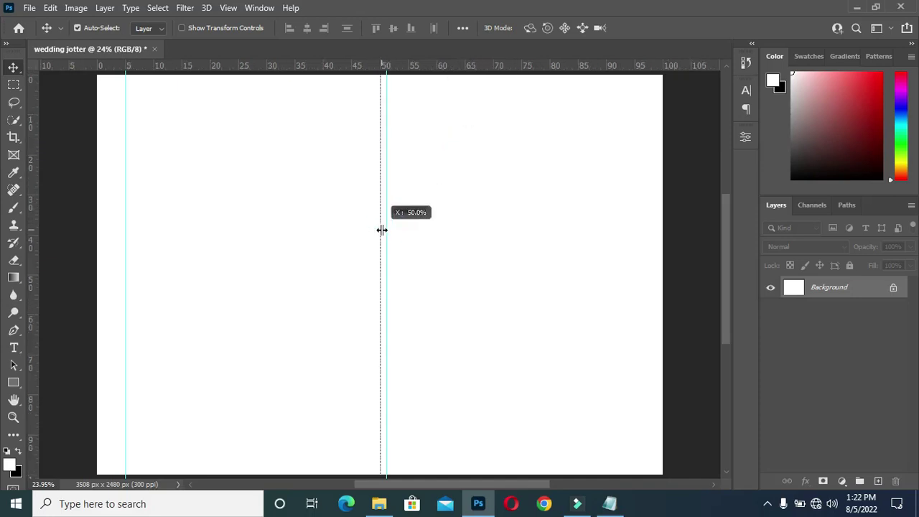
left_click_drag(382, 229, 381, 230)
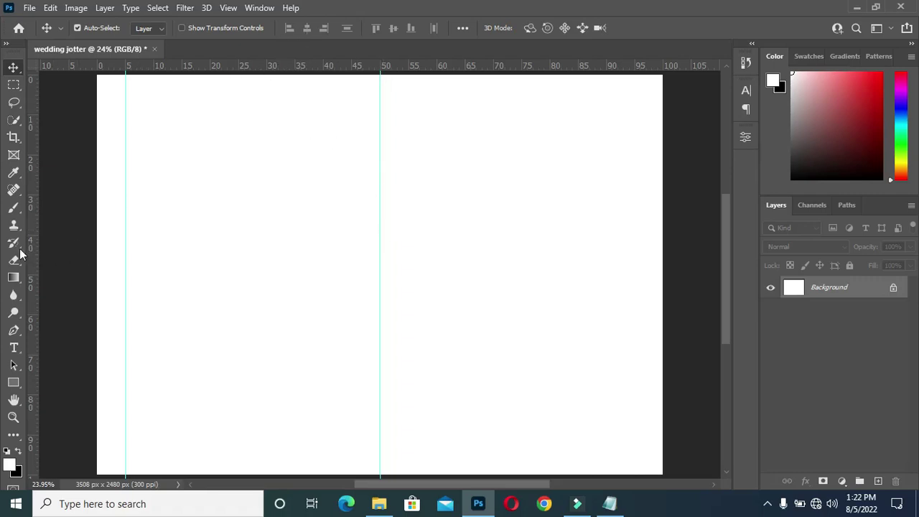
left_click_drag(34, 250, 634, 283)
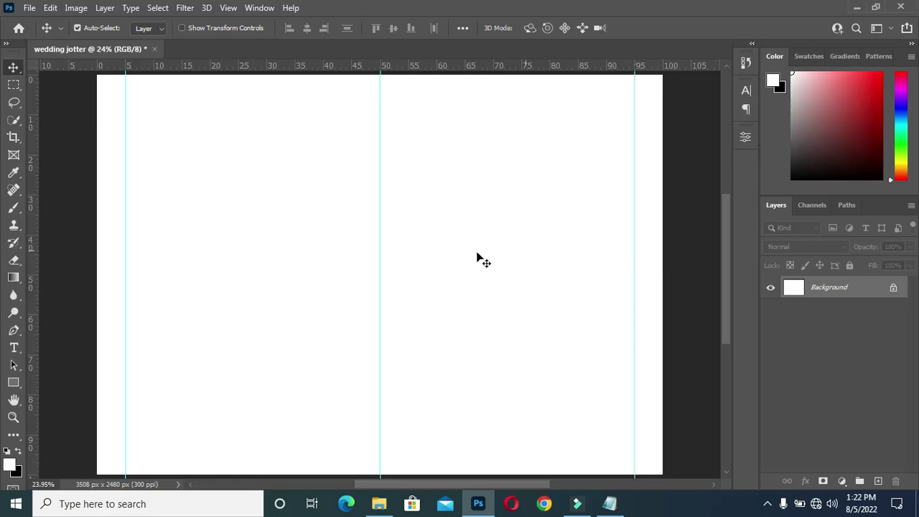
Step: Add vertical guides at exactly 45% and 55%, on either side of the centre guide
scroll(243, 245, "up", 2)
scroll(332, 133, "down", 3)
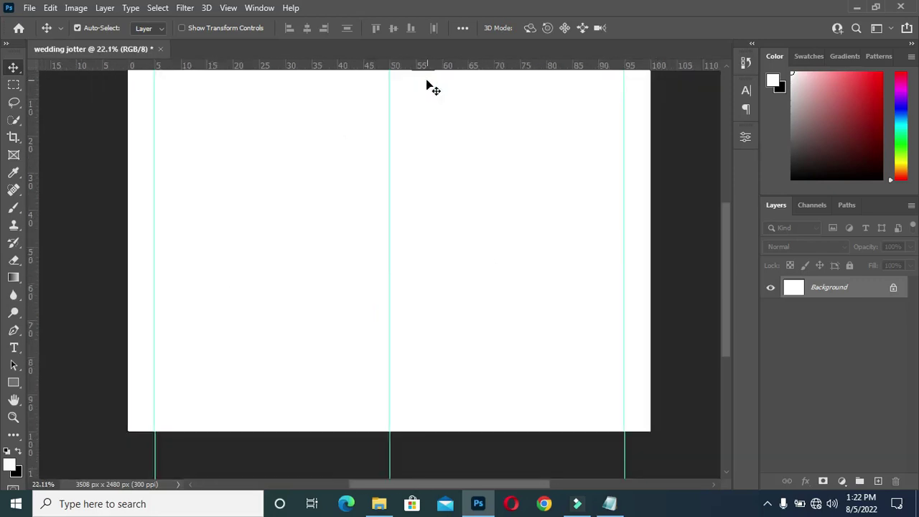
scroll(426, 81, "up", 2)
left_click(226, 8)
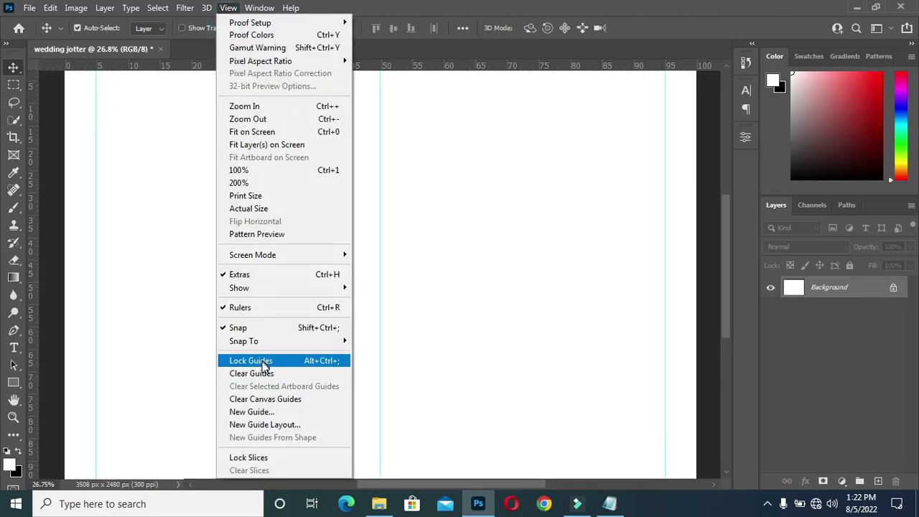
left_click(255, 413)
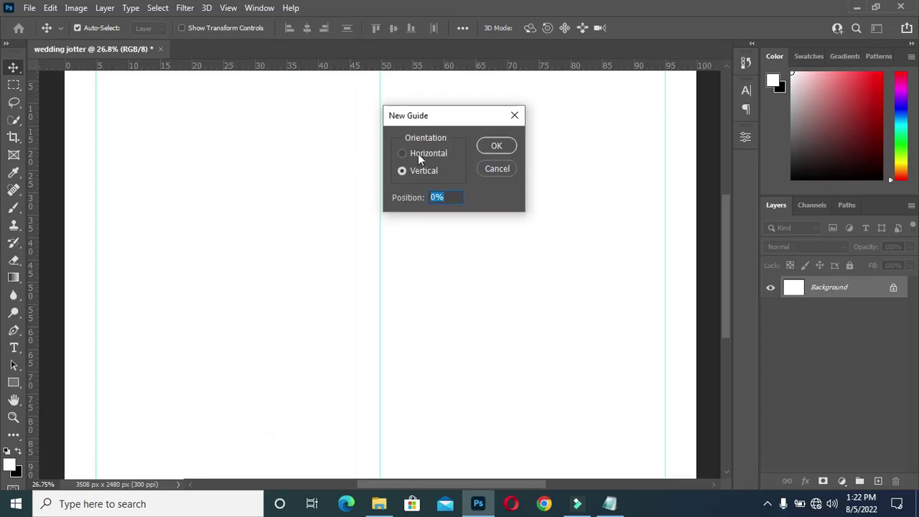
type("45%")
key("Return")
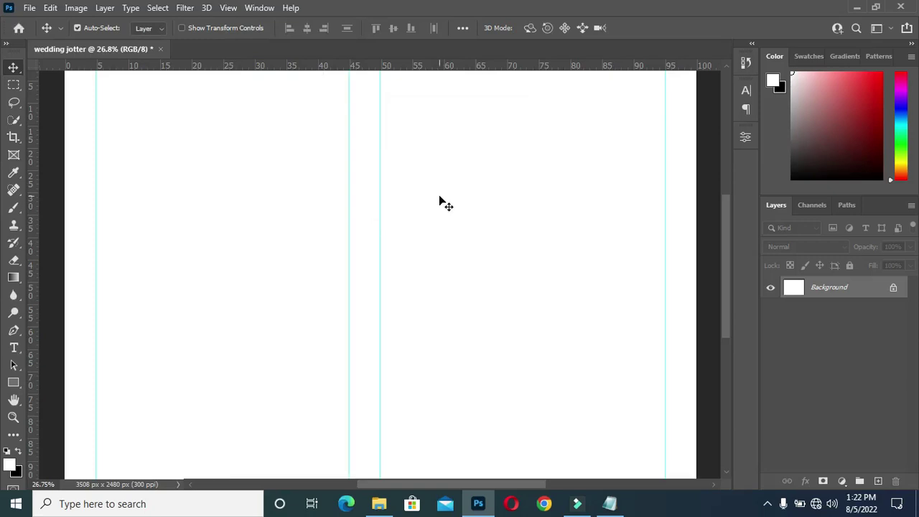
left_click(227, 8)
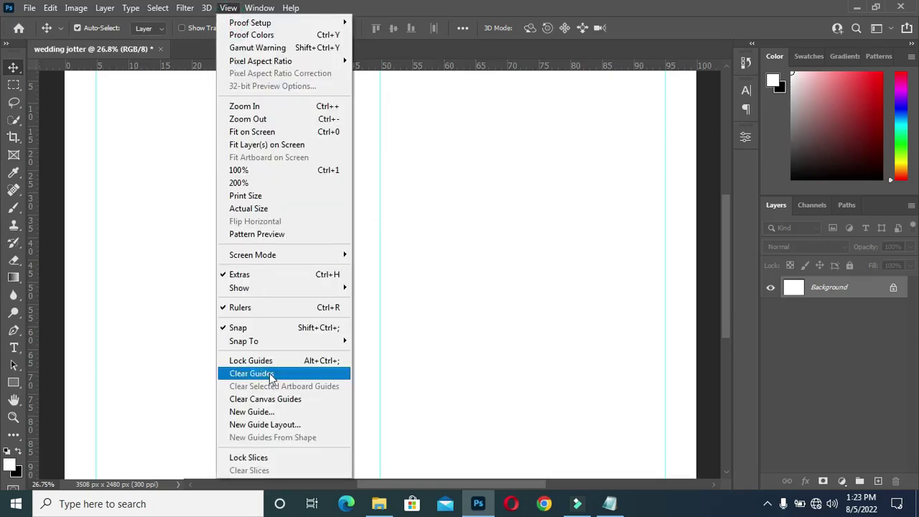
left_click(261, 407)
type("55%")
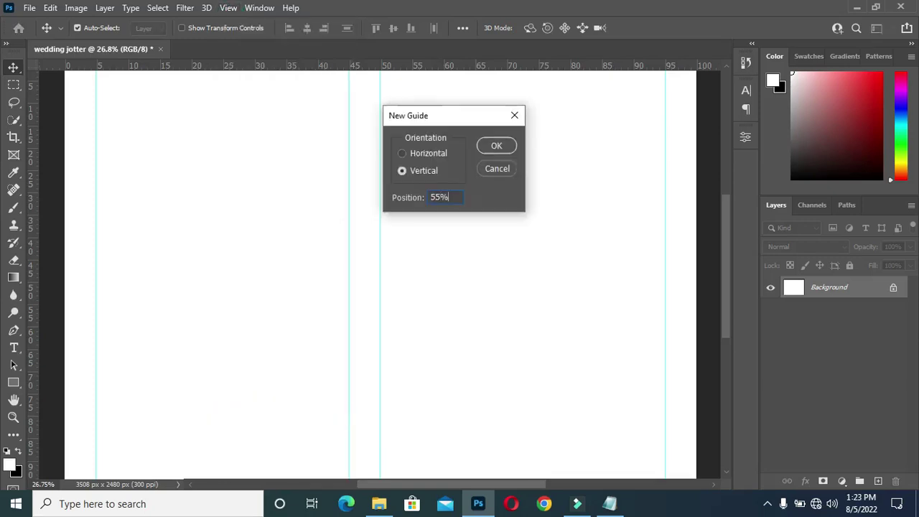
key("Return")
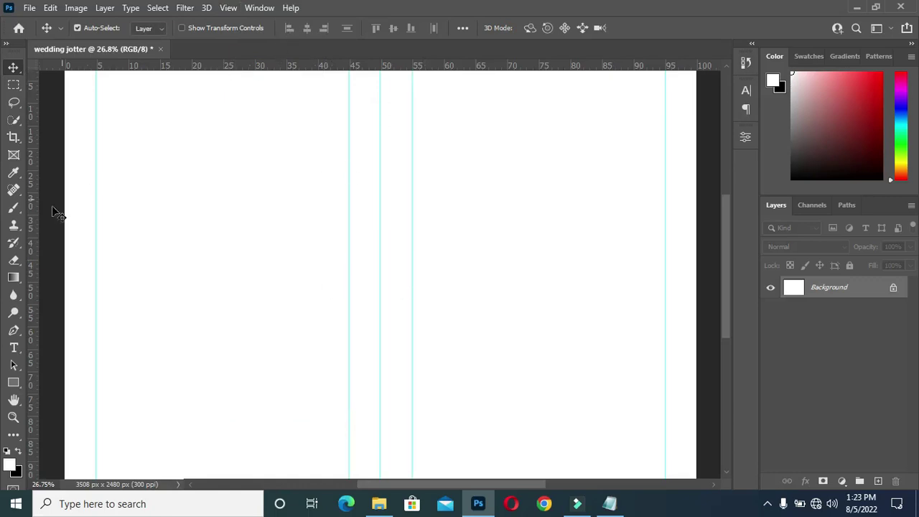
Step: Add horizontal margin guides at 5% and 95% of the canvas height
scroll(270, 180, "down", 2)
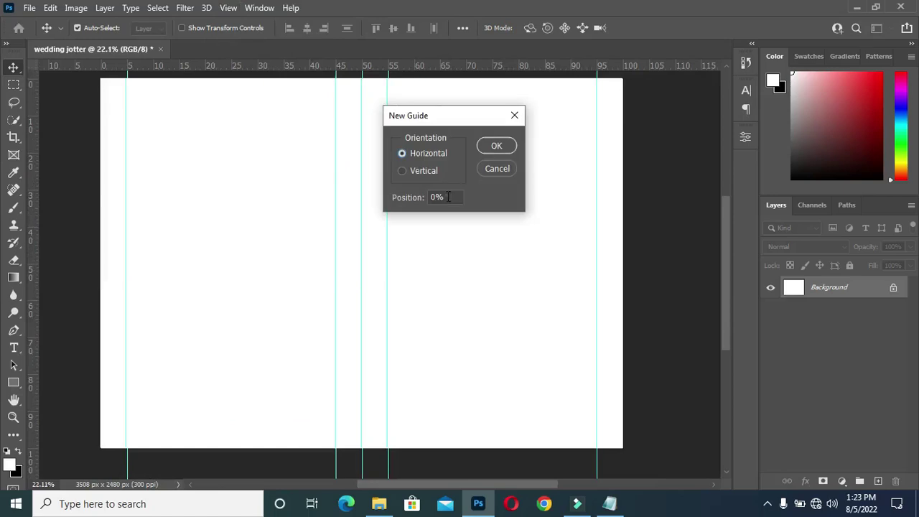
left_click_drag(455, 197, 424, 198)
key("Return")
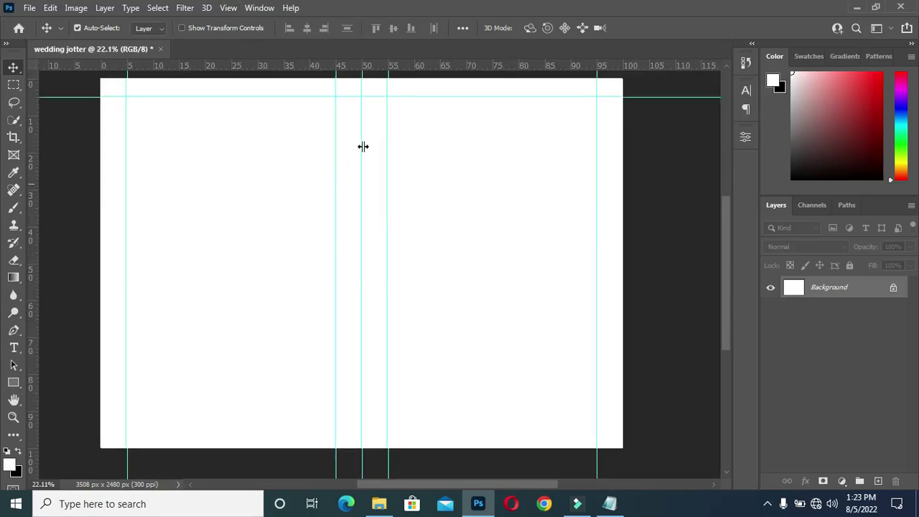
left_click(228, 8)
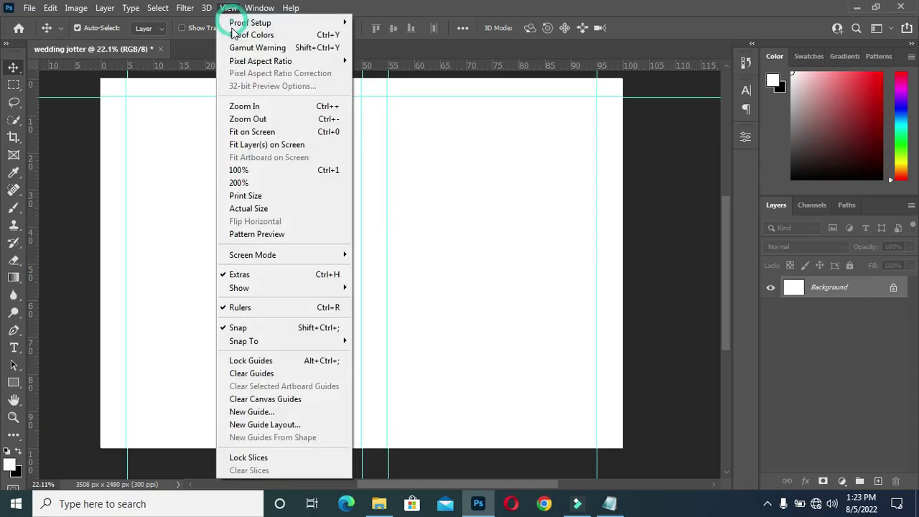
left_click(266, 412)
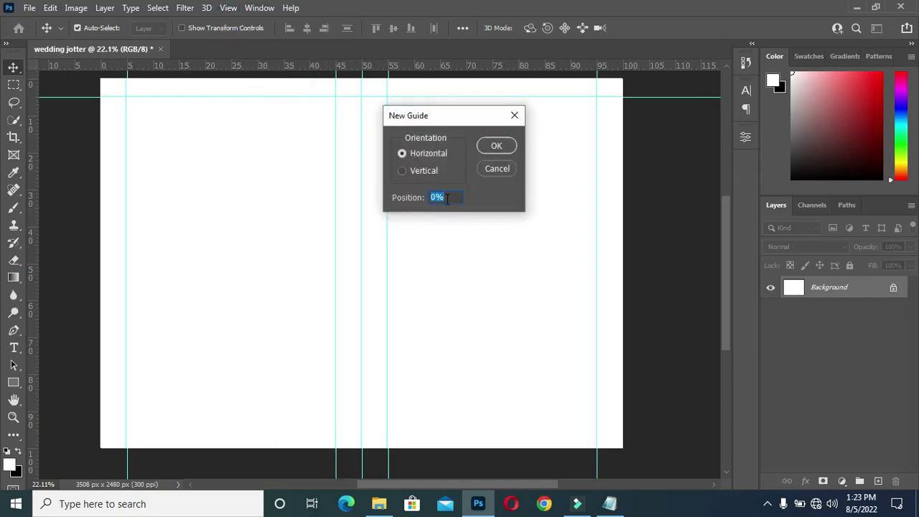
type("95")
key("Return")
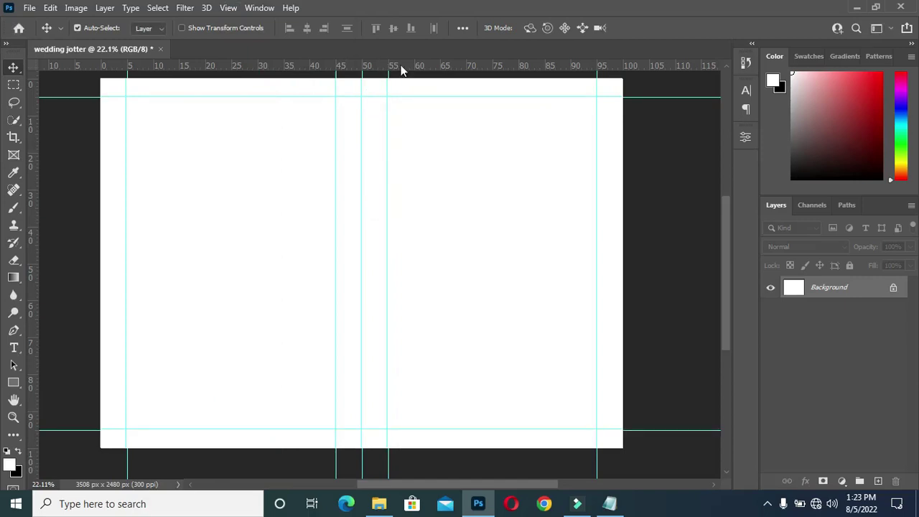
Step: Add horizontal guides along the canvas's upper and lower edges, at 0% and 100%
left_click(229, 9)
left_click(253, 411)
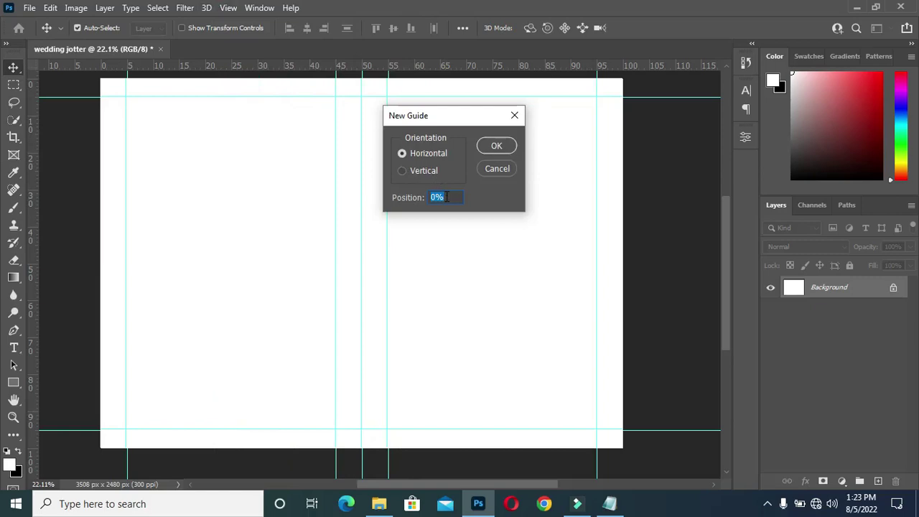
type("0")
left_click(493, 146)
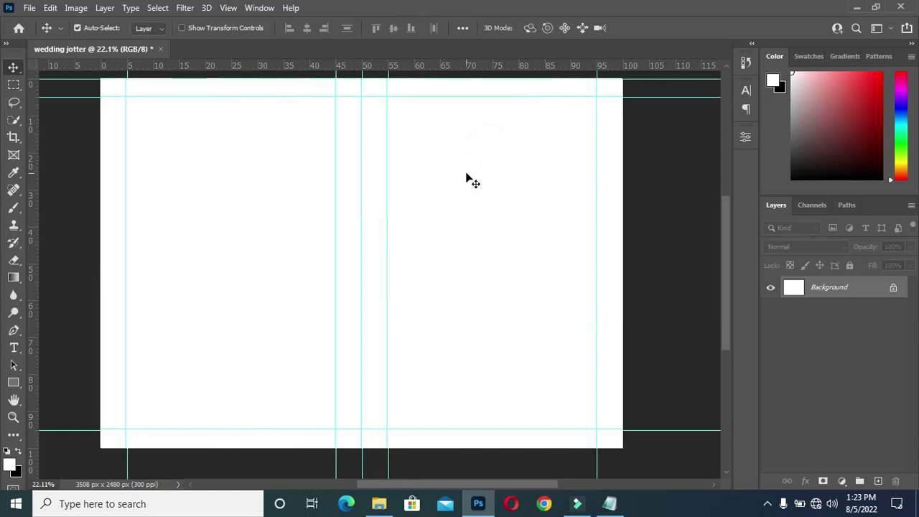
left_click(227, 8)
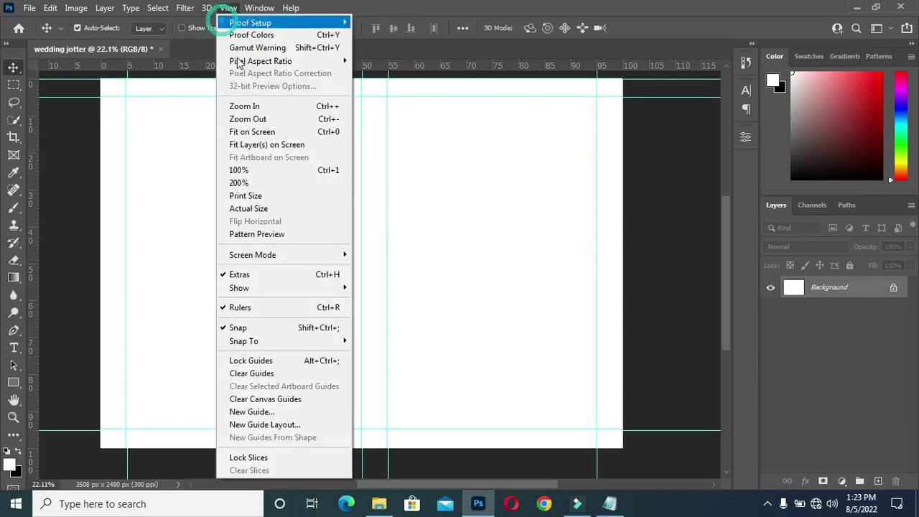
left_click(265, 413)
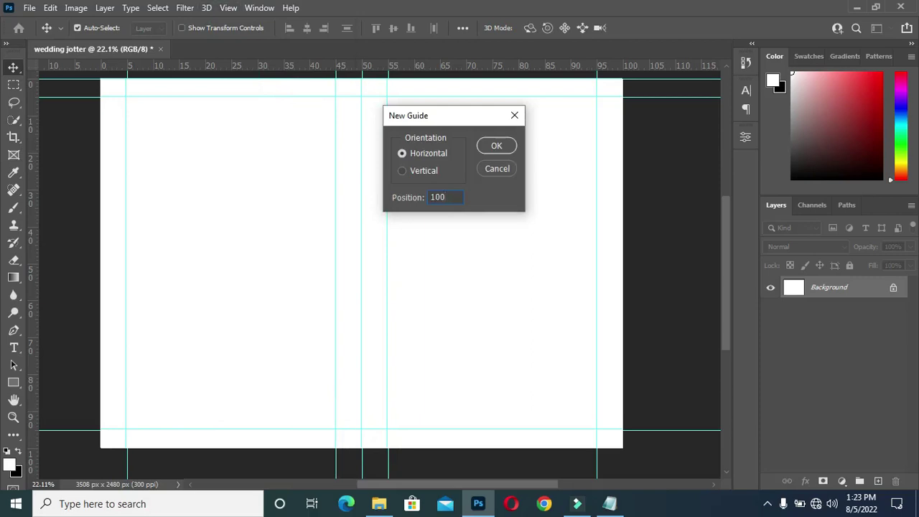
type("100%")
key("Return")
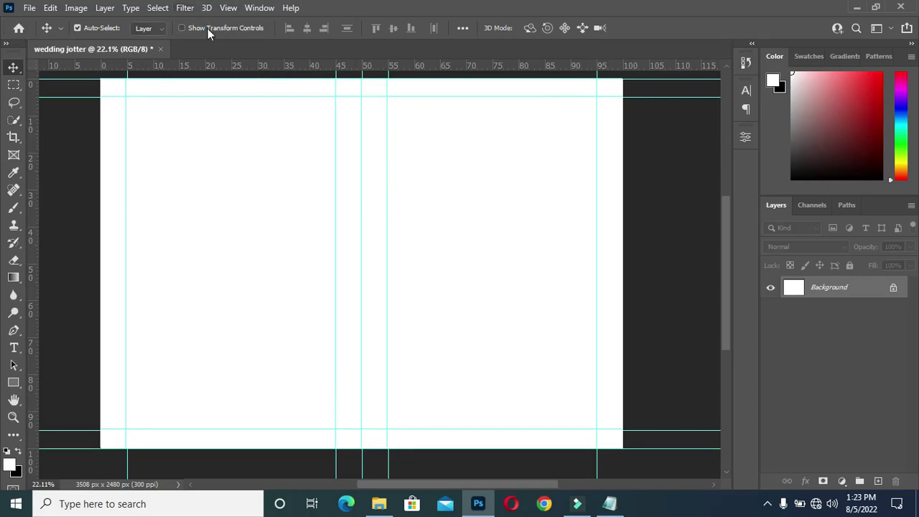
Step: Add vertical guides along the canvas's left and right edges, at 0% and 100%
key("alt+v")
key("e")
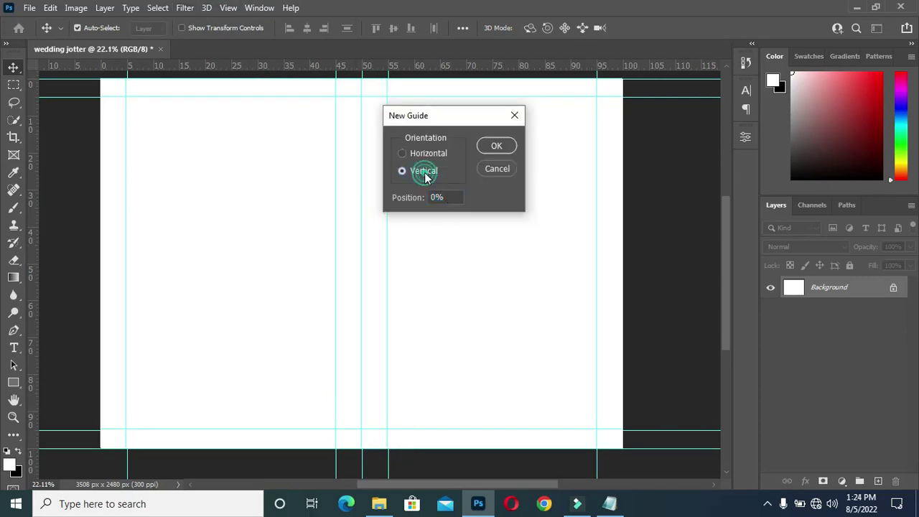
left_click(422, 202)
left_click(507, 147)
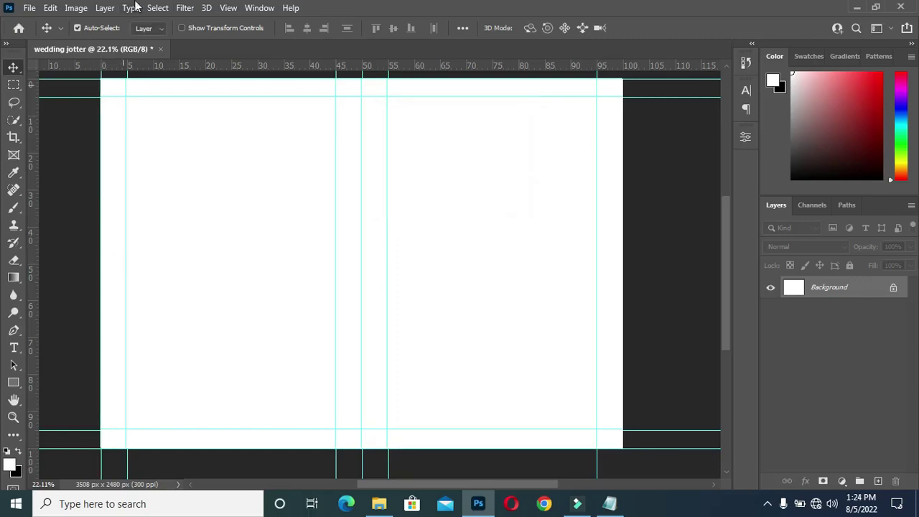
left_click(226, 9)
left_click(252, 411)
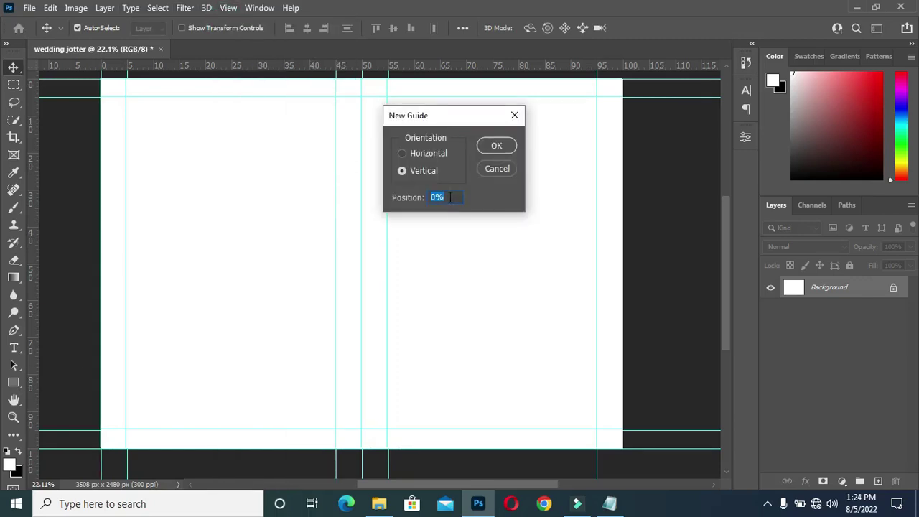
type("100")
key("Return")
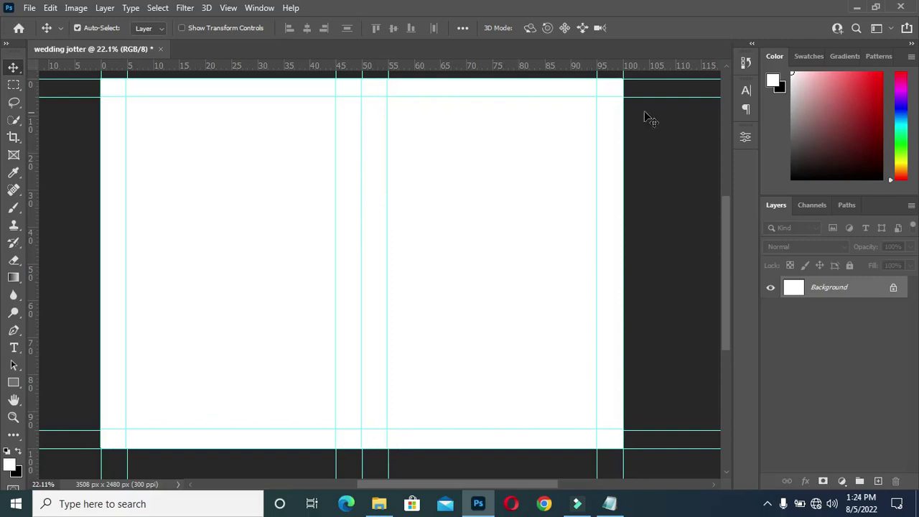
Step: Draw a 1754 x 2480 px rectangle covering the right half of the canvas, from the centre guide to the edge
scroll(429, 76, "up", 1)
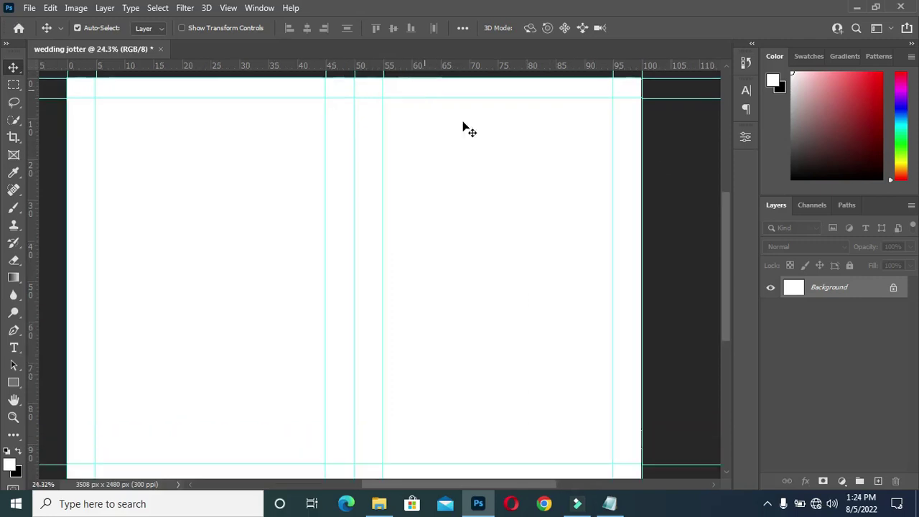
scroll(469, 132, "down", 1)
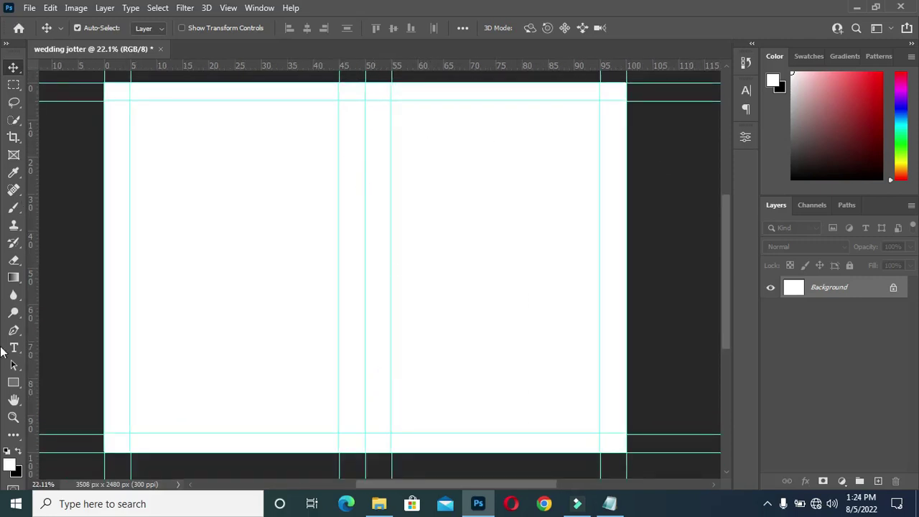
left_click(14, 383)
left_click_drag(365, 83, 628, 449)
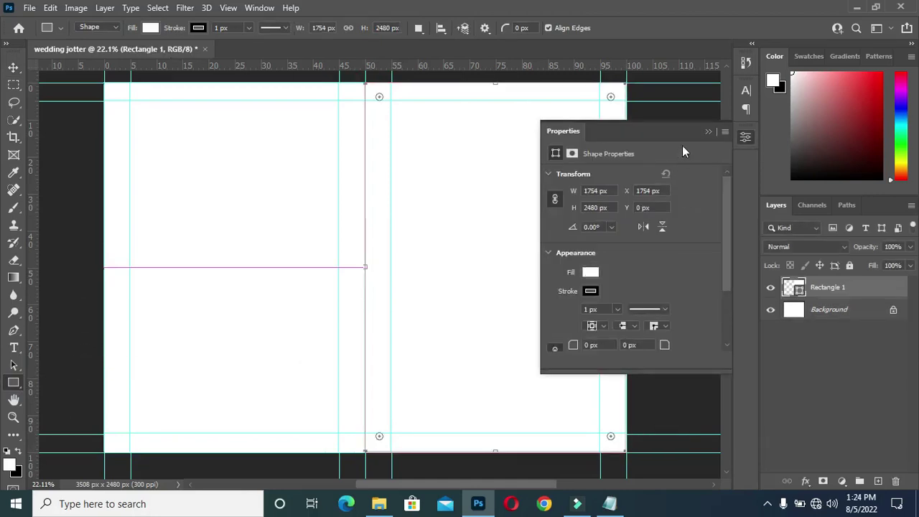
left_click(709, 131)
key("v")
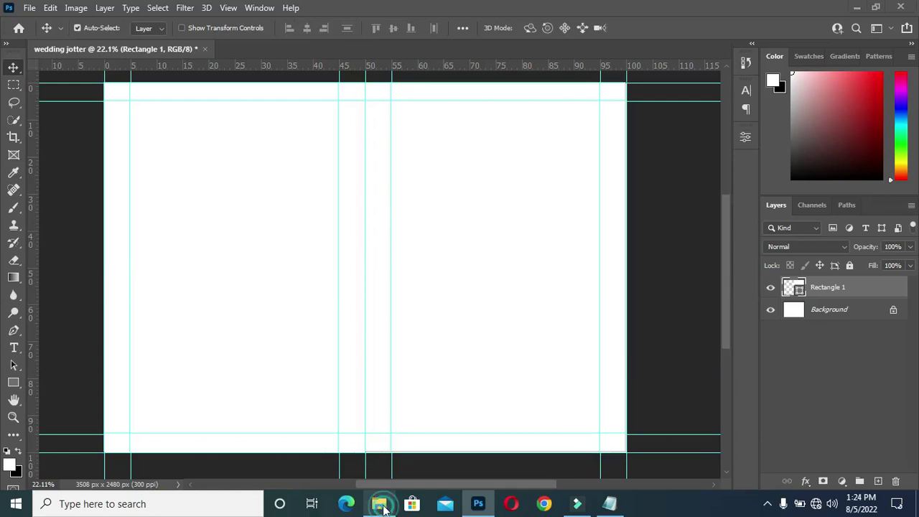
Step: Place the background-2090704_640 floral image and scale it to about 396% so it covers the canvas's right half
left_click(378, 503)
left_click_drag(363, 151, 74, 308)
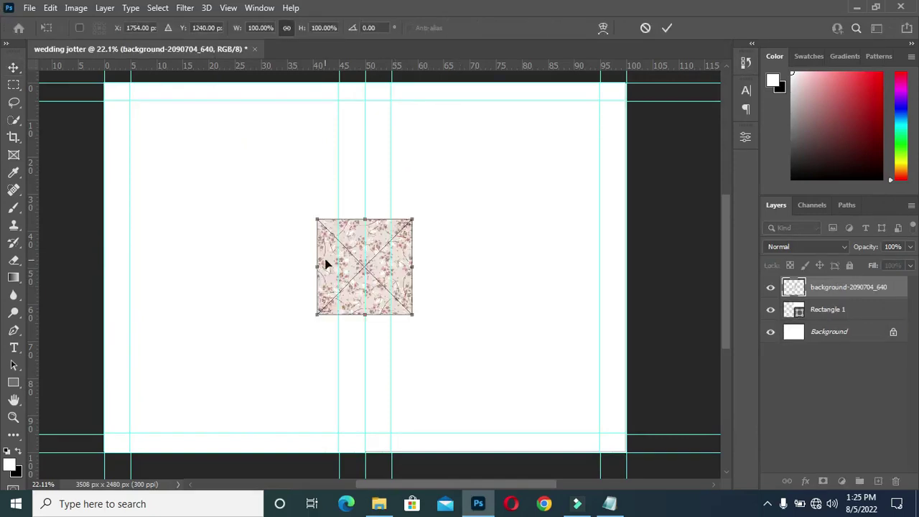
left_click_drag(483, 325, 485, 470)
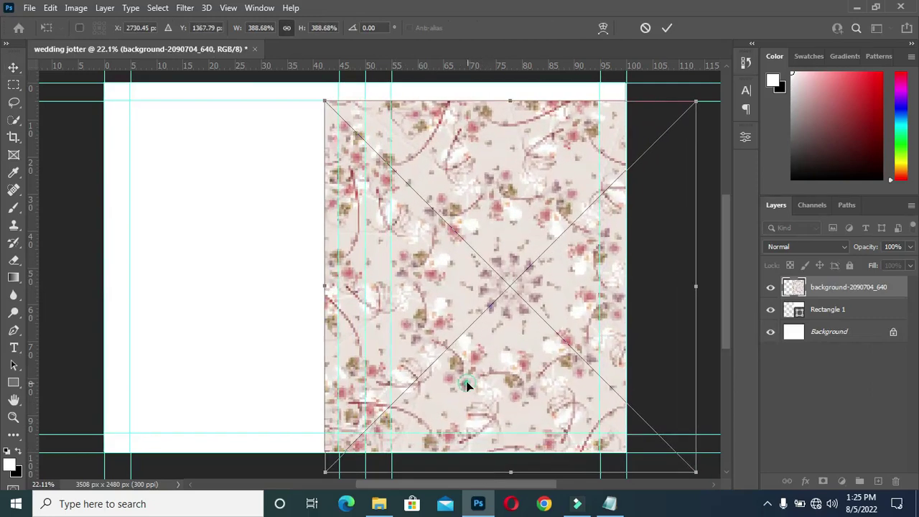
double_click(486, 177)
left_click(474, 174)
left_click_drag(457, 152, 455, 146)
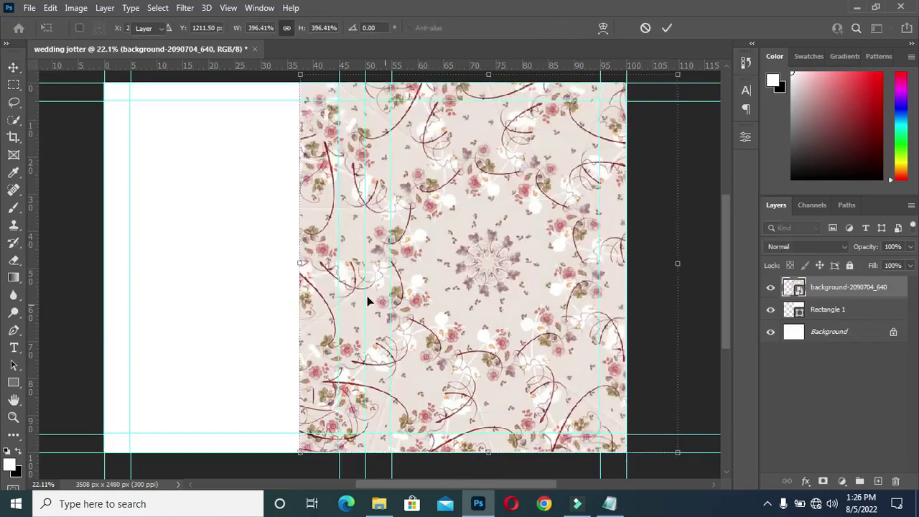
key("Return")
Step: Apply a Gaussian Blur with a 7.7-pixel radius to the floral background layer and collapse its smart filter list
scroll(367, 295, "down", 2)
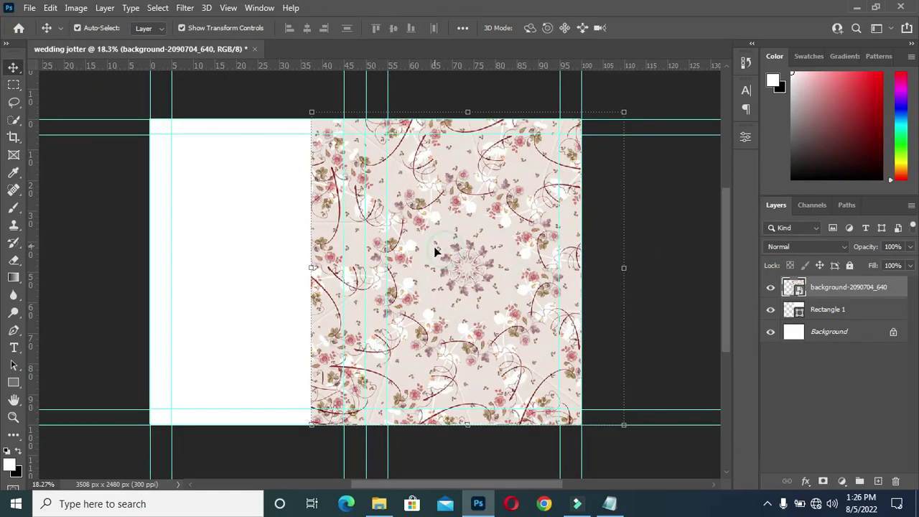
scroll(417, 157, "up", 1)
left_click(188, 9)
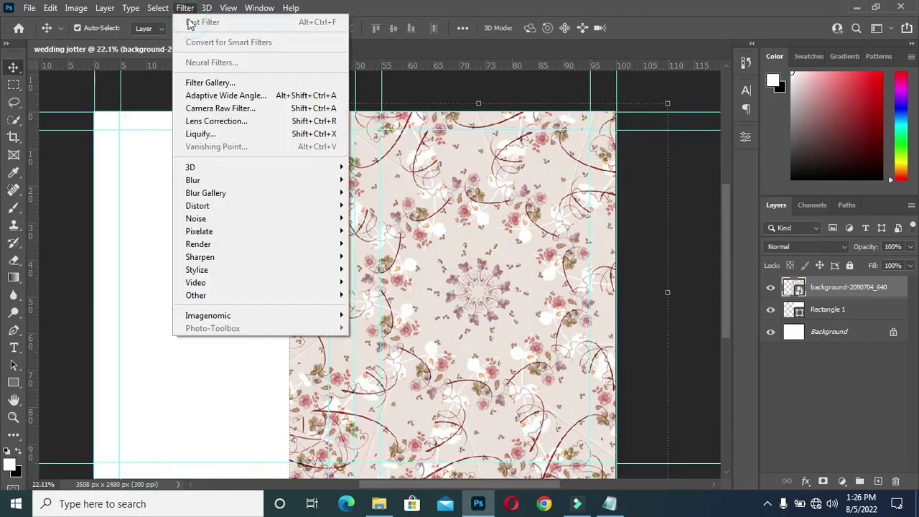
mouse_move(272, 184)
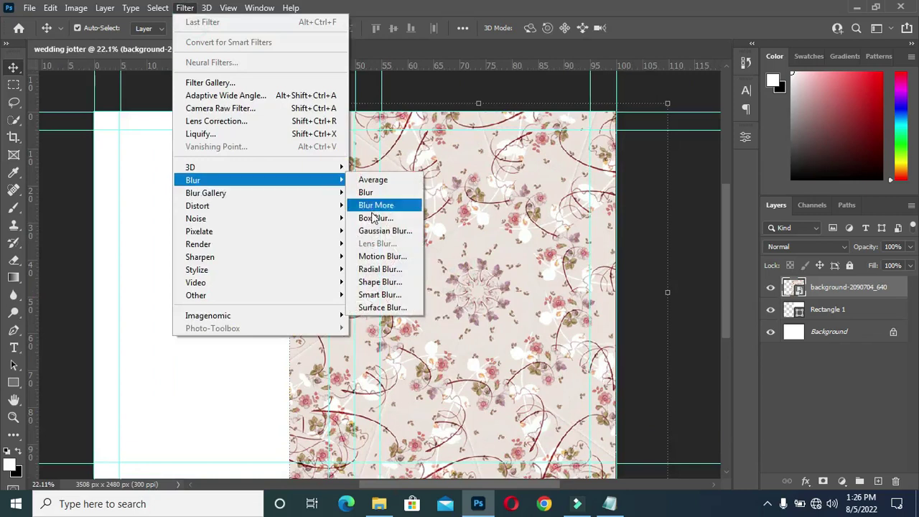
left_click(382, 231)
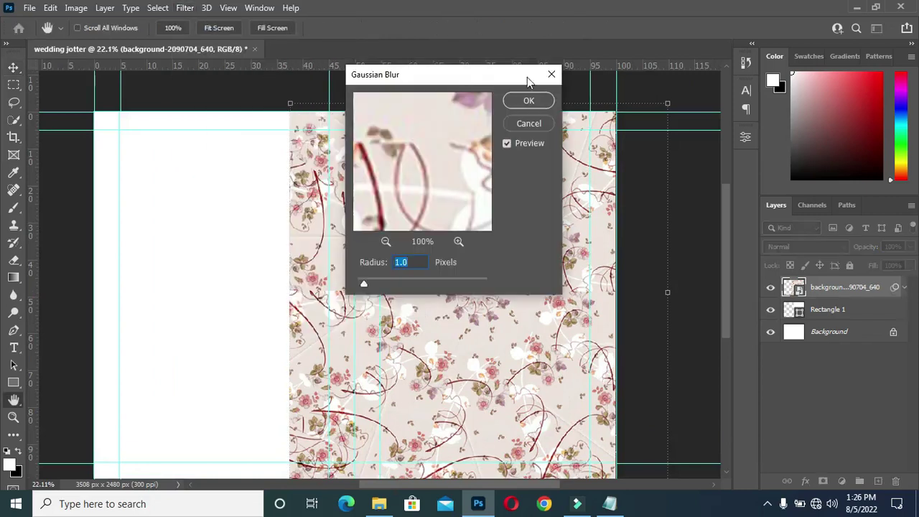
left_click_drag(500, 79, 778, 74)
left_click_drag(642, 280, 680, 280)
type("7.7")
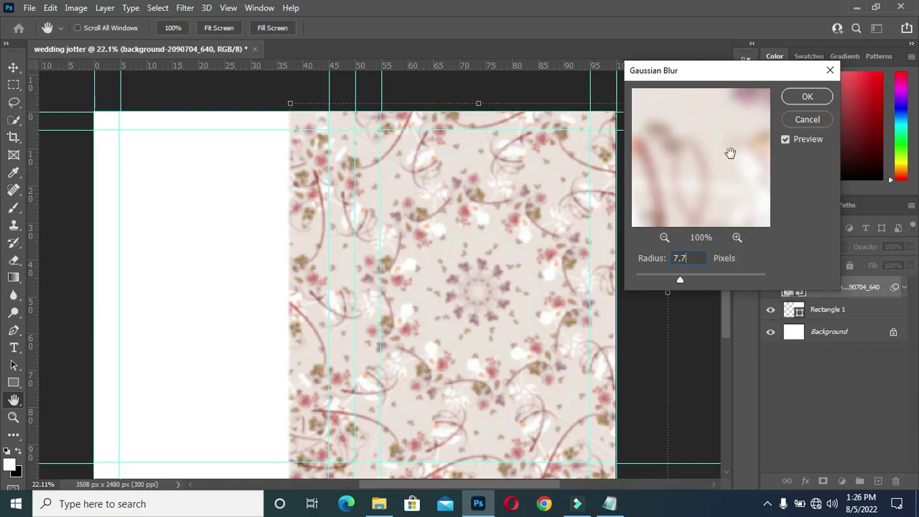
left_click(807, 97)
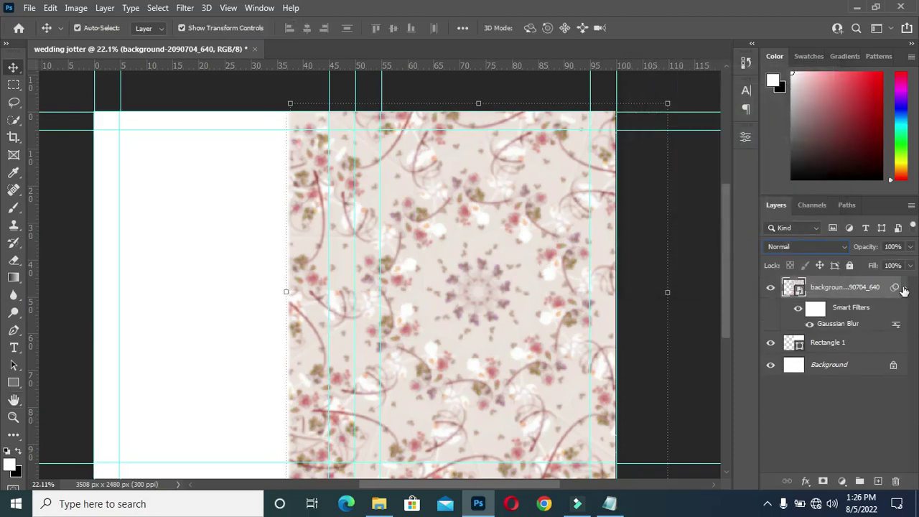
left_click(903, 287)
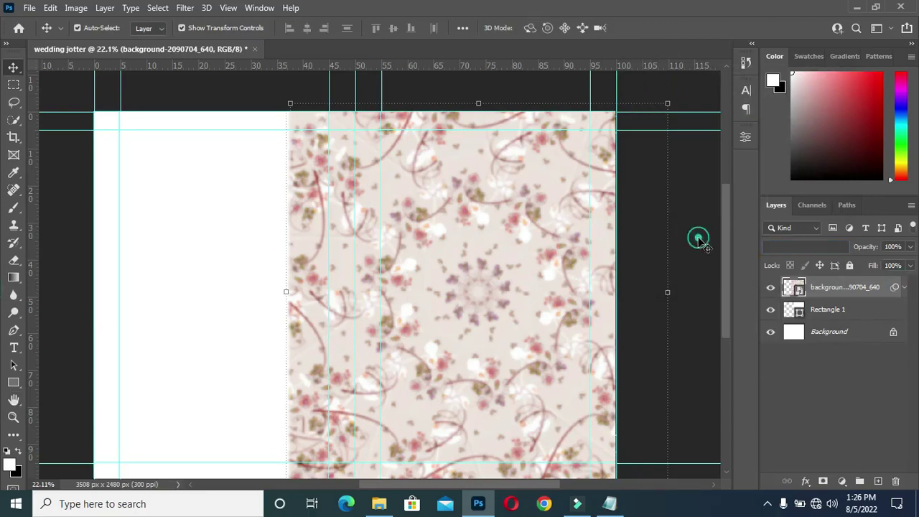
Step: Set the fill colour of the Rectangle 1 shape to muted red a95656
left_click(829, 330)
left_click(801, 313)
double_click(801, 313)
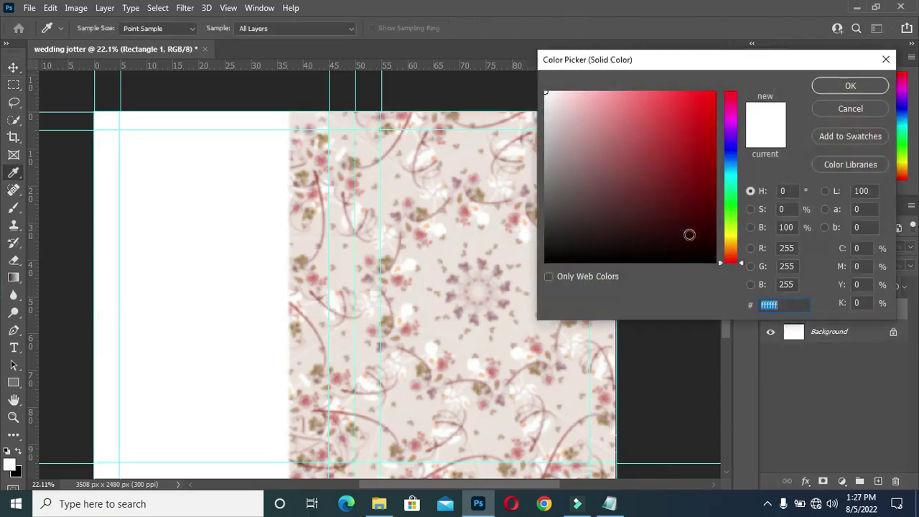
left_click(641, 154)
left_click_drag(641, 154, 632, 149)
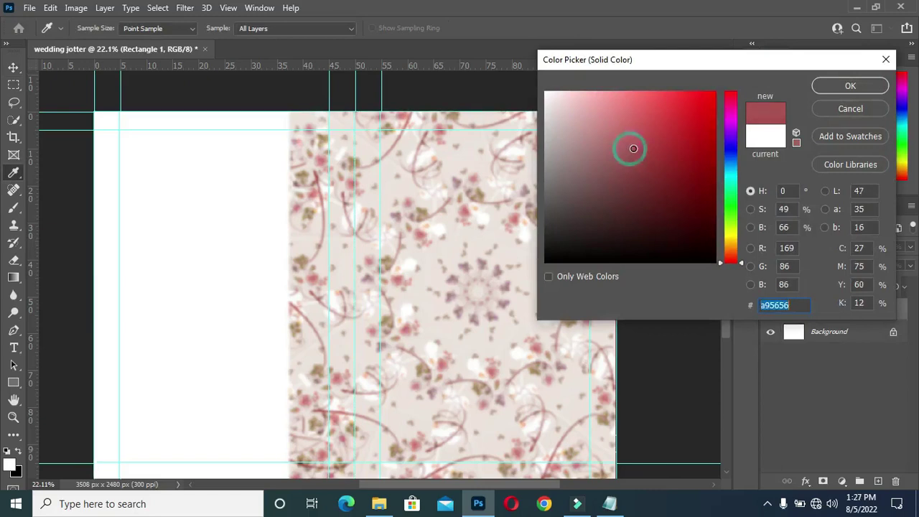
left_click(850, 85)
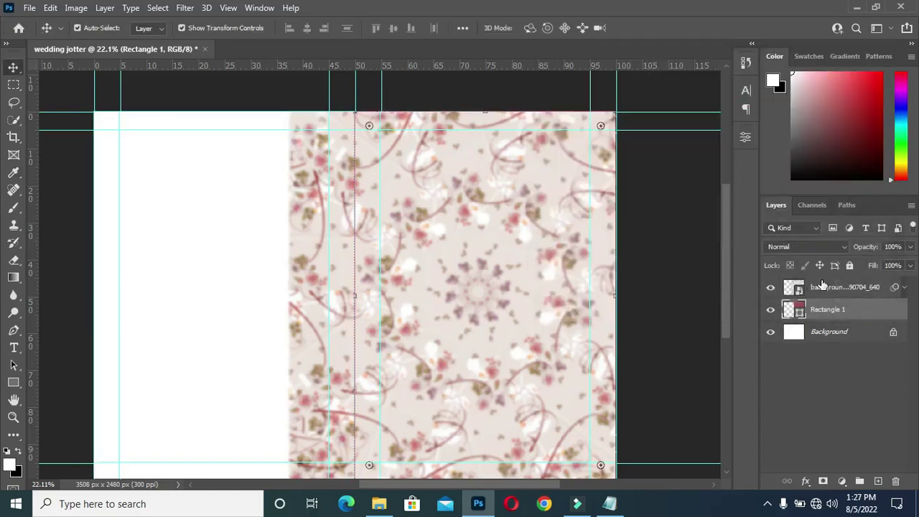
Step: Set the floral background layer's blend mode to Screen and clip it to Rectangle 1
left_click(826, 289)
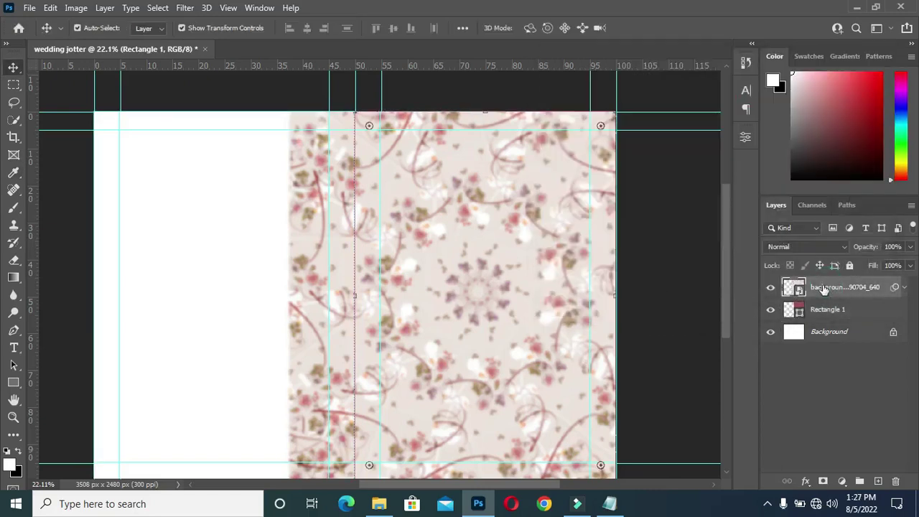
left_click(808, 247)
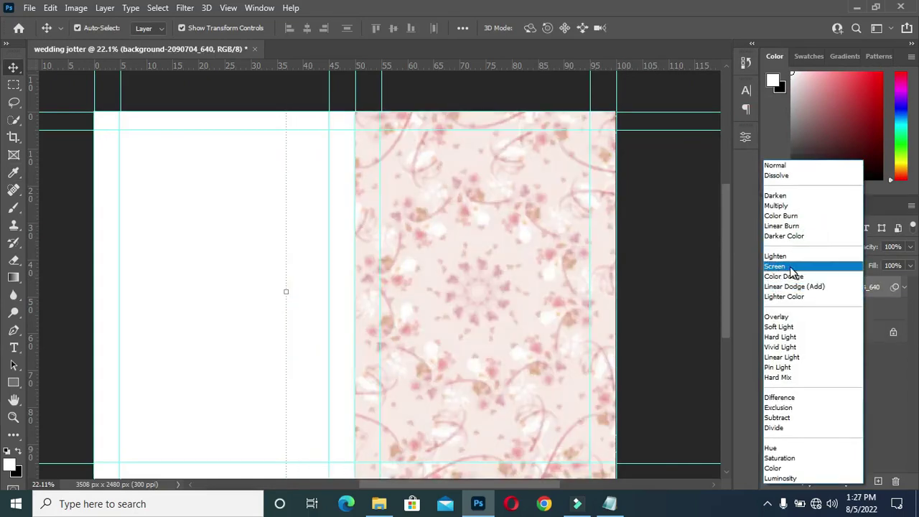
left_click(789, 267)
right_click(846, 287)
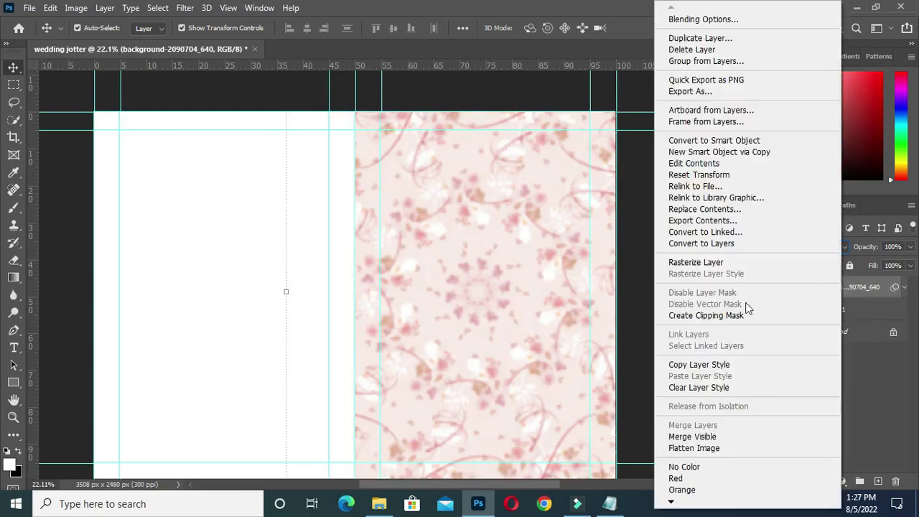
left_click(725, 315)
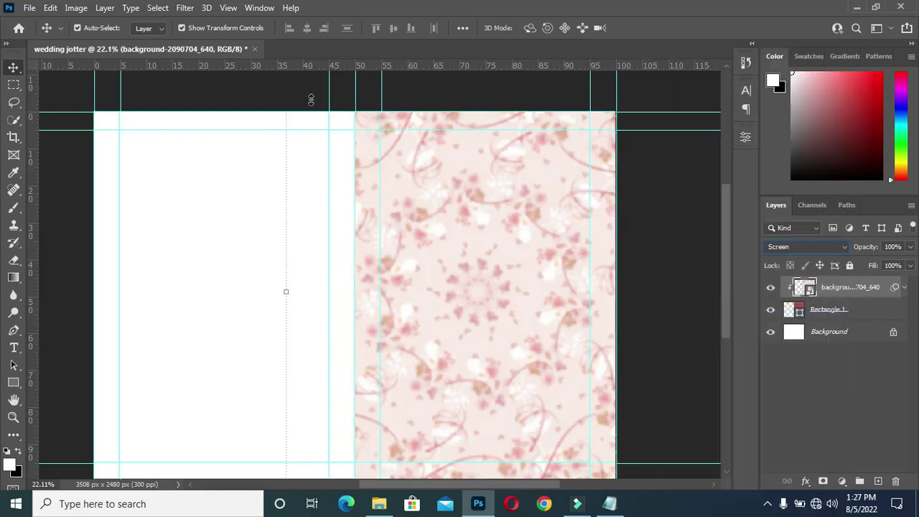
Step: Place the Weddings.04 couple photo and fit it over the floral right half, between the upper and lower margin guides
left_click(250, 89)
left_click(458, 199)
scroll(402, 213, "down", 1)
scroll(410, 216, "down", 1)
scroll(468, 328, "up", 2)
left_click(378, 504)
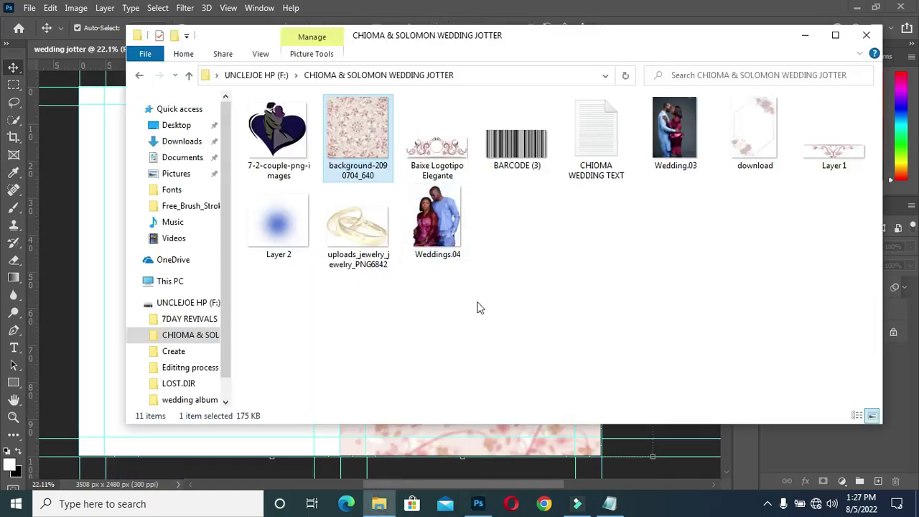
left_click(435, 240)
left_click_drag(435, 222, 498, 271)
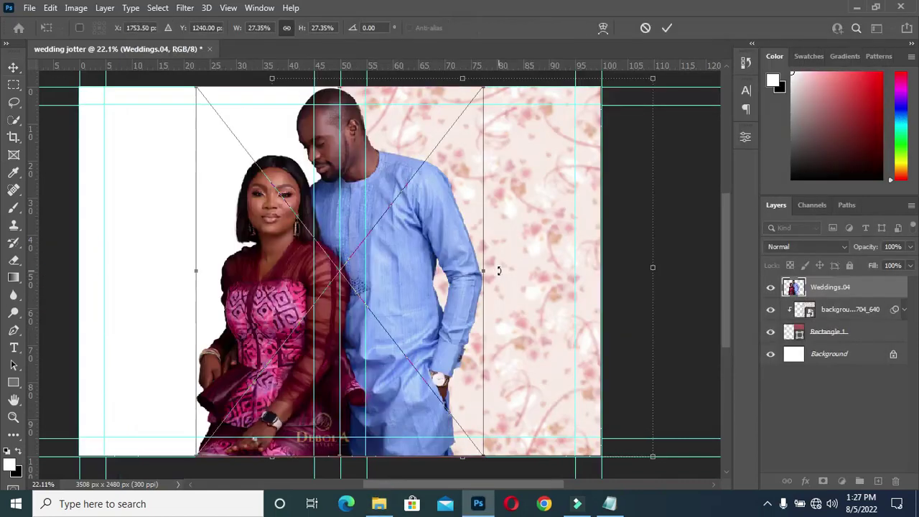
mouse_move(506, 272)
left_mouse_down()
mouse_move(519, 254)
mouse_move(496, 267)
left_mouse_up()
key("Return")
left_click(412, 323)
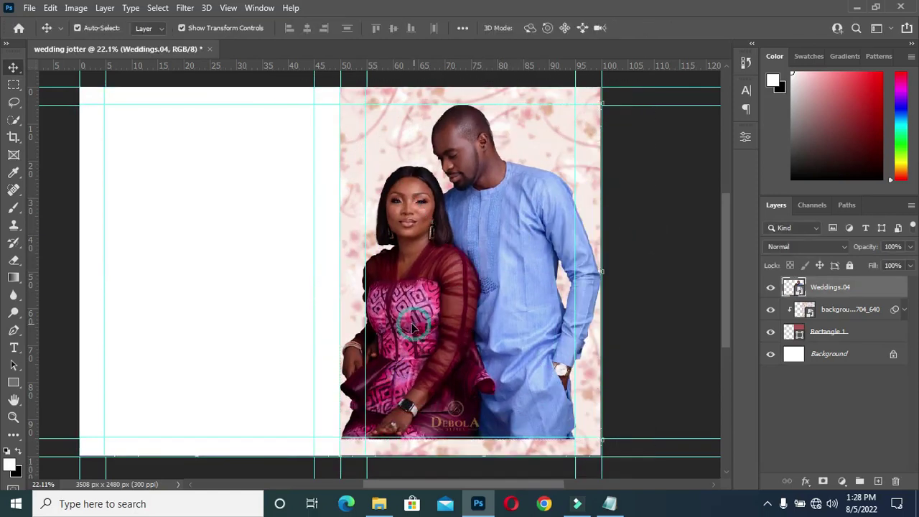
Step: Draw a 1754 x 844 px rectangle across the lower part of the right half, over the couple photo
left_click(15, 381)
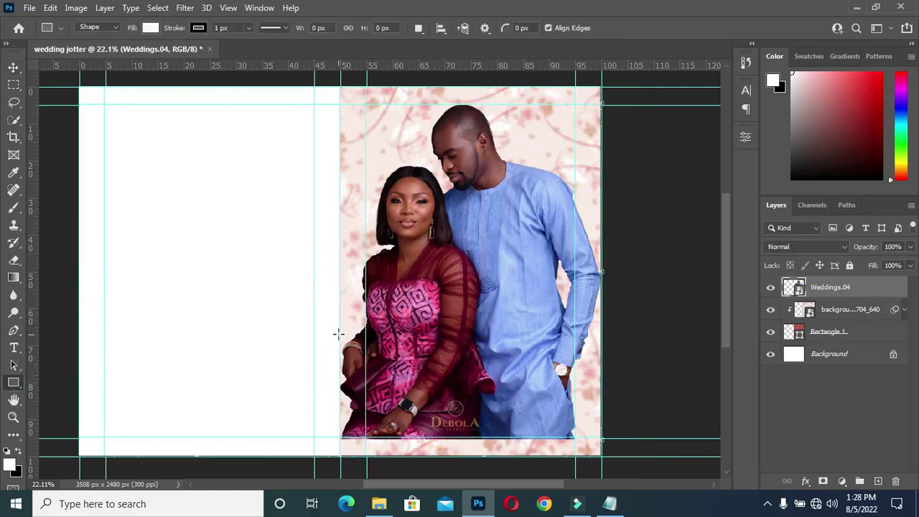
left_click_drag(339, 330, 600, 454)
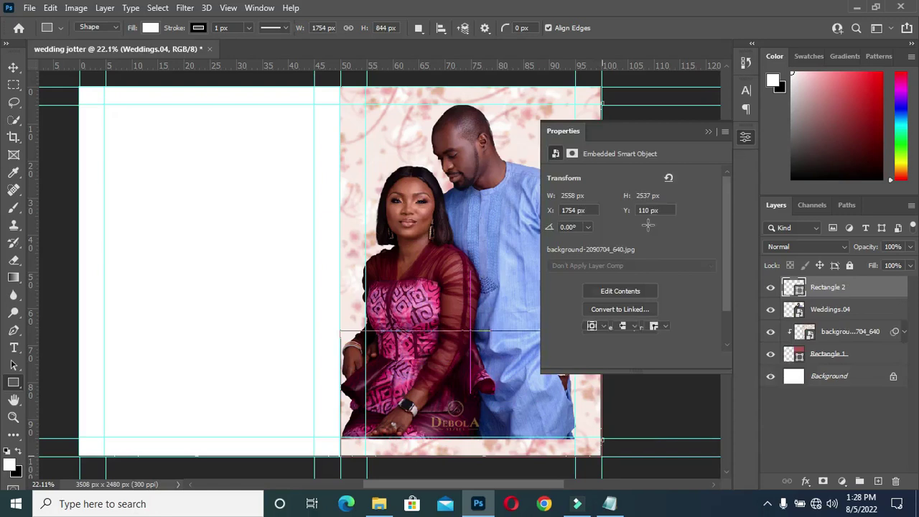
left_click(709, 131)
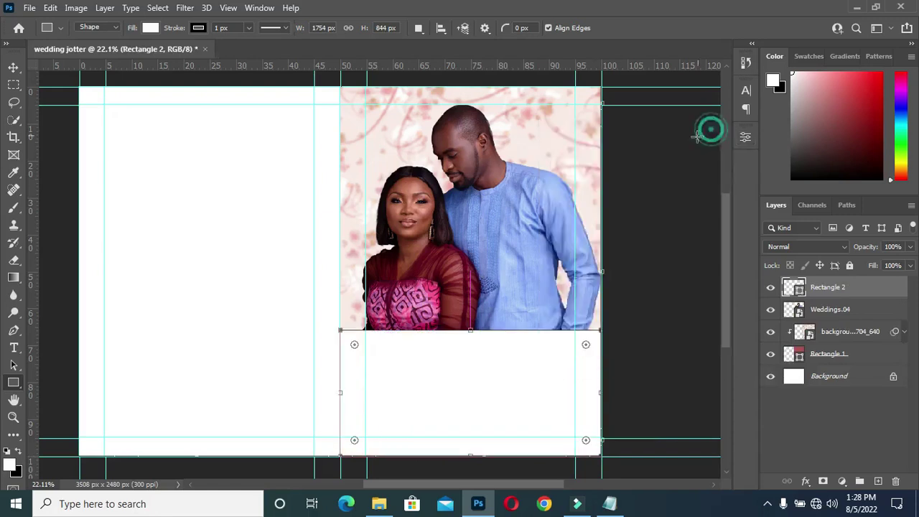
key("v")
Step: Copy the colour code 101e45 from the Notepad text file and apply it as the new rectangle's fill
left_click(610, 503)
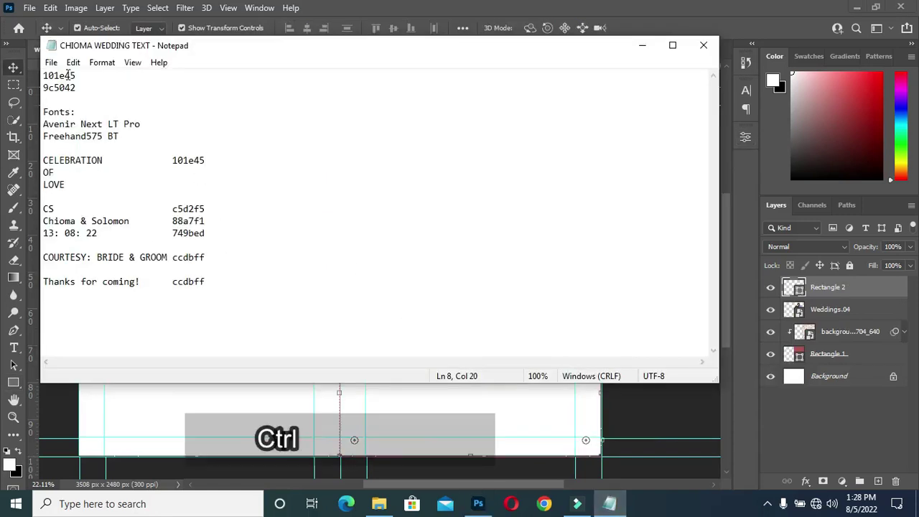
left_click_drag(84, 76, 41, 75)
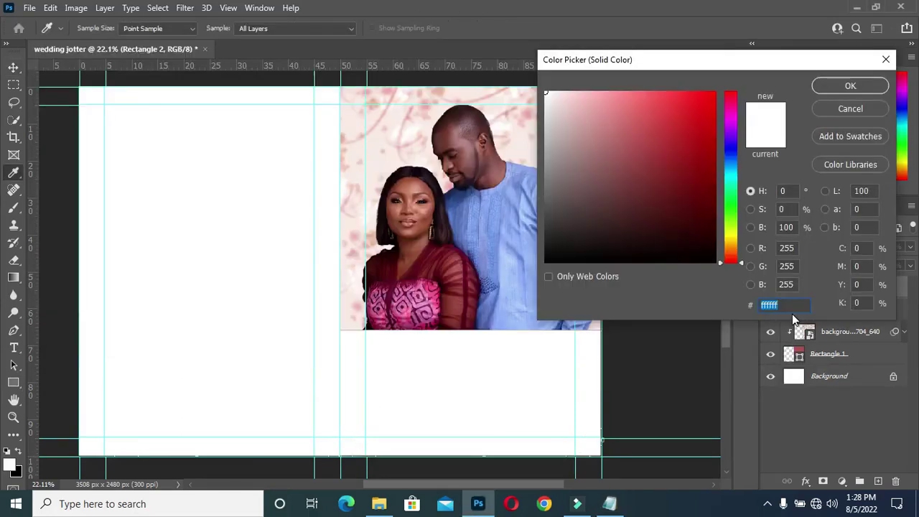
type("101e45")
left_click(850, 86)
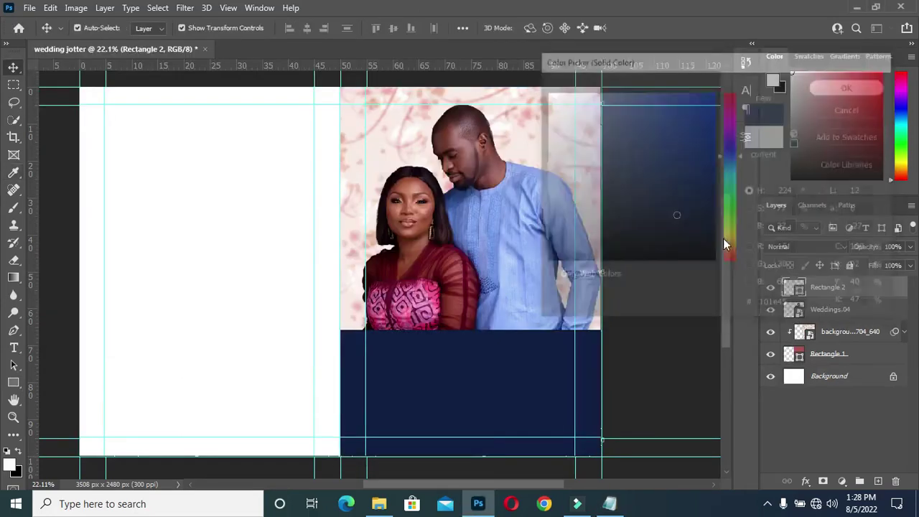
Step: Raise the navy rectangle's upper edge to about 59% of the canvas height and add a layer mask to it
left_click_drag(472, 328, 471, 305)
key("Return")
left_click(822, 479)
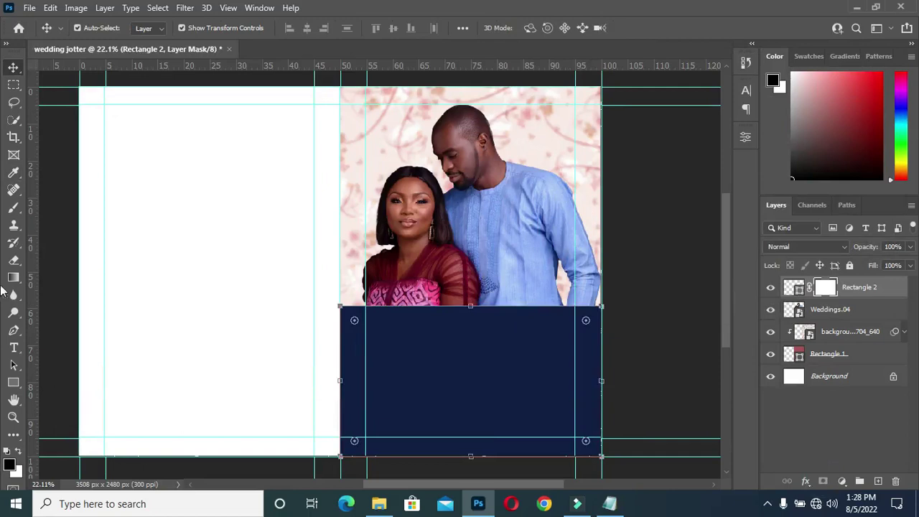
Step: Fade the navy rectangle's upper part into the couple photo with a vertical black-to-transparent gradient on its layer mask
left_click(13, 277)
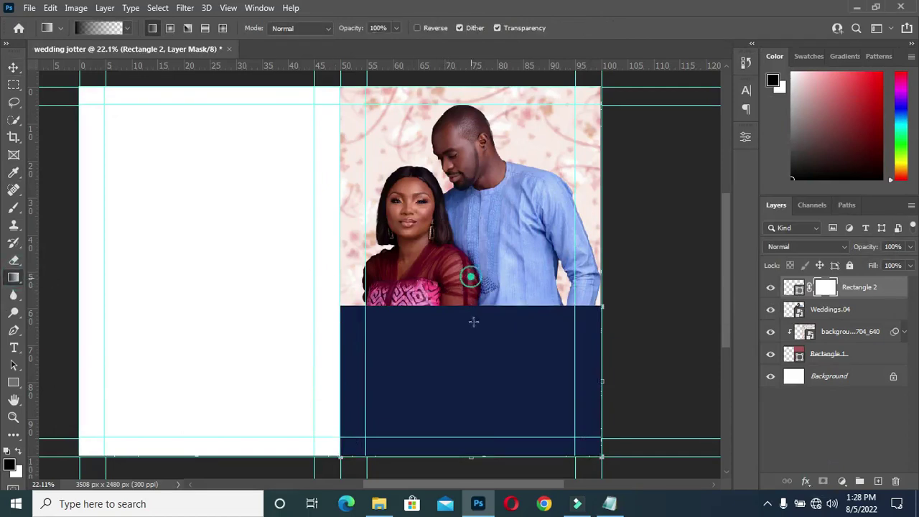
left_click_drag(471, 263, 482, 379)
left_click_drag(475, 287, 476, 338)
key("v")
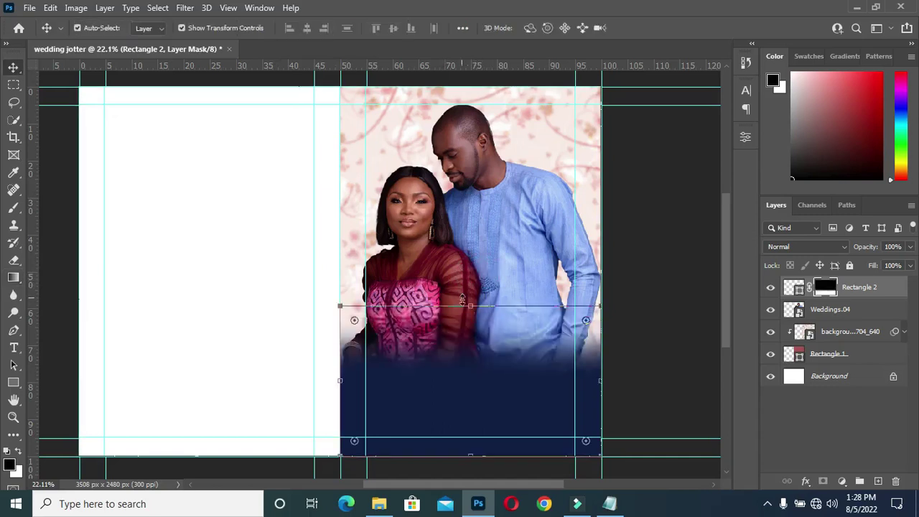
Step: Raise the navy rectangle's upper edge to about 53% of the canvas height and deselect the layer
left_click(471, 306)
left_click_drag(471, 307, 471, 283)
key("Return")
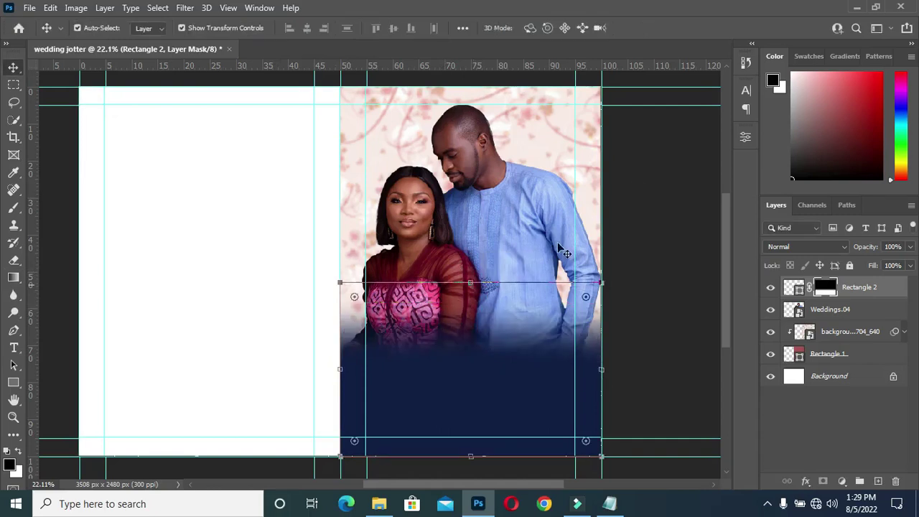
left_click(643, 188)
Step: Copy the word CELEBRATION from the Notepad text file and add it as text in the upper right of the front cover
key("alt+Tab")
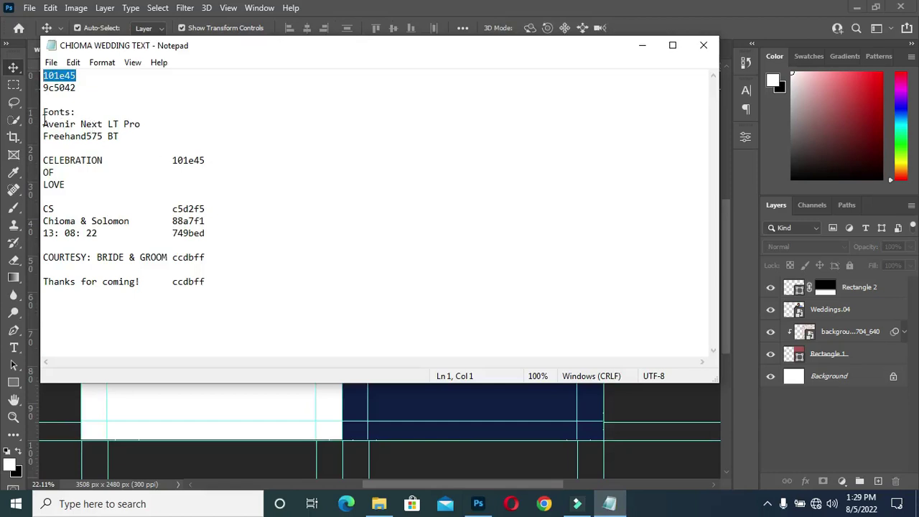
left_click_drag(184, 125, 48, 124)
left_click_drag(104, 136, 80, 136)
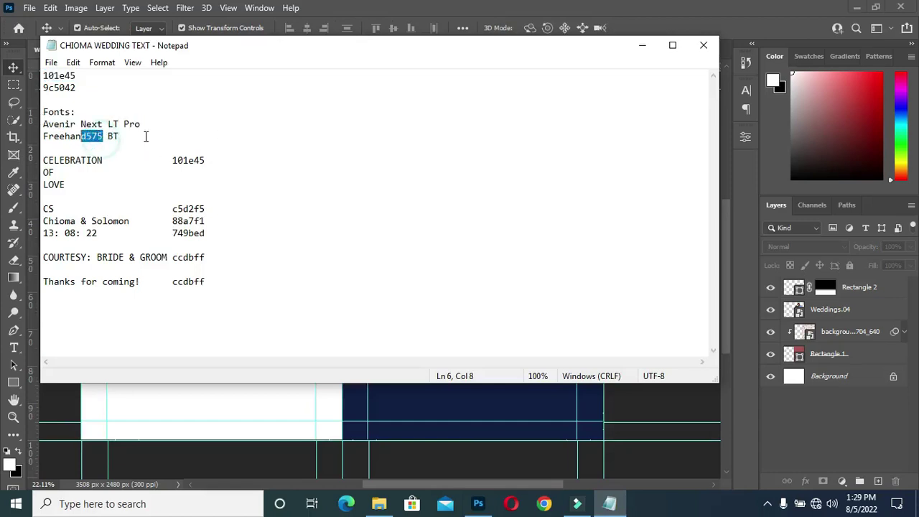
left_click(134, 149)
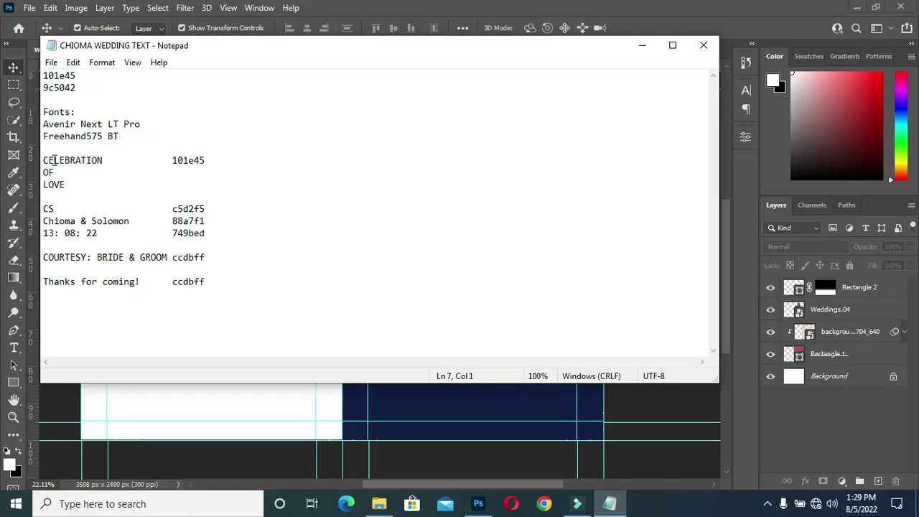
left_click_drag(44, 161, 107, 166)
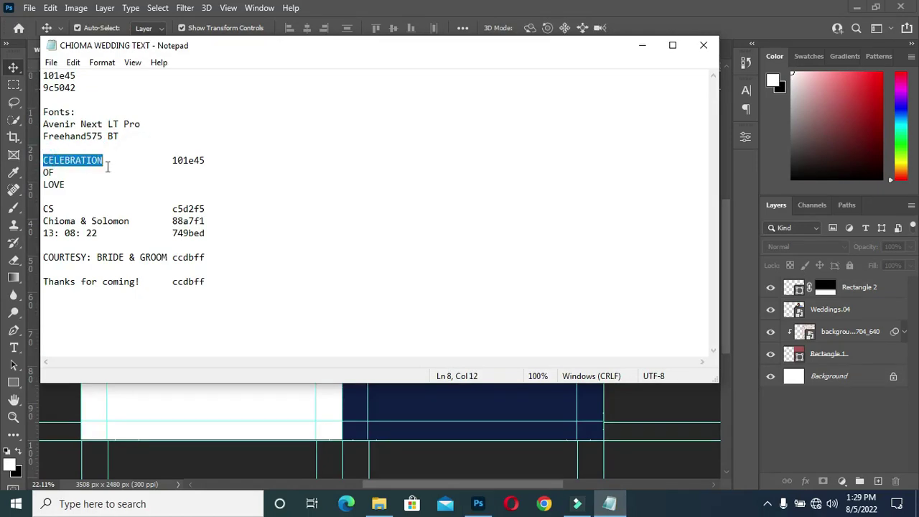
key("ctrl+c")
left_click(642, 45)
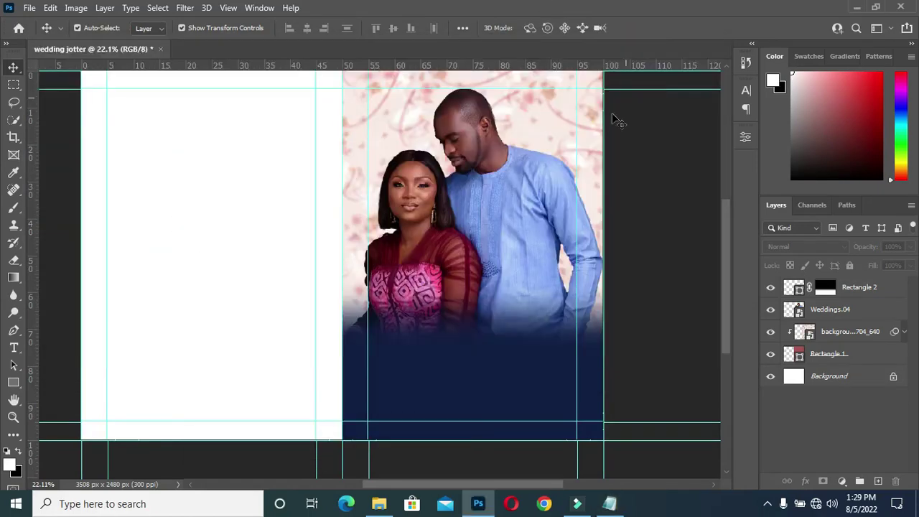
scroll(529, 167, "down", 1)
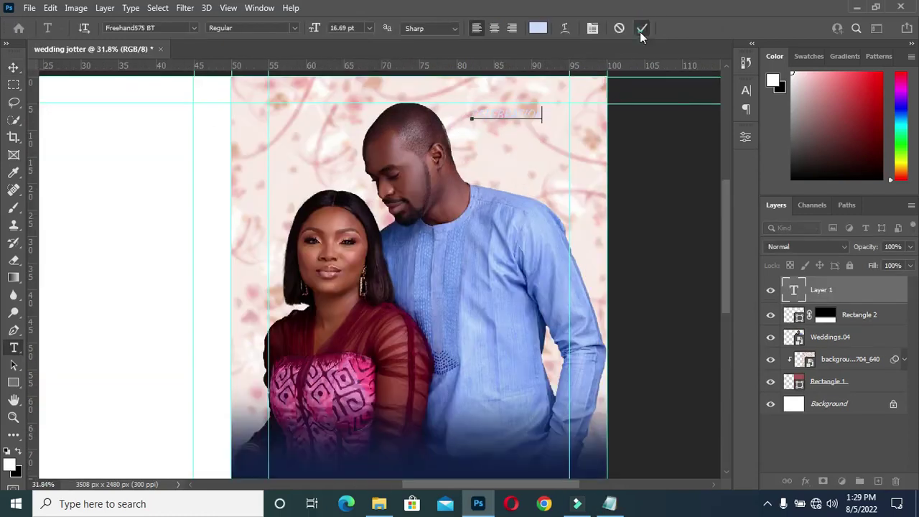
left_click(641, 29)
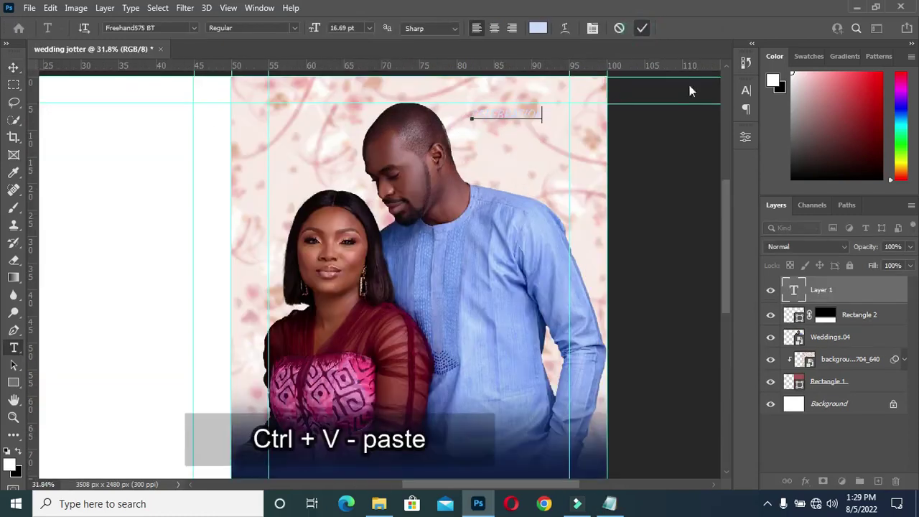
left_click(678, 80)
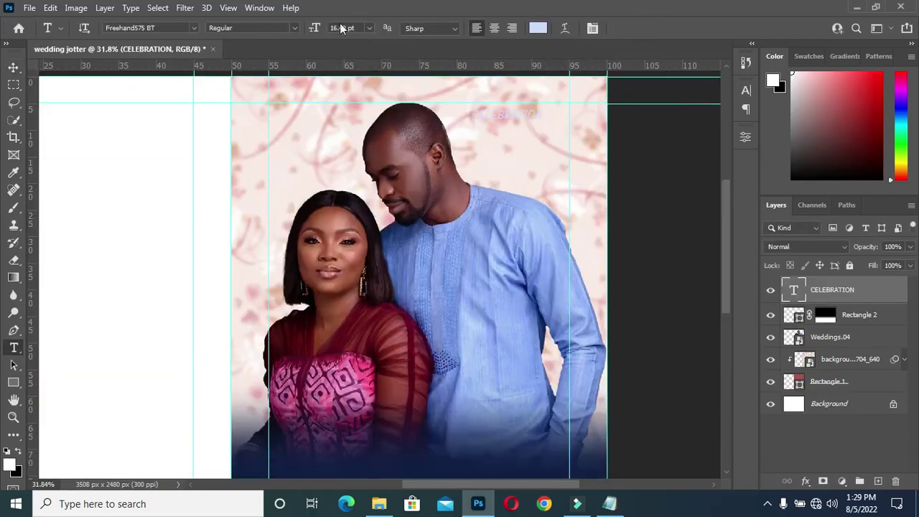
Step: Set the CELEBRATION text in Avenir Next LT Pro Bold and colour it 101e44, sampled from the navy panel
left_click(192, 29)
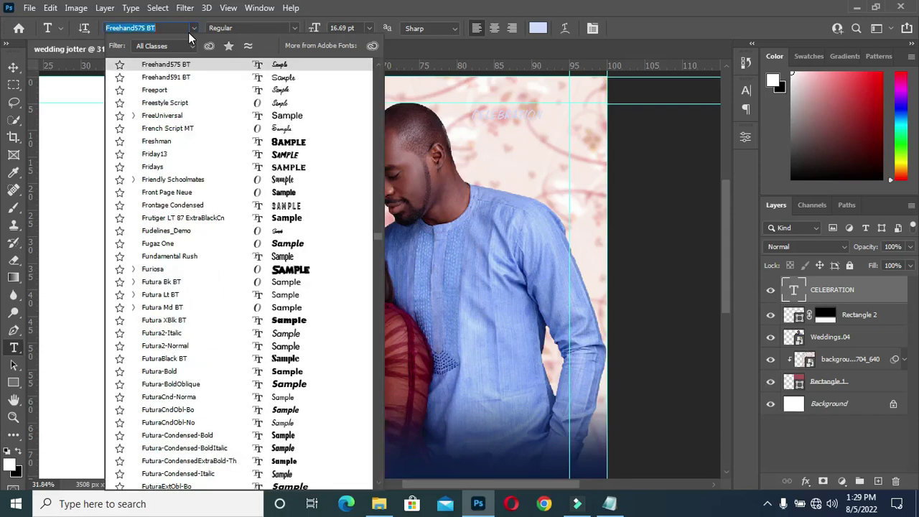
type("Avenir")
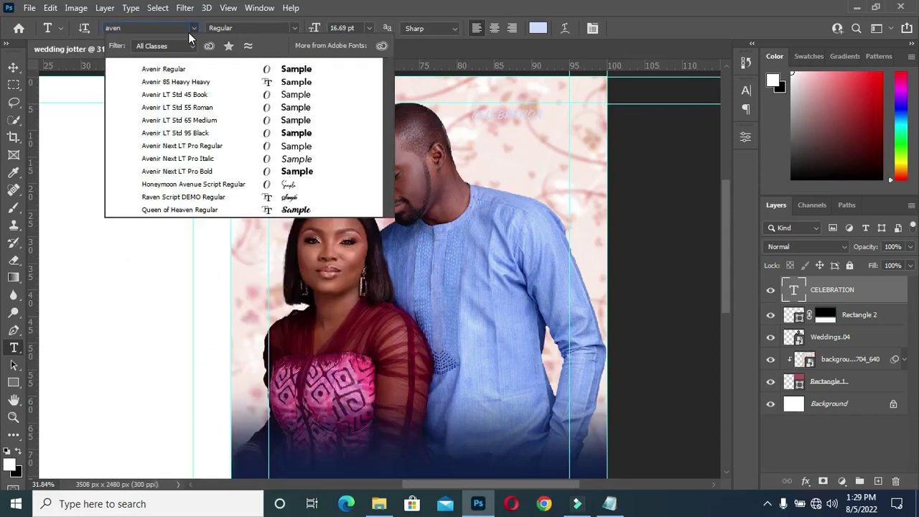
left_click(193, 172)
left_click(194, 172)
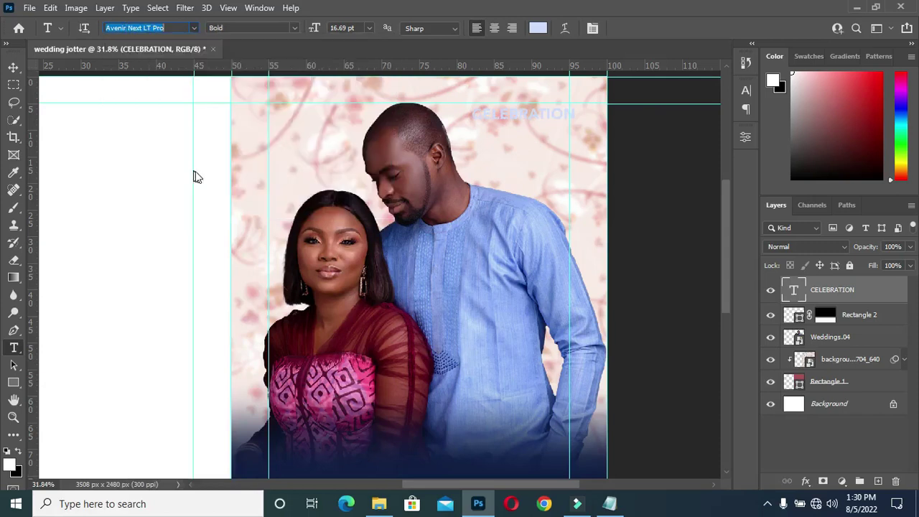
left_click(538, 28)
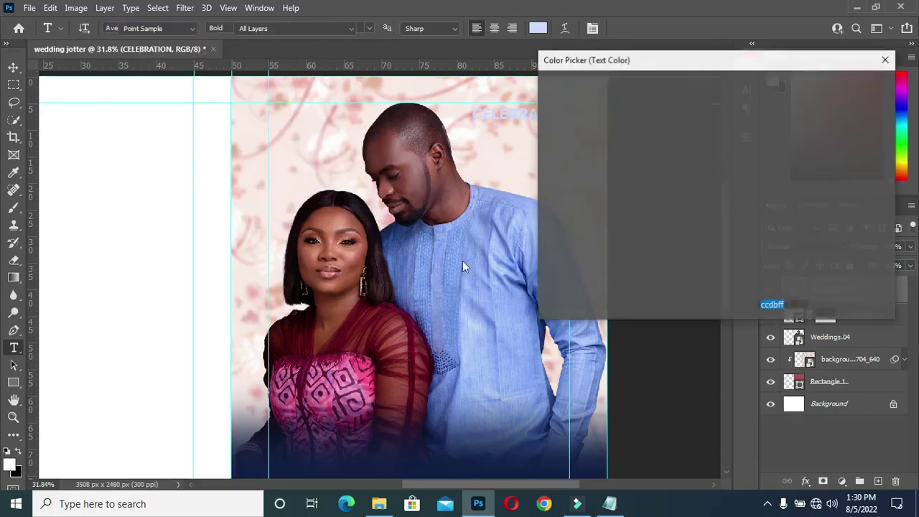
left_click(407, 467)
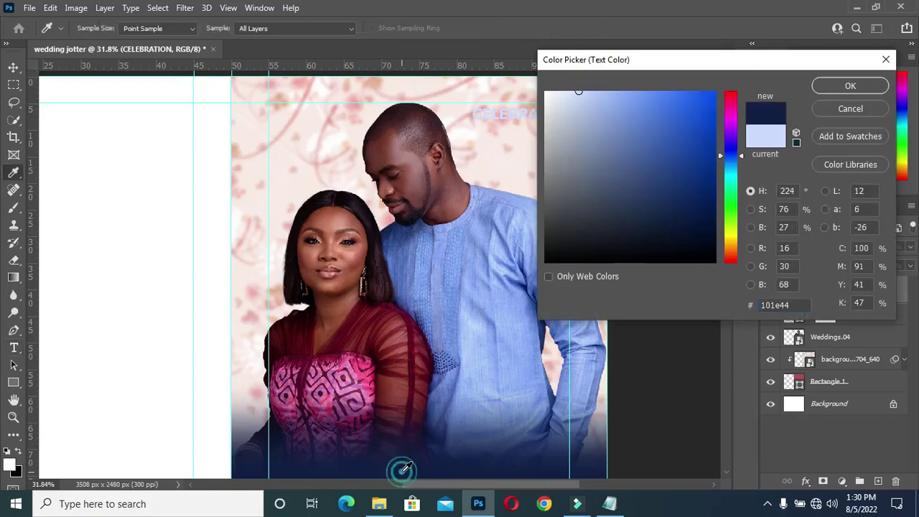
left_click(850, 87)
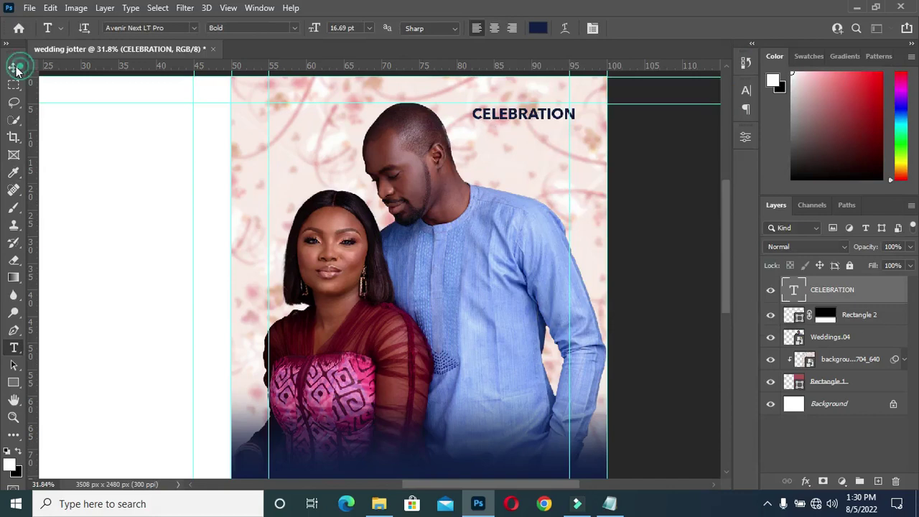
Step: Scale the CELEBRATION text to 58.84% and place it in the corner of the front cover's upper and right margin guides
left_click(17, 68)
scroll(536, 115, "up", 3)
mouse_move(528, 115)
left_mouse_down()
mouse_move(518, 93)
mouse_move(522, 106)
left_mouse_up()
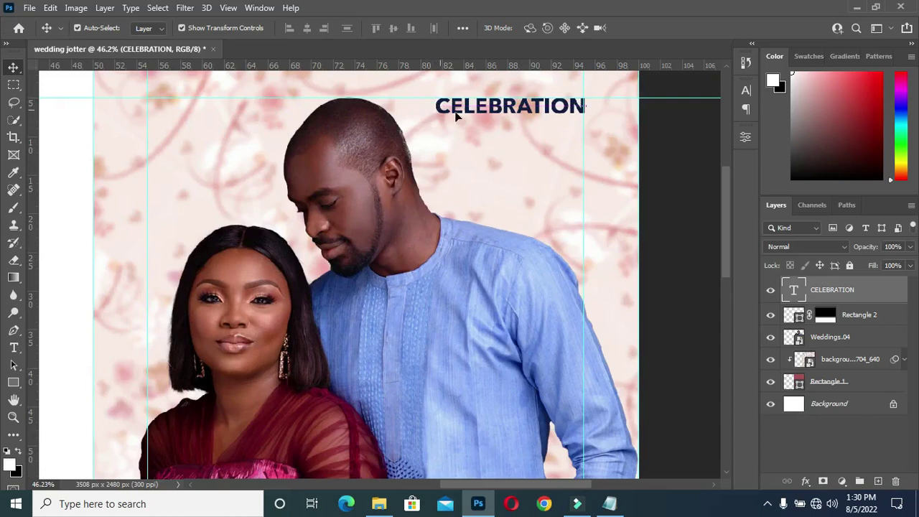
scroll(457, 116, "up", 1)
key("ctrl+t")
left_click_drag(451, 112, 512, 123)
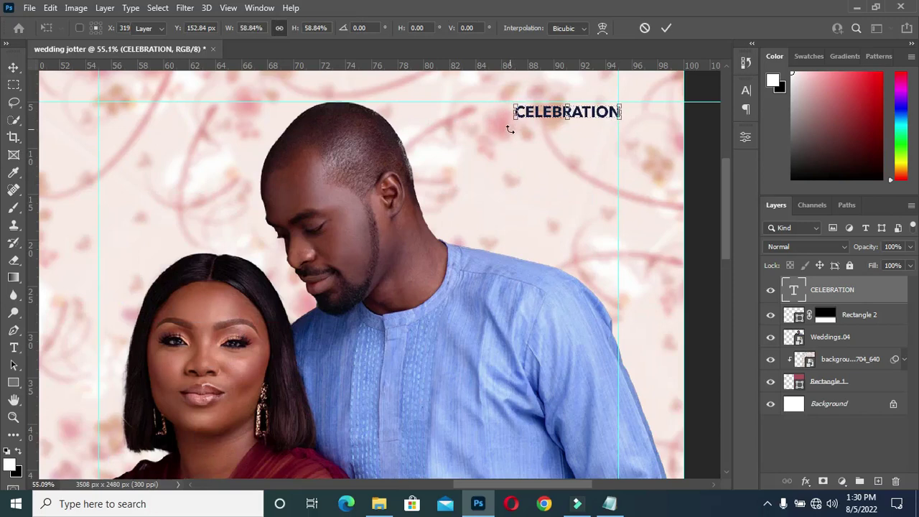
key("Return")
Step: Duplicate the CELEBRATION text directly below the original and align the two lines on their horizontal centres
scroll(550, 116, "up", 3)
left_click_drag(543, 107, 542, 134)
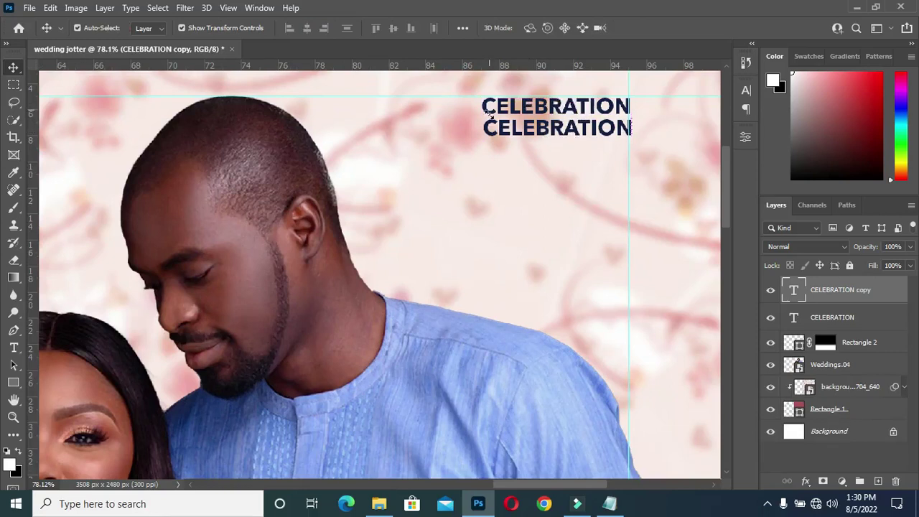
scroll(506, 157, "down", 1)
left_click(832, 316, "shift")
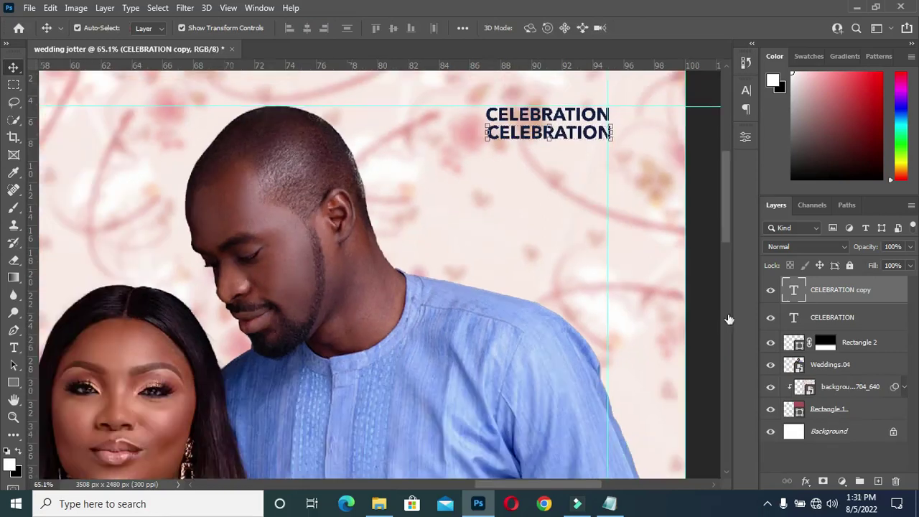
left_click(288, 29)
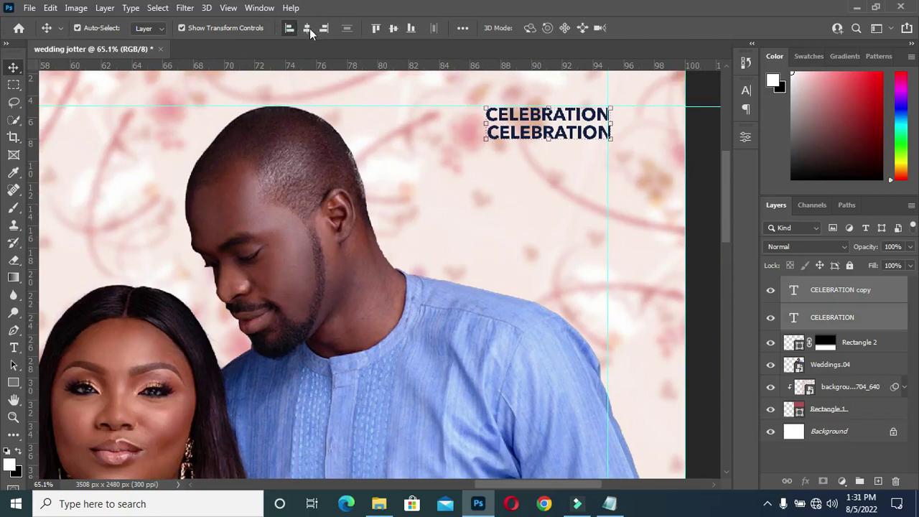
left_click(309, 28)
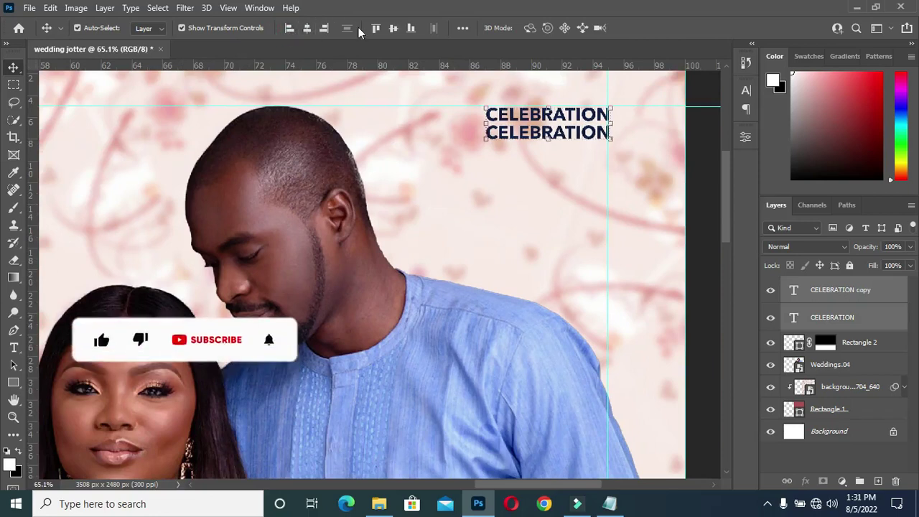
left_click(697, 165)
Step: Replace the lower CELEBRATION copy's wording with LOVE, copied from the Notepad text file
double_click(606, 136)
left_click(609, 503)
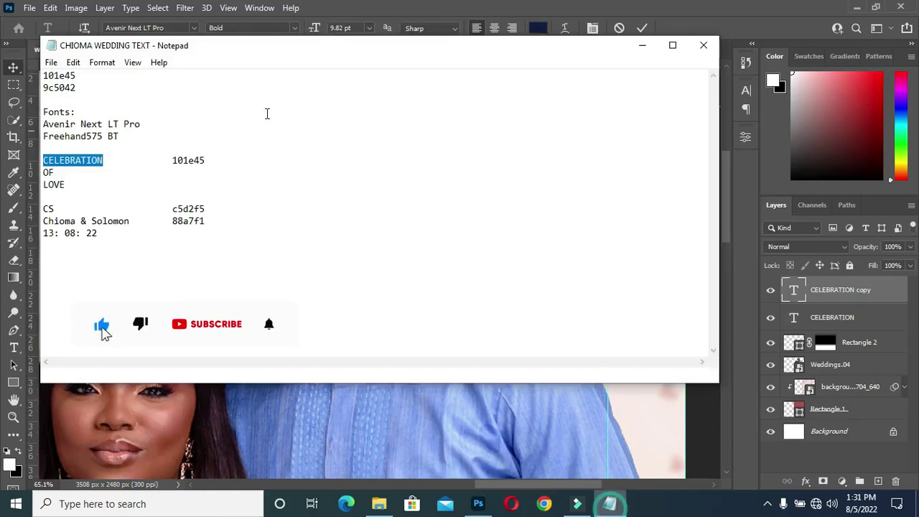
double_click(65, 185)
key("ctrl+c")
left_click(640, 46)
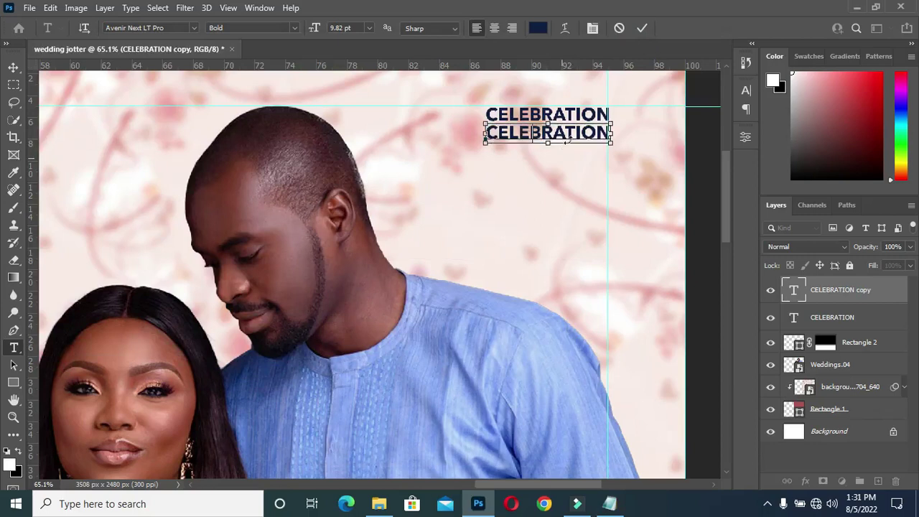
key("ctrl+v")
left_click(641, 28)
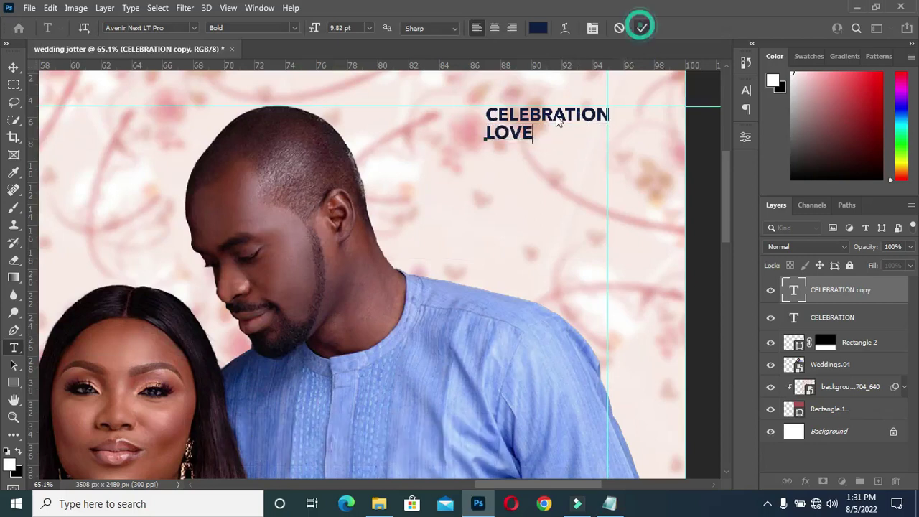
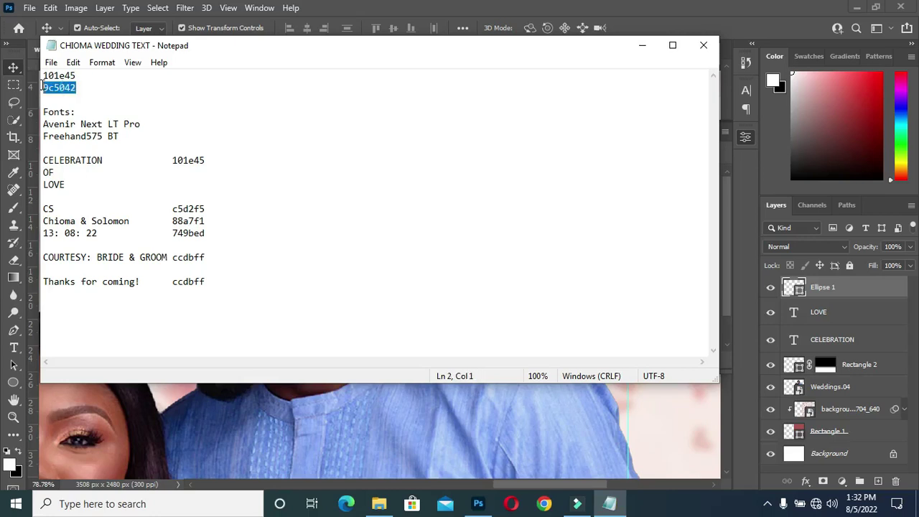
Step: Copy the colour code 9c5042 from the Notepad text file and apply it as the small circle's fill
key("ctrl+c")
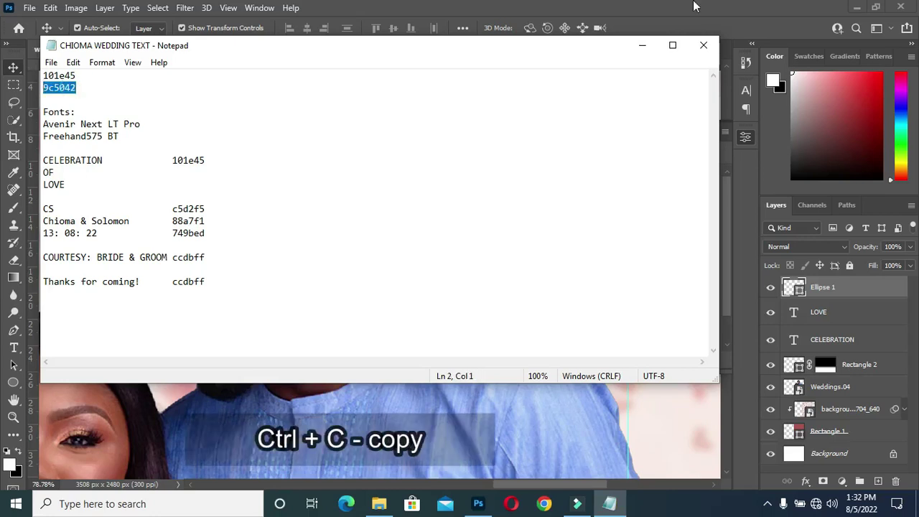
left_click(641, 45)
left_click(590, 271)
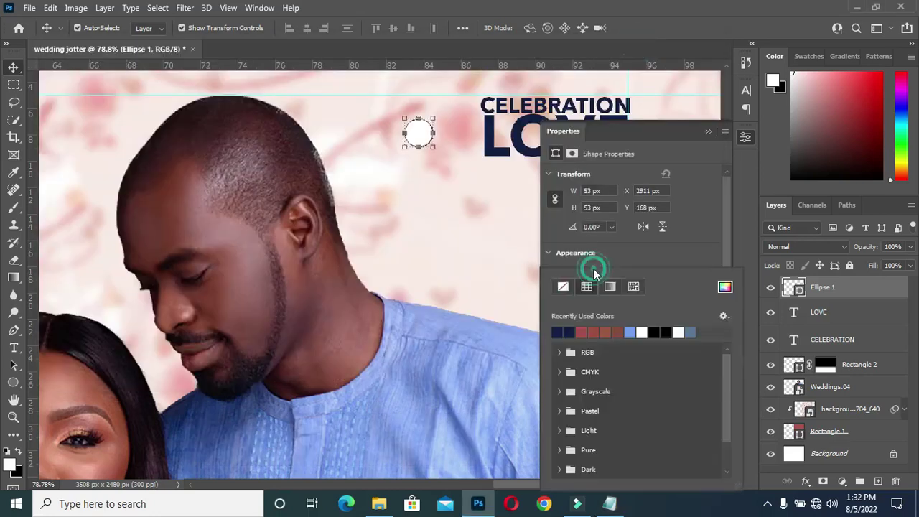
left_click(718, 284)
key("ctrl+v")
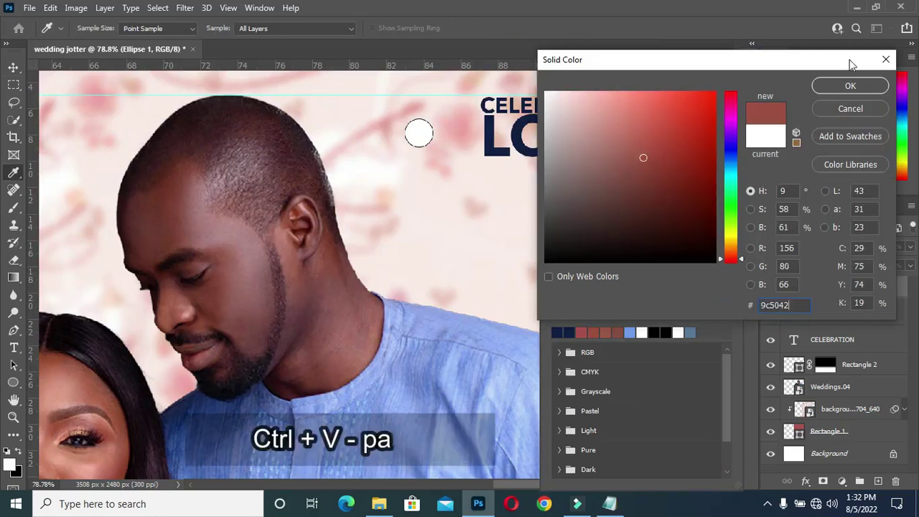
left_click(846, 87)
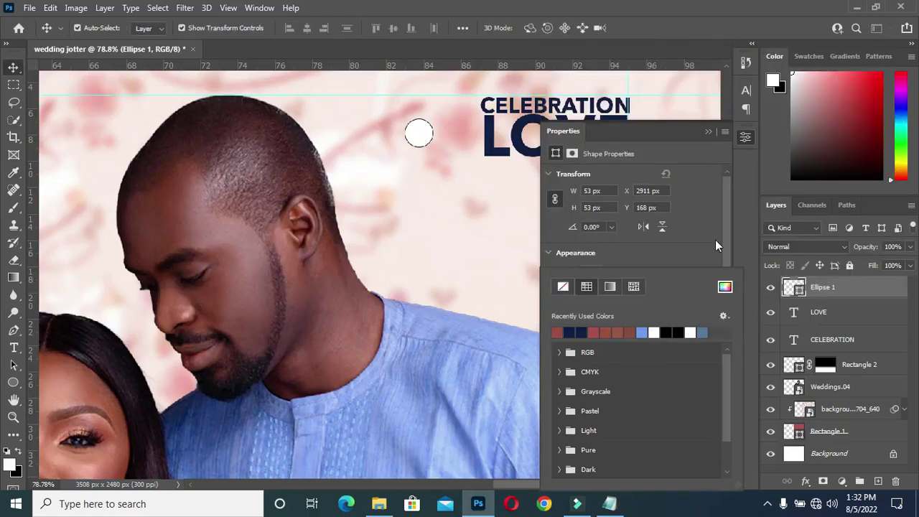
left_click(680, 141)
left_click(708, 131)
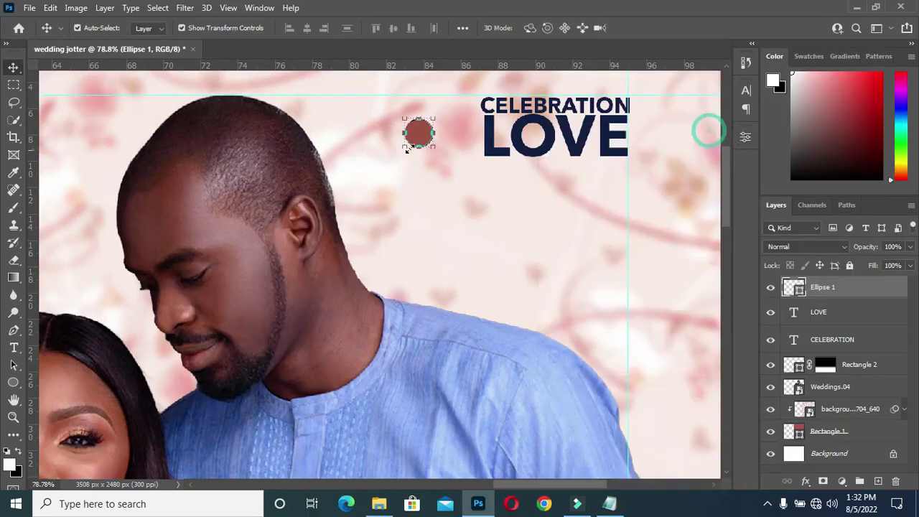
Step: Scale the small brown circle to 80.57% and position it over the junction between the CELEBRATION and LOVE lines
scroll(425, 138, "up", 4)
left_click_drag(397, 132, 644, 100)
scroll(557, 97, "down", 2)
scroll(550, 106, "down", 3)
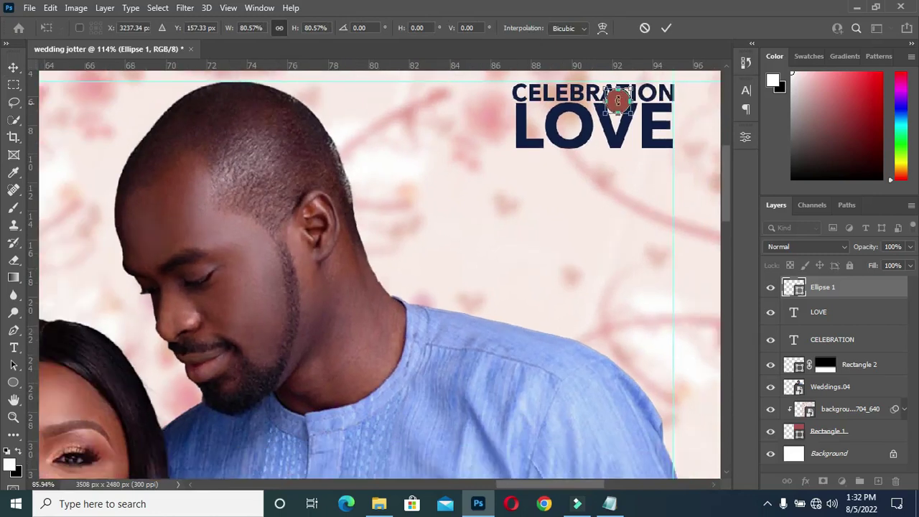
left_click_drag(610, 99, 589, 104)
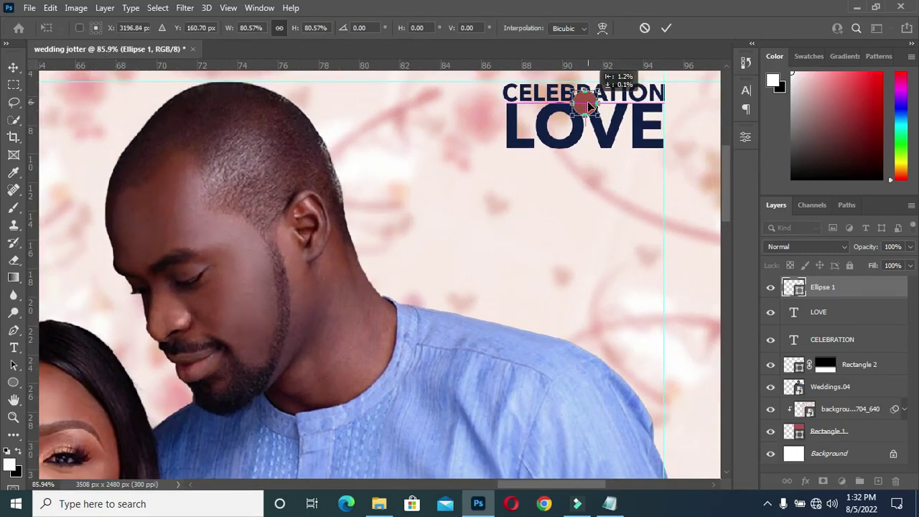
scroll(587, 97, "up", 1)
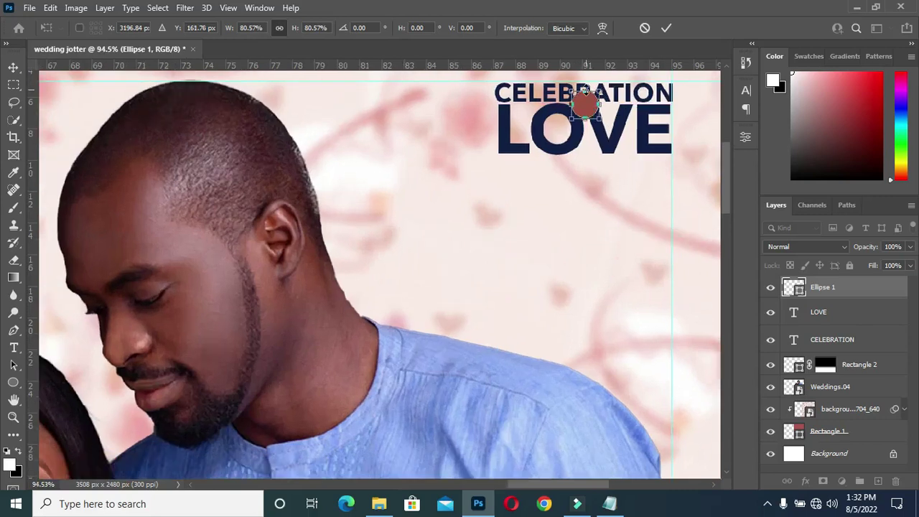
left_click(664, 28)
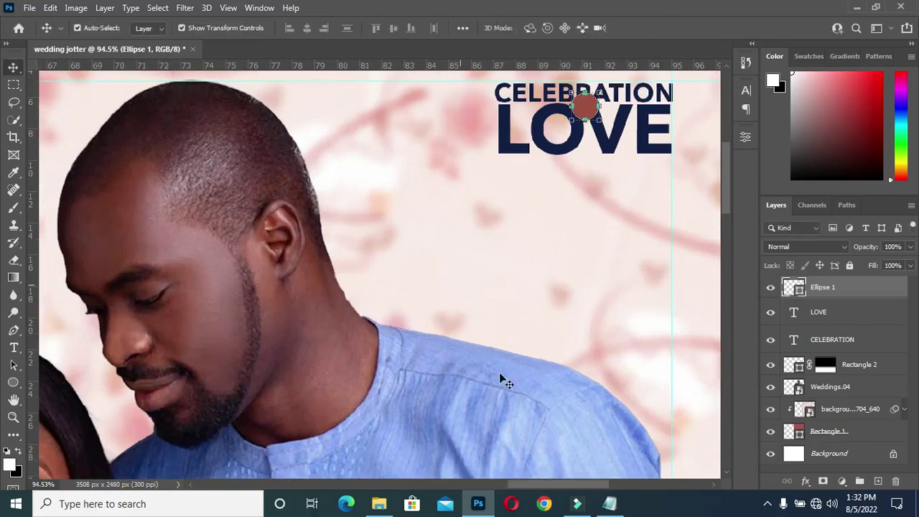
Step: Copy OF from the Notepad text file and add it as a new text line below LOVE
left_click(609, 503)
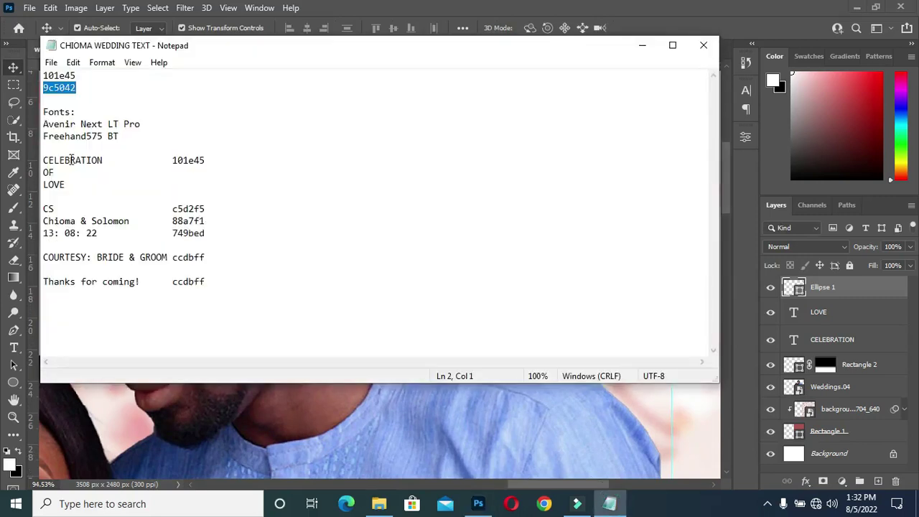
double_click(62, 172)
key("ctrl+c")
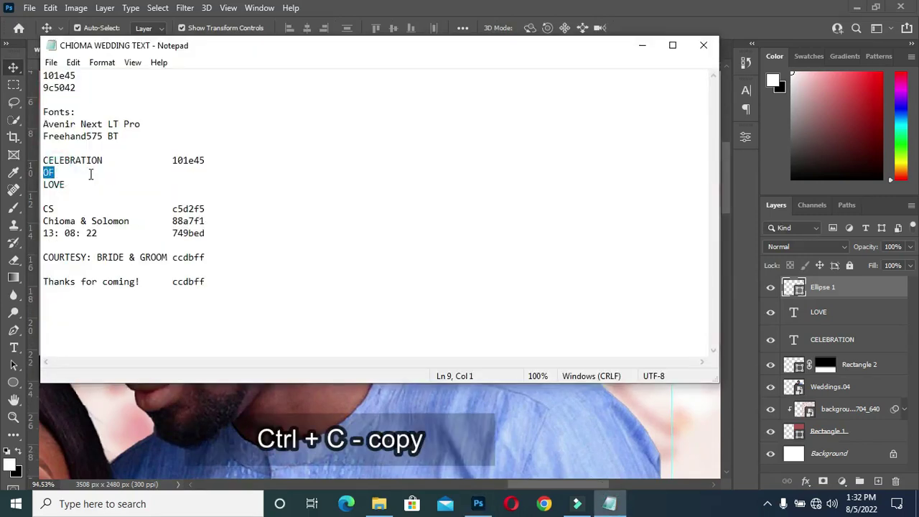
left_click(641, 45)
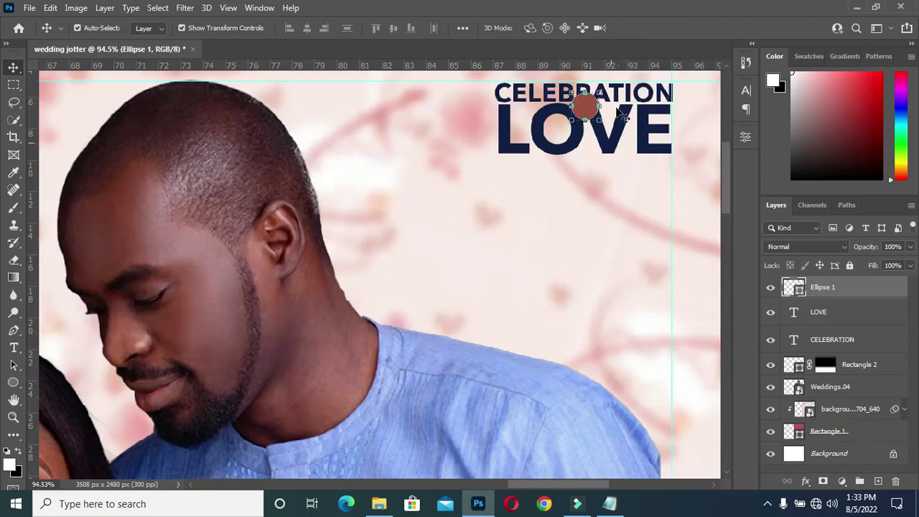
key("t")
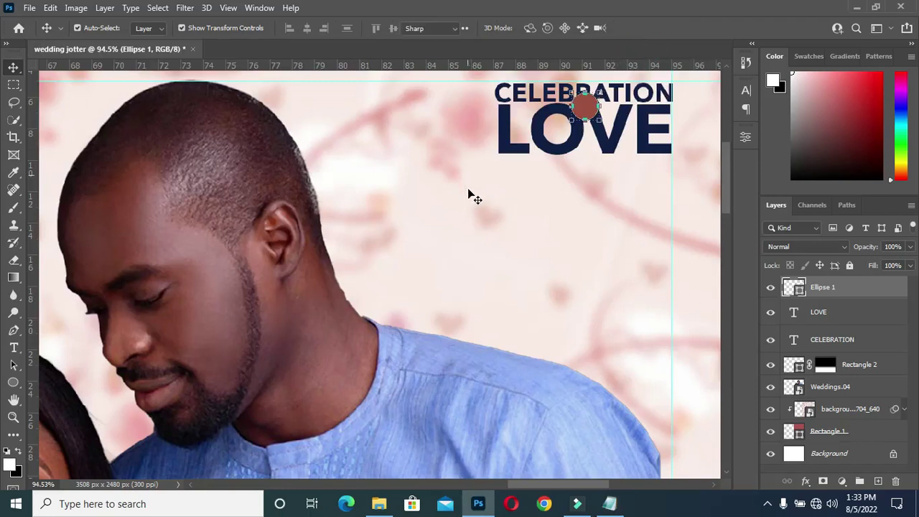
left_click(485, 192)
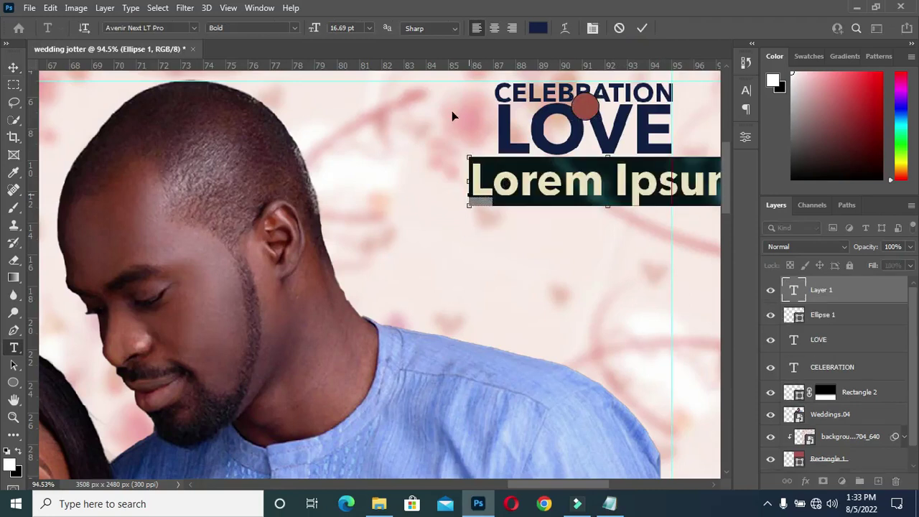
key("ctrl+v")
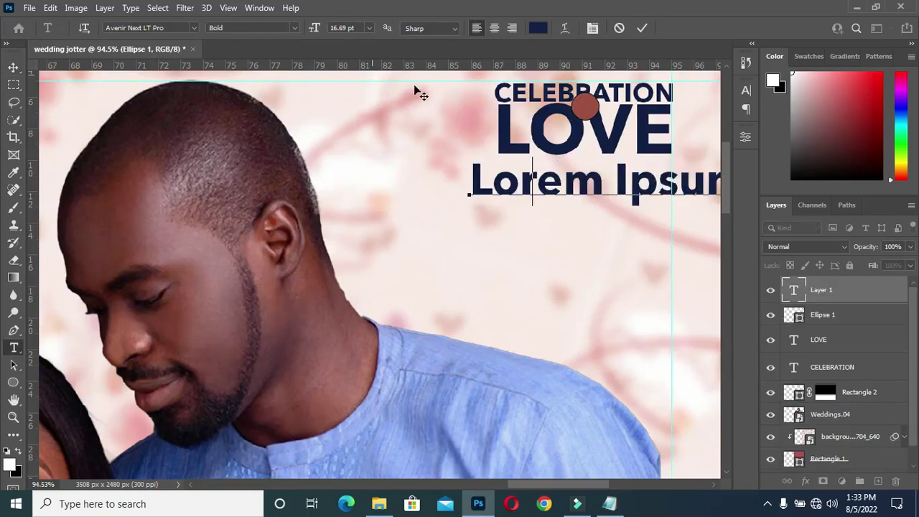
key("ctrl+a")
type("OF")
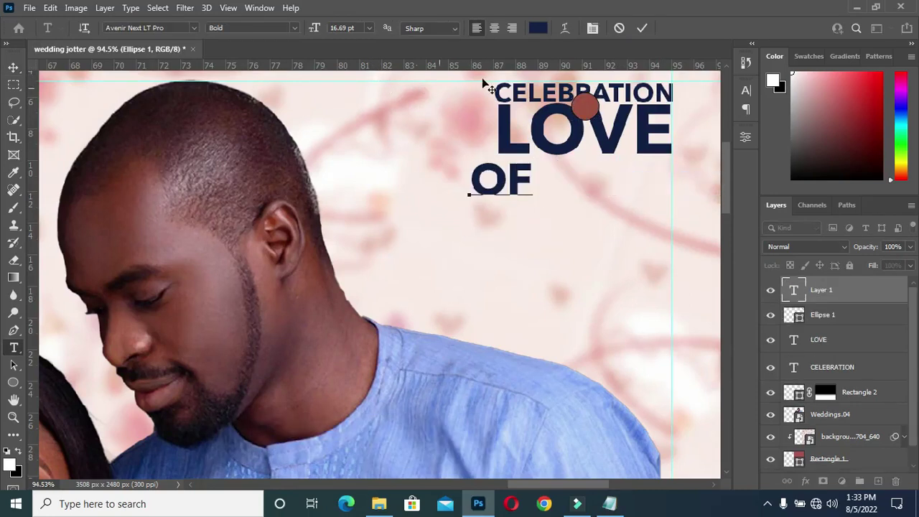
left_click(644, 27)
Step: Change the OF text colour to white
left_click(540, 28)
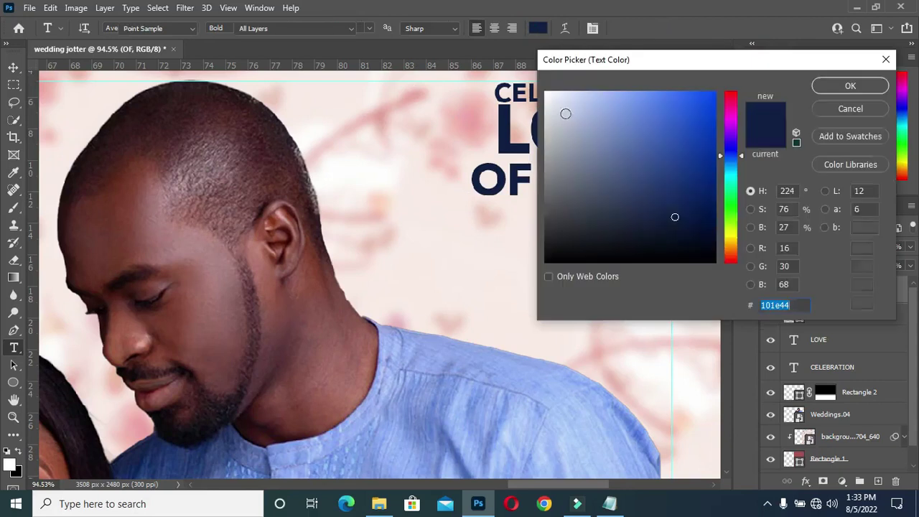
left_click(849, 85)
left_click(13, 67)
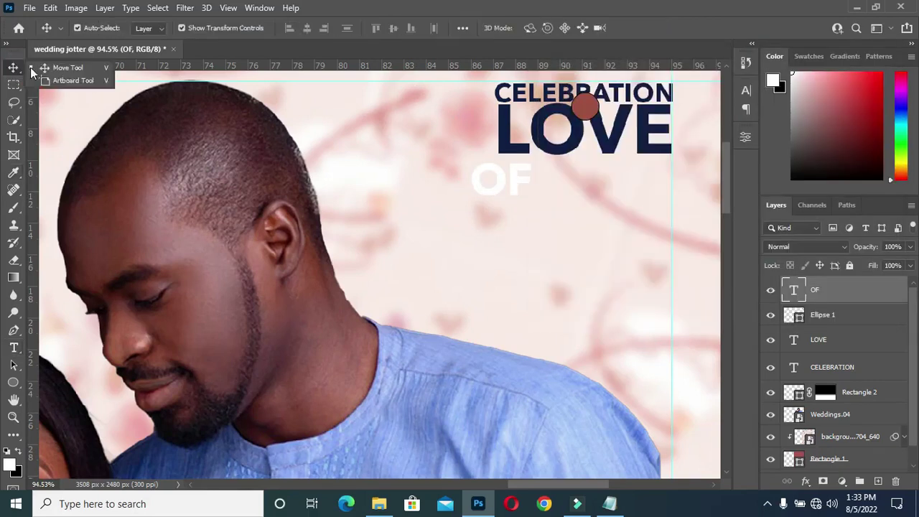
Step: Shrink the OF text to fit the small brown circle and move it onto the circle
scroll(469, 168, "down", 1)
scroll(475, 177, "up", 1)
scroll(475, 176, "up", 2)
left_click_drag(470, 176, 599, 95)
key("Return")
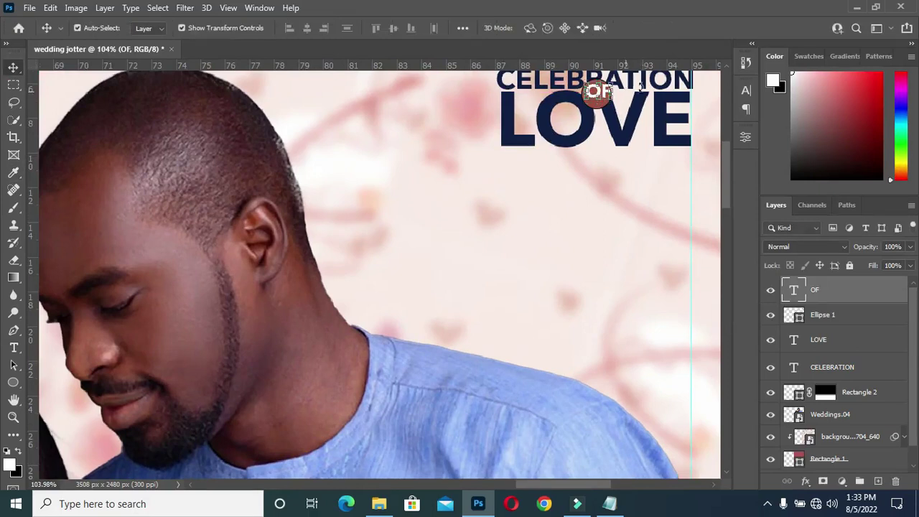
scroll(611, 84, "up", 1)
scroll(611, 84, "up", 1)
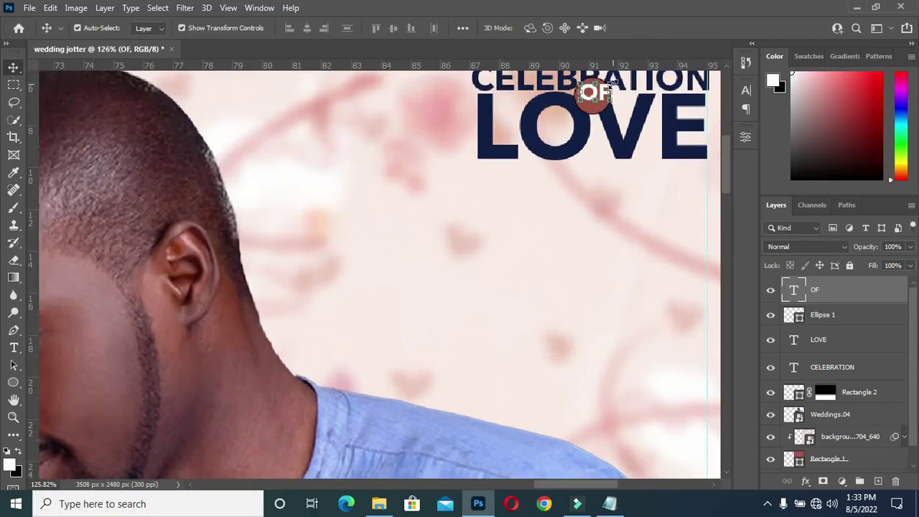
Step: Align the OF text and the Ellipse 1 circle on their horizontal and vertical centres
left_click(794, 314, "ctrl")
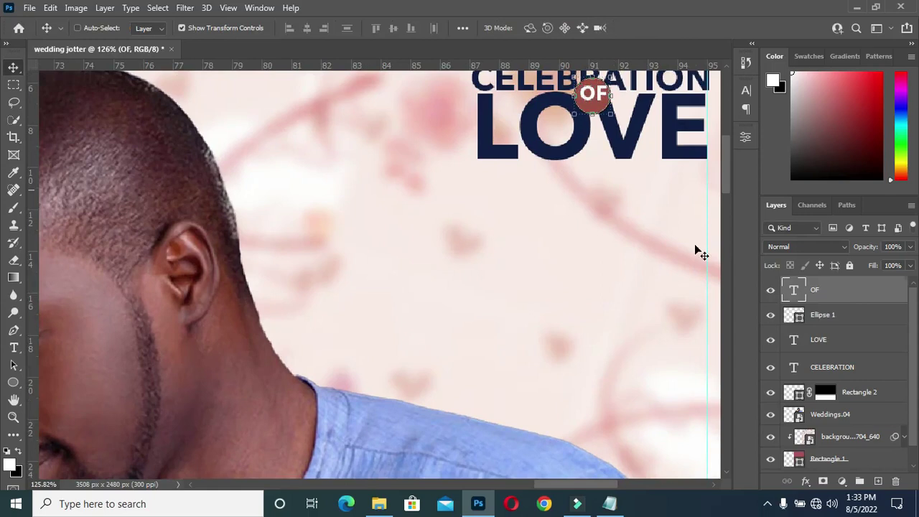
key("alt+bracketleft")
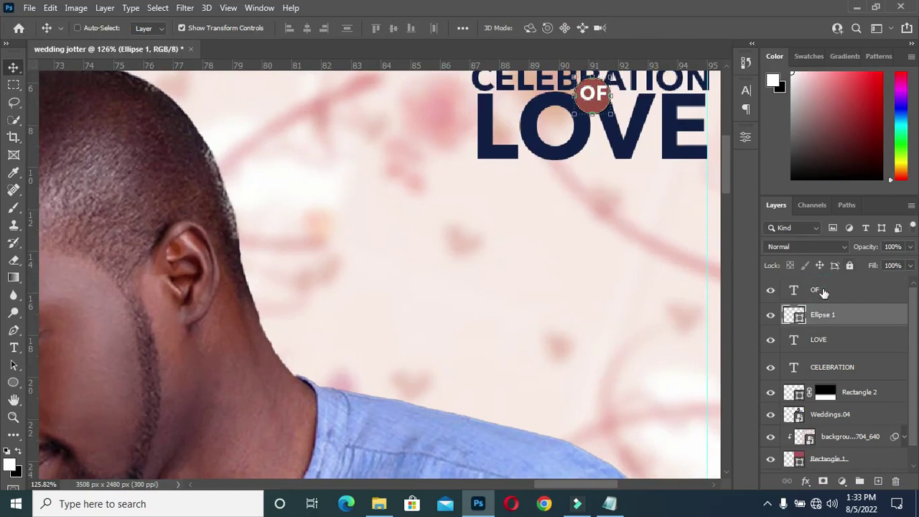
left_click(823, 292, "ctrl")
left_click(308, 28)
left_click(393, 27)
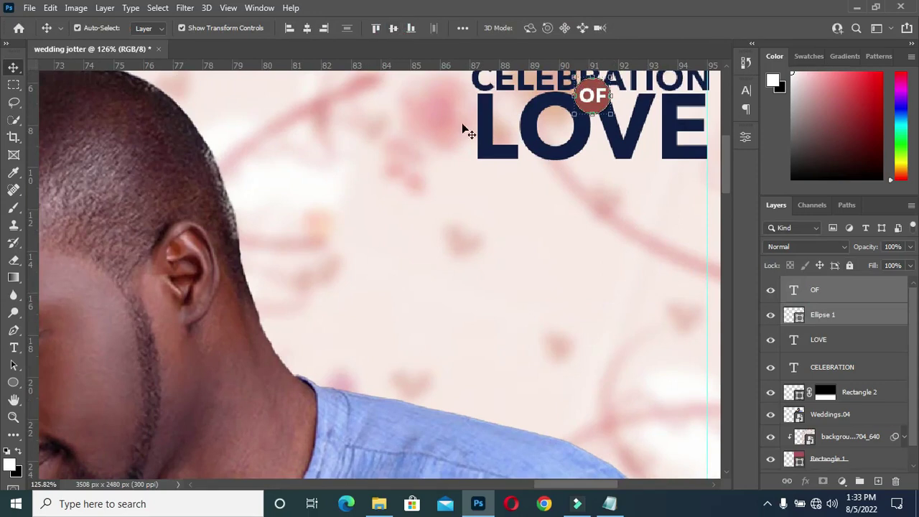
scroll(338, 103, "down", 3)
left_click(659, 139)
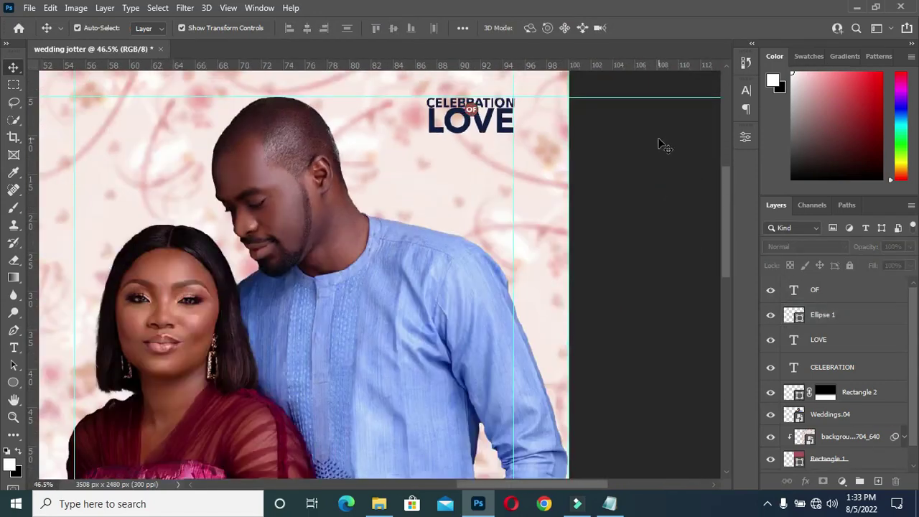
Step: Place the 7-2-couple-png-images heart from the jotter folder, scaled down beside the CELEBRATION OF LOVE title
scroll(517, 127, "down", 3)
scroll(488, 132, "up", 2)
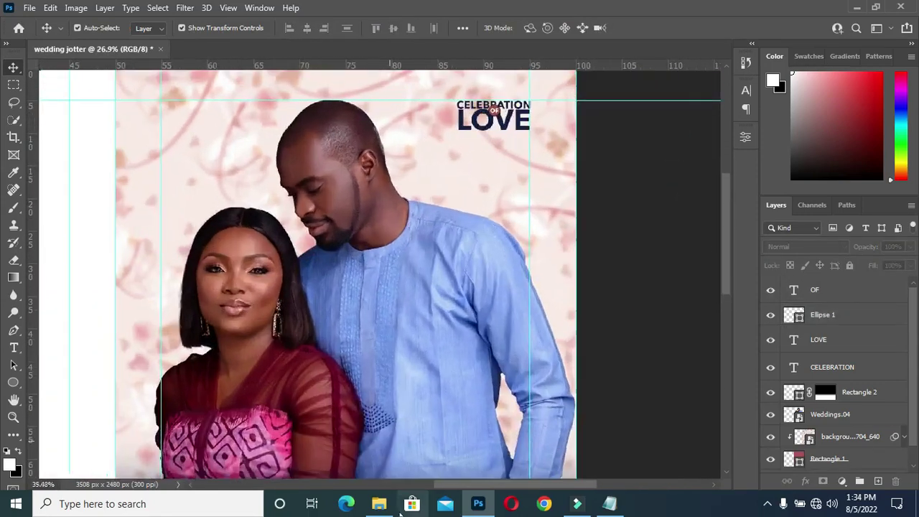
left_click(379, 503)
left_click(276, 138)
left_click_drag(276, 139, 107, 291)
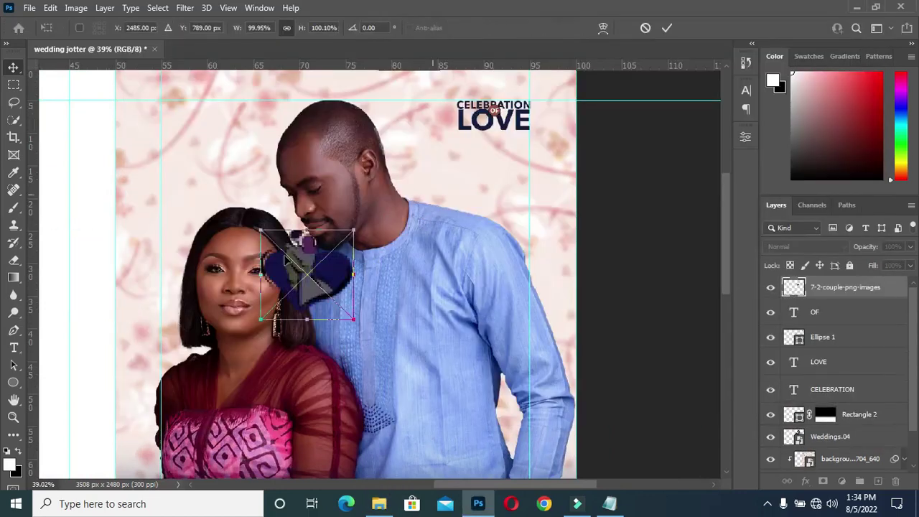
left_click_drag(260, 318, 452, 117)
key("Return")
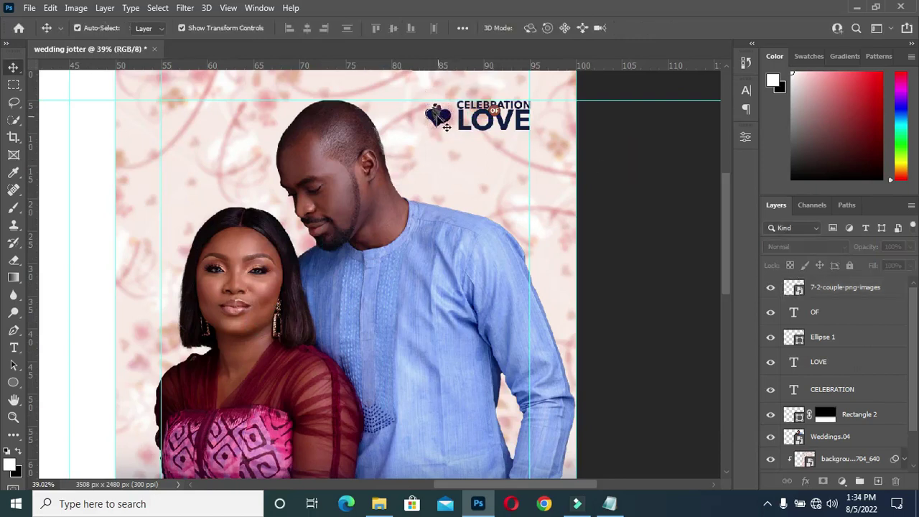
Step: Group the heart image, OF, Ellipse 1, LOVE and CELEBRATION layers and name the group Celebration of Love
scroll(486, 124, "down", 2)
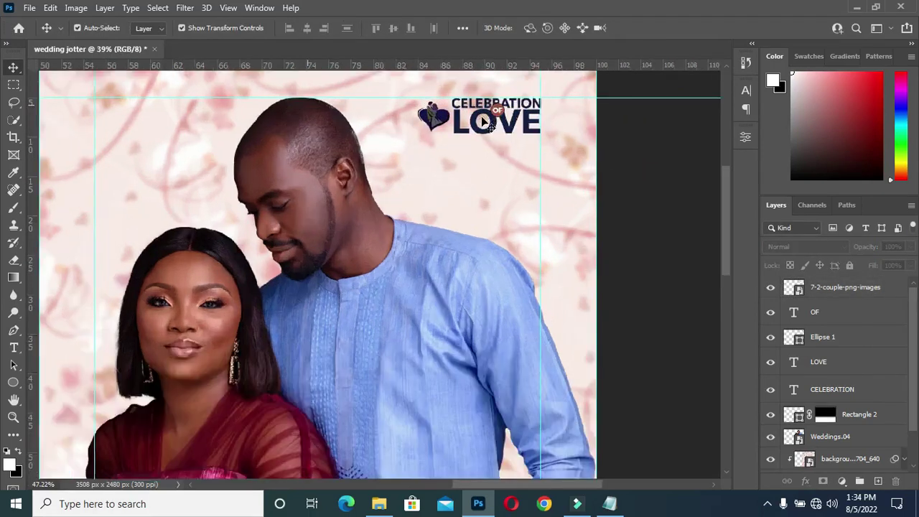
scroll(336, 121, "down", 2)
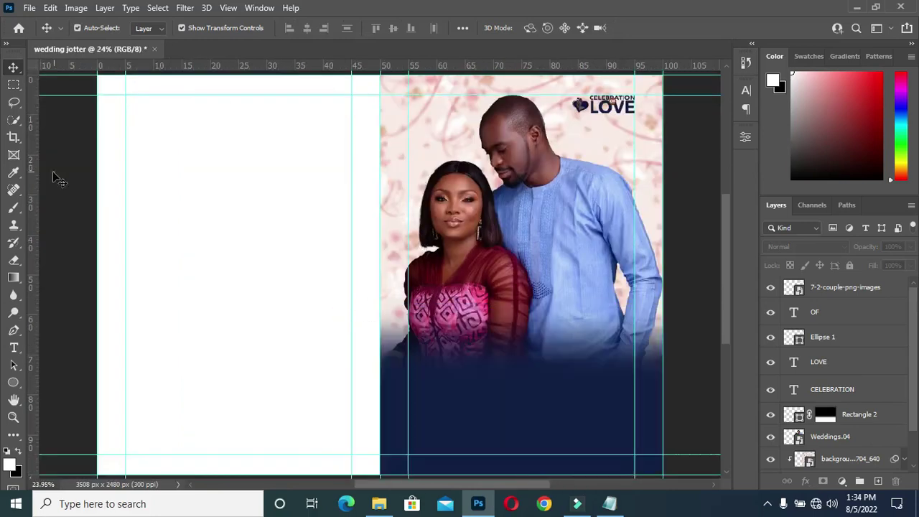
left_click(843, 288)
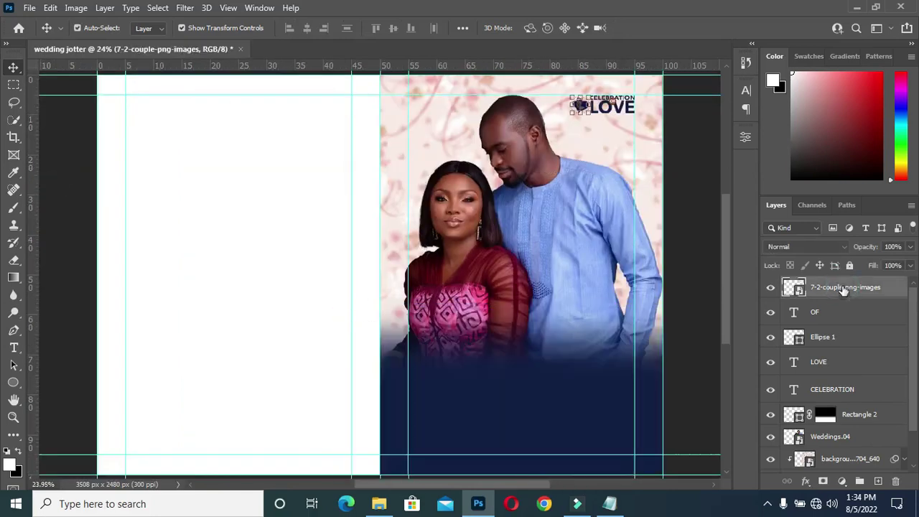
left_click(831, 389, "shift")
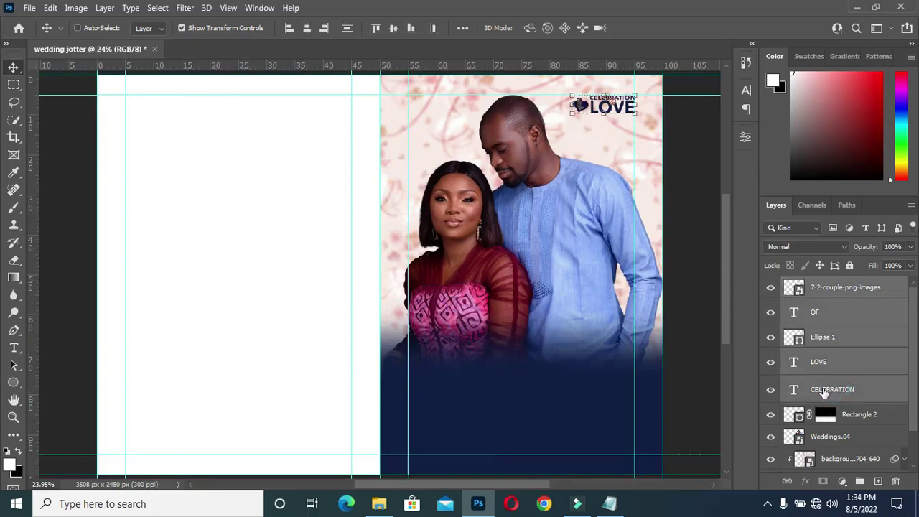
key("ctrl+g")
double_click(822, 285)
type("d")
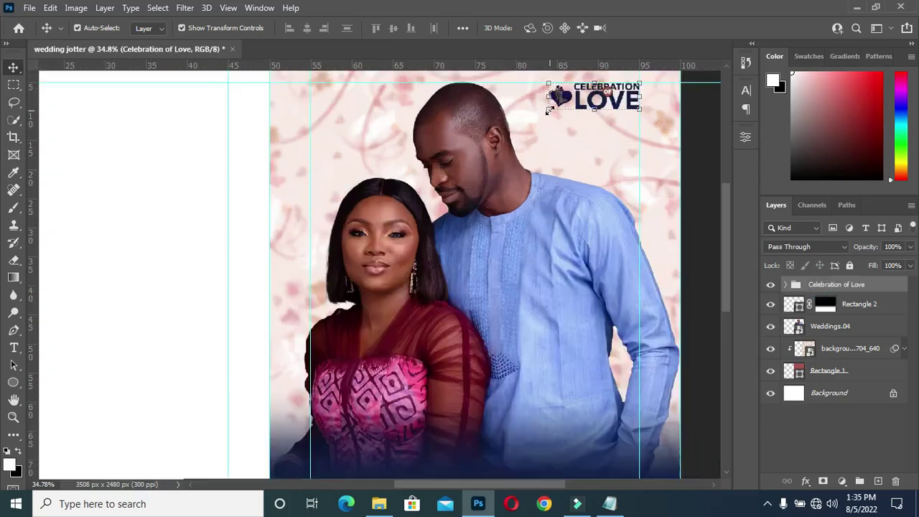
Step: Enlarge the Celebration of Love group slightly, keeping it against the front cover's upper and right margin guides
key("ctrl+t")
left_click_drag(548, 111, 527, 117)
key("Return")
left_click(513, 101)
scroll(523, 114, "down", 2)
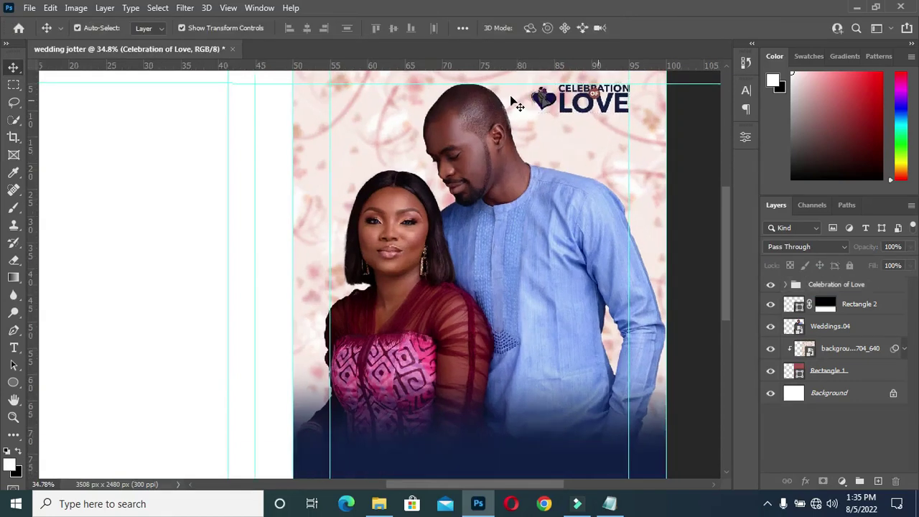
Step: Place the Baixe Logotipo Elegante ornament from the jotter folder and scale it to 25.32% over the front cover
scroll(527, 113, "down", 3)
left_click(378, 503)
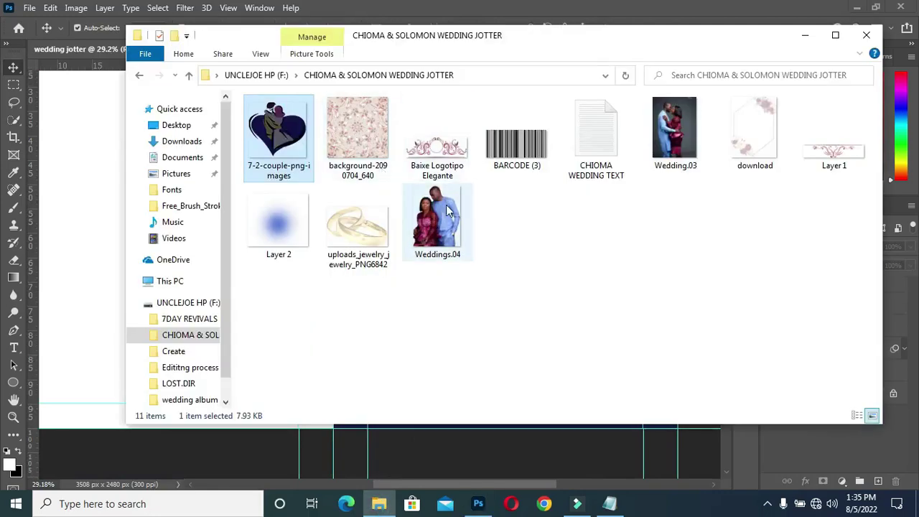
left_click(445, 147)
left_click_drag(445, 147, 294, 315)
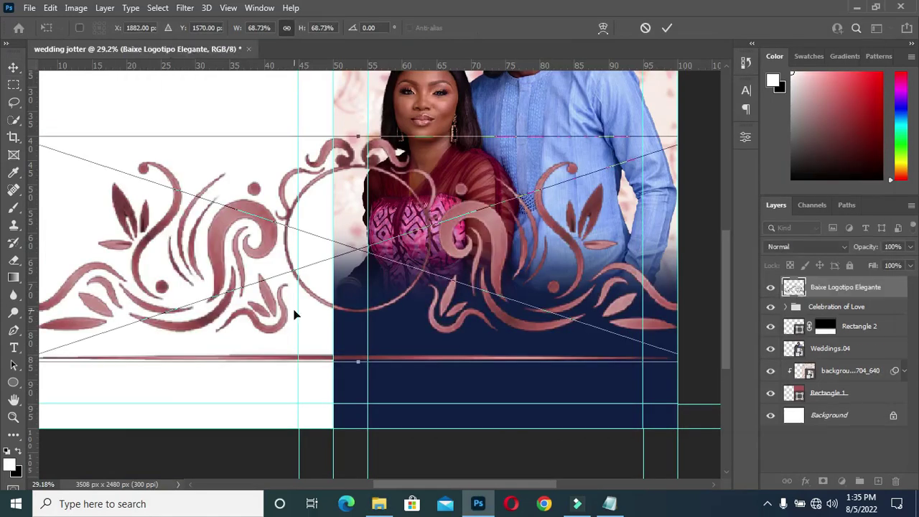
left_click_drag(356, 138, 357, 237)
left_click_drag(279, 301, 445, 201)
left_click_drag(515, 172, 508, 180)
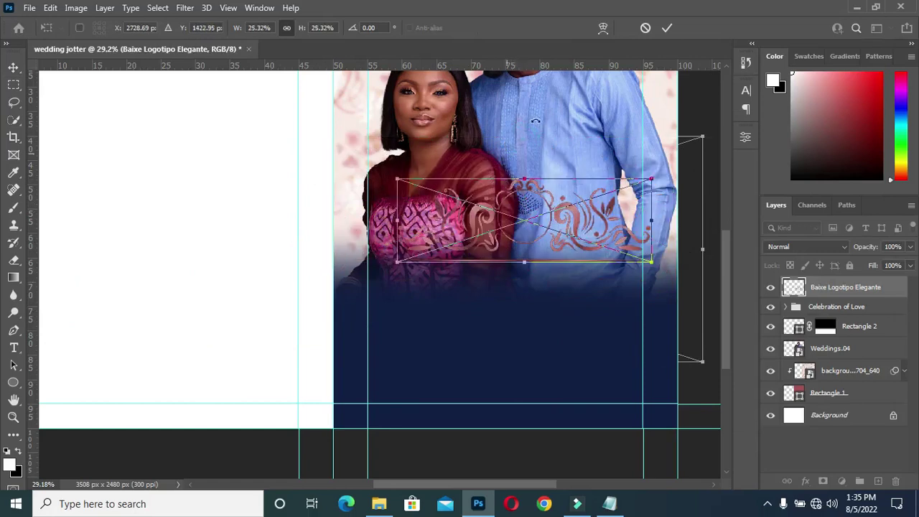
Step: Move the ornament down to the upper edge of the front cover's dark blue area and scale it to 24.70%
left_click_drag(501, 215, 467, 277)
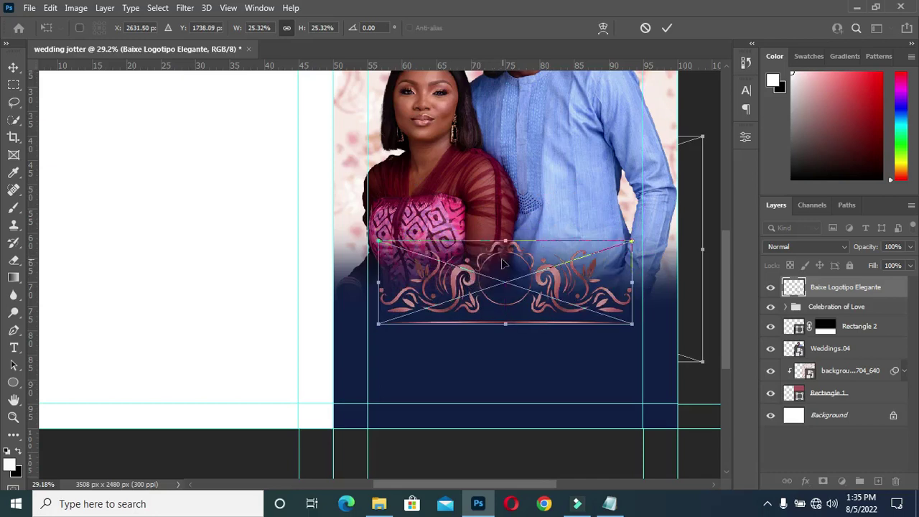
left_click_drag(502, 248, 501, 264)
left_click_drag(504, 334, 505, 332)
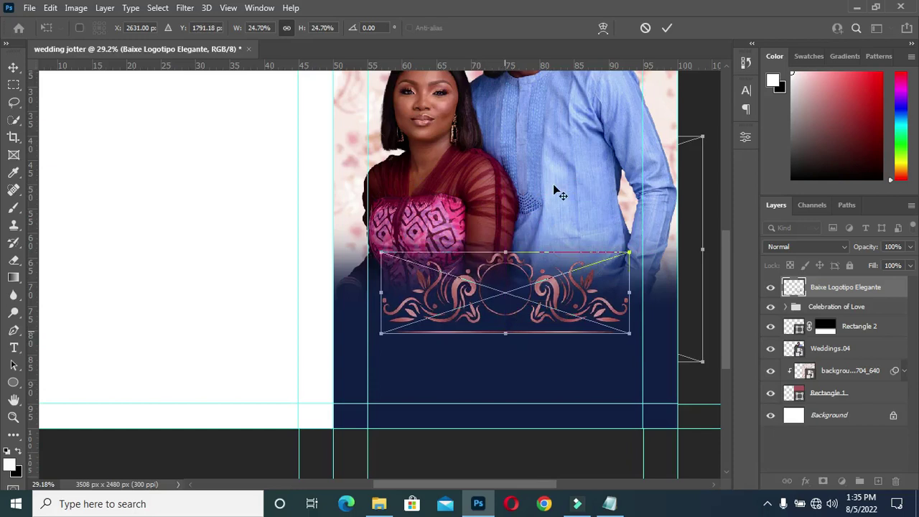
key("Return")
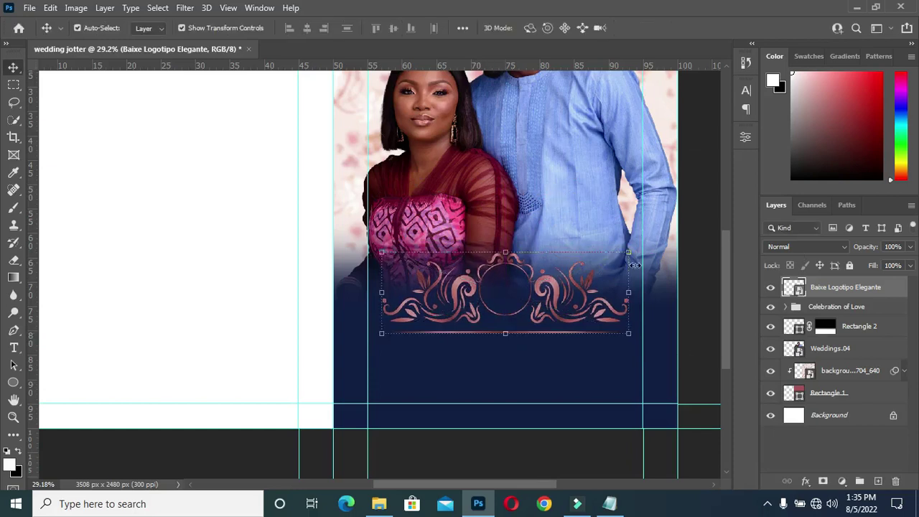
scroll(569, 254, "down", 1)
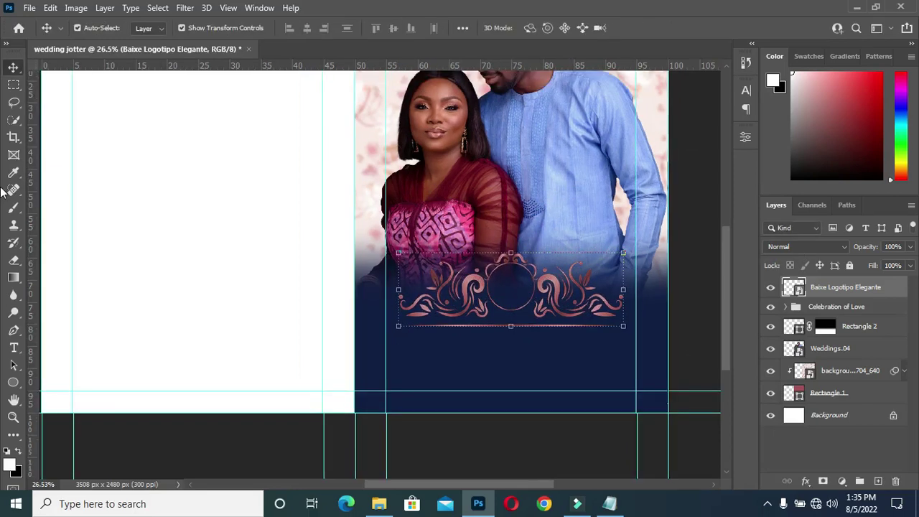
left_click(10, 88)
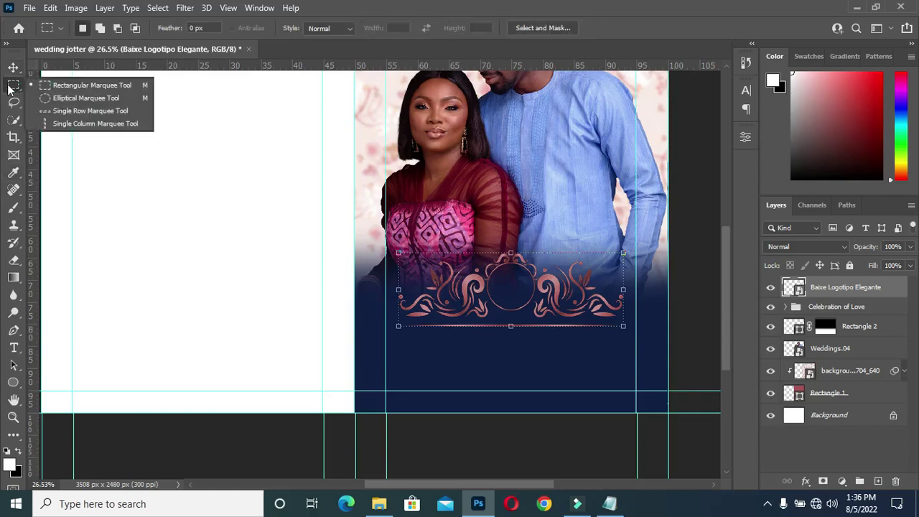
left_click(111, 83)
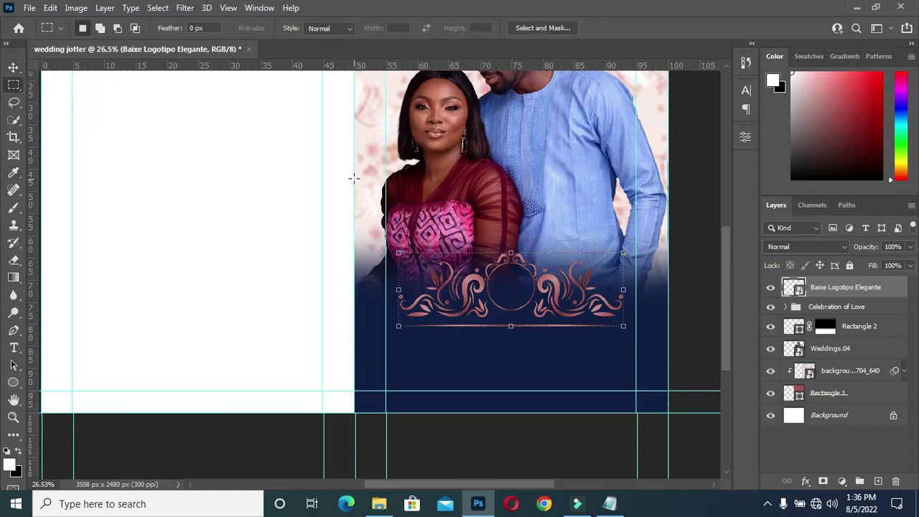
left_click_drag(353, 178, 666, 228)
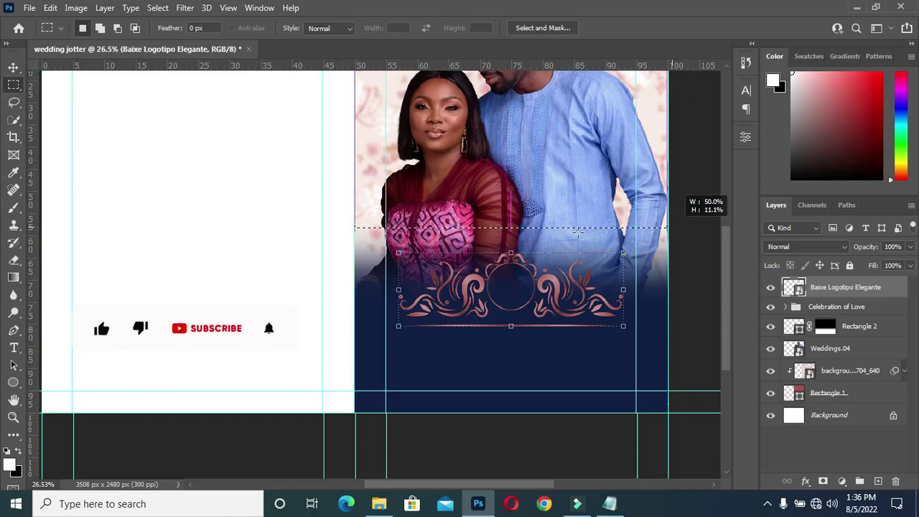
left_click_drag(577, 231, 578, 231)
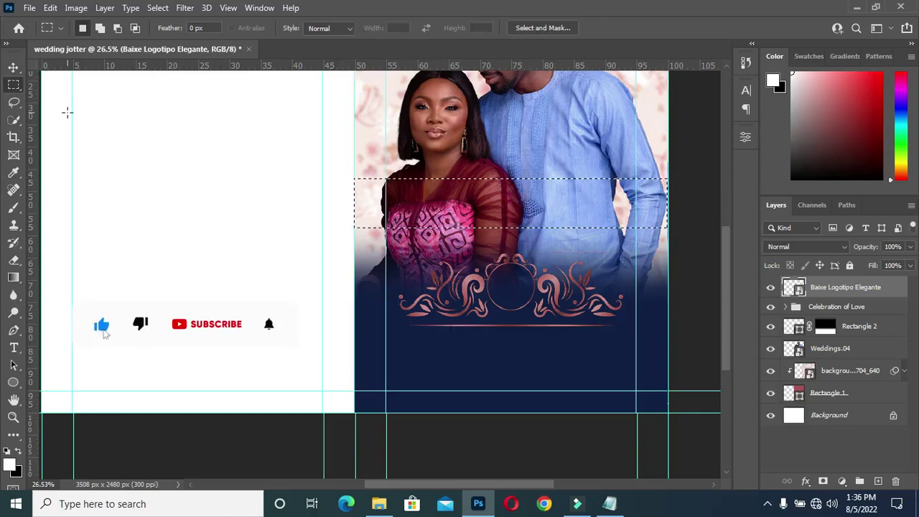
key("v")
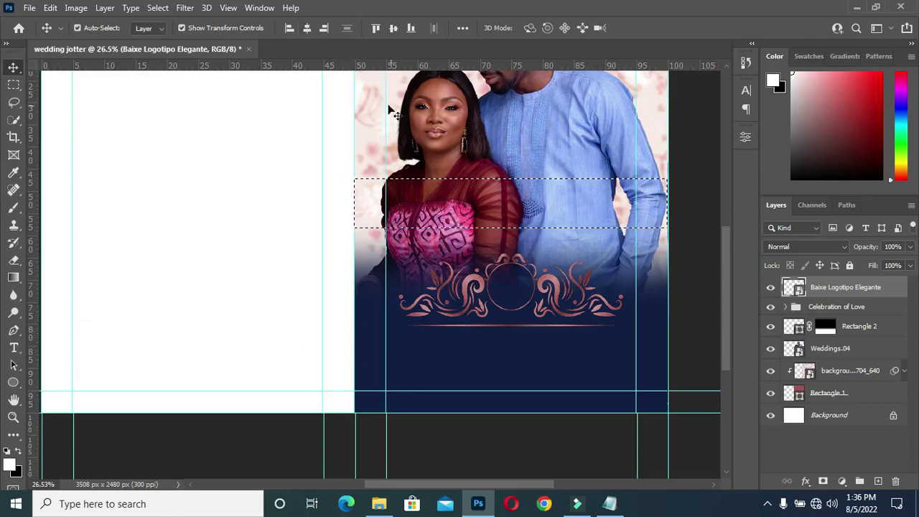
key("ctrl+d")
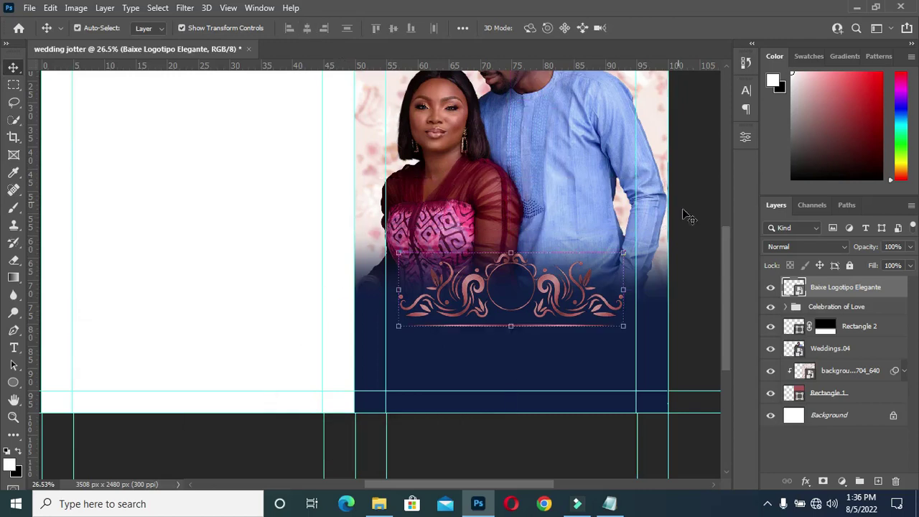
left_click(644, 272)
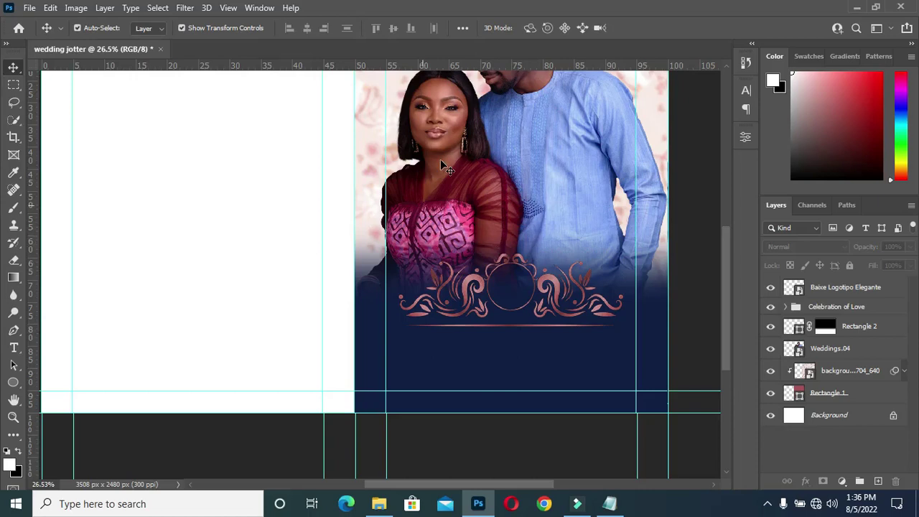
Step: Switch to Notepad, copy the initials CS from the wedding text notes, and return to Photoshop
scroll(512, 280, "down", 1)
scroll(523, 244, "down", 4)
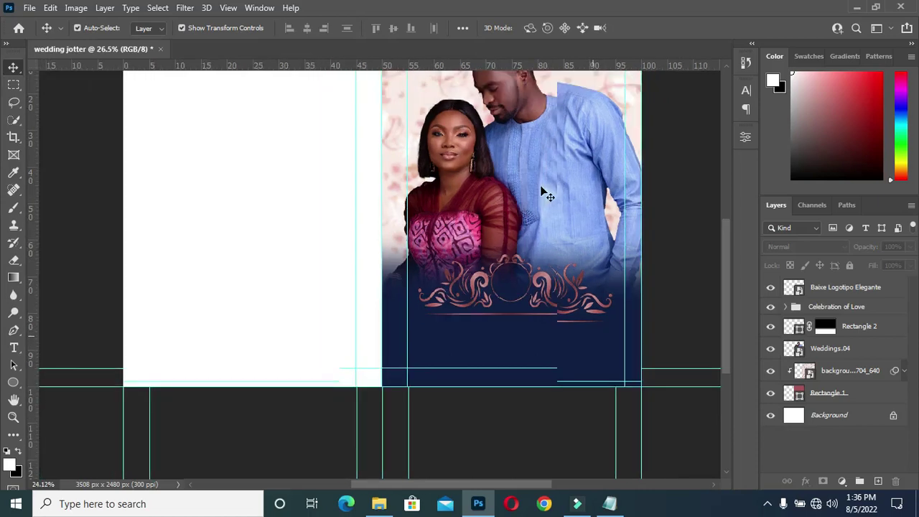
scroll(494, 166, "up", 1)
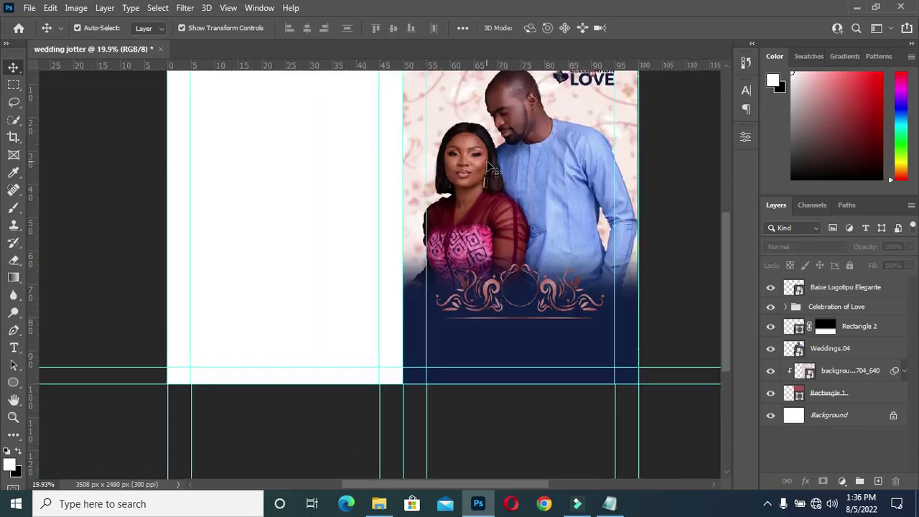
scroll(494, 170, "up", 1)
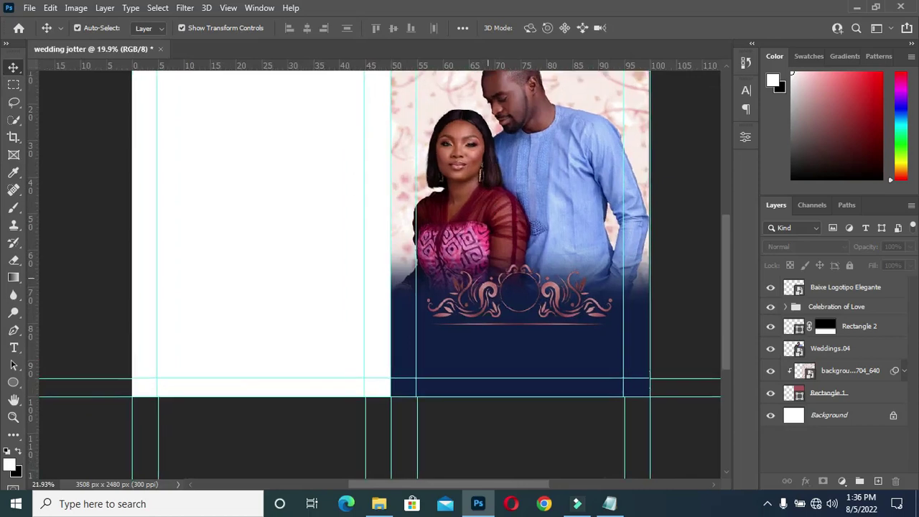
scroll(534, 303, "up", 1)
left_click(610, 503)
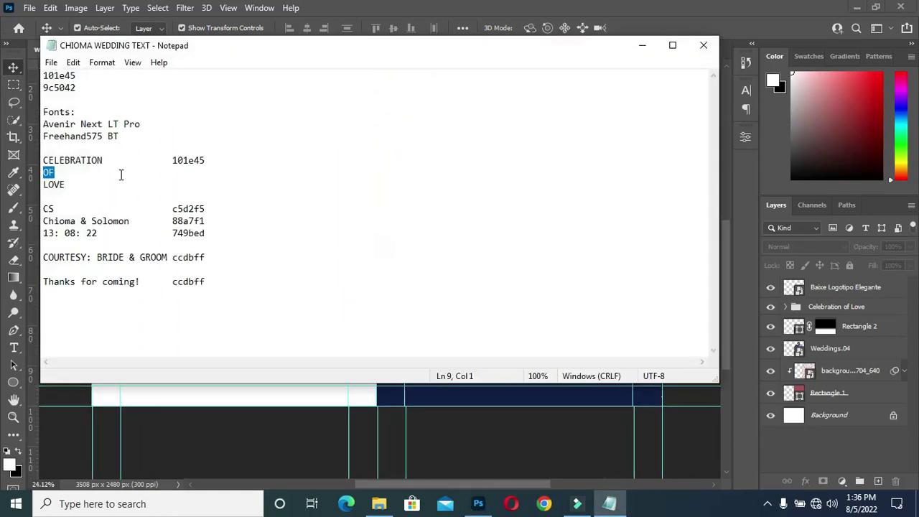
left_click_drag(88, 208, 47, 209)
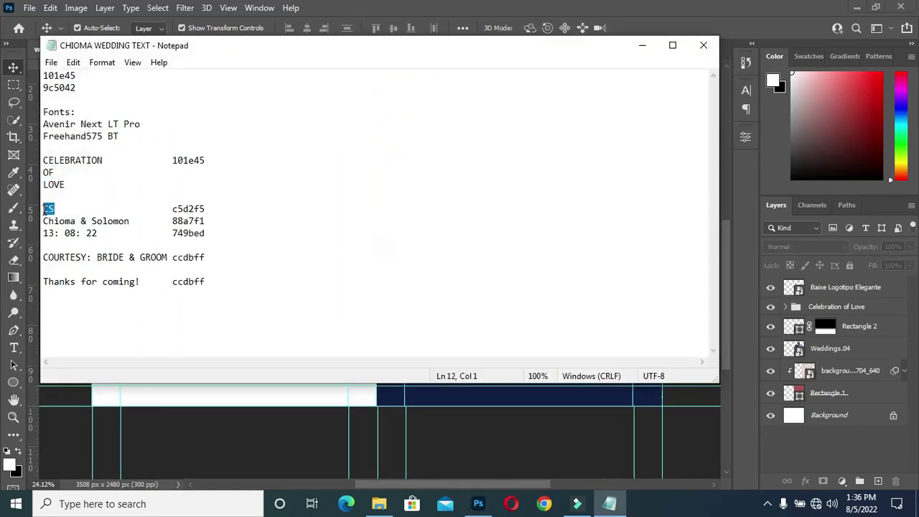
key("ctrl+c")
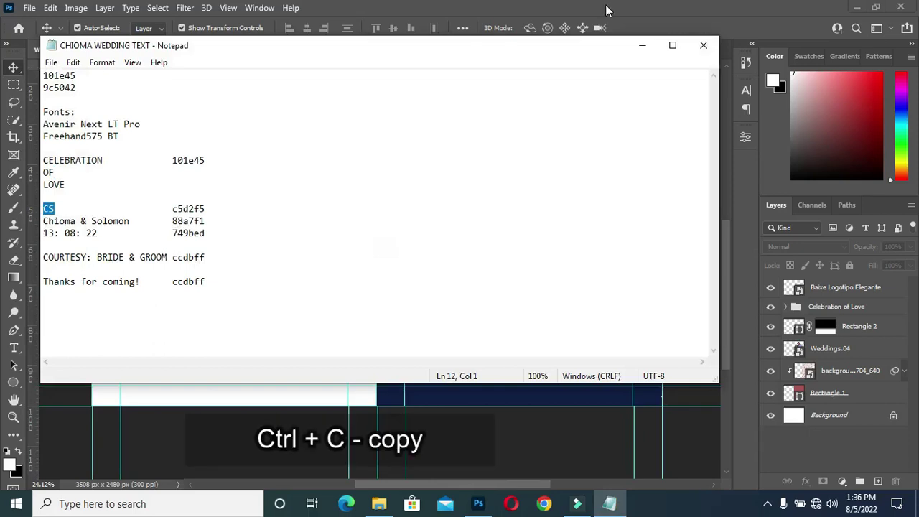
left_click(642, 47)
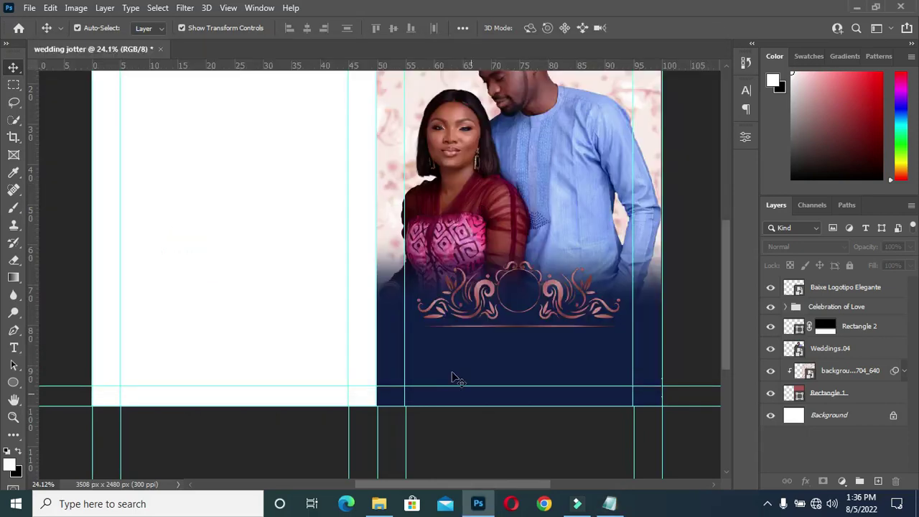
Step: Add a CS text layer in Avenir Next LT Pro Bold, 16.69 pt, on the dark blue area below the ornament
key("t")
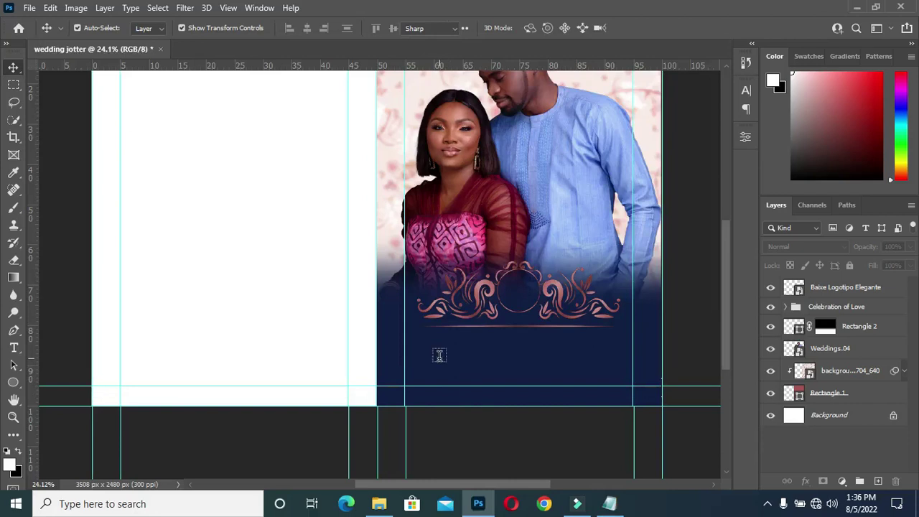
left_click(486, 356)
key("ctrl+v")
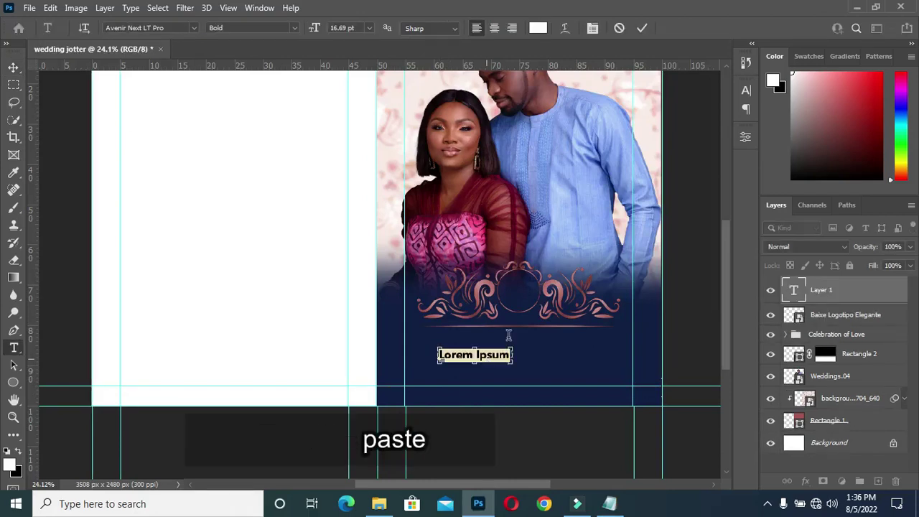
type("cs")
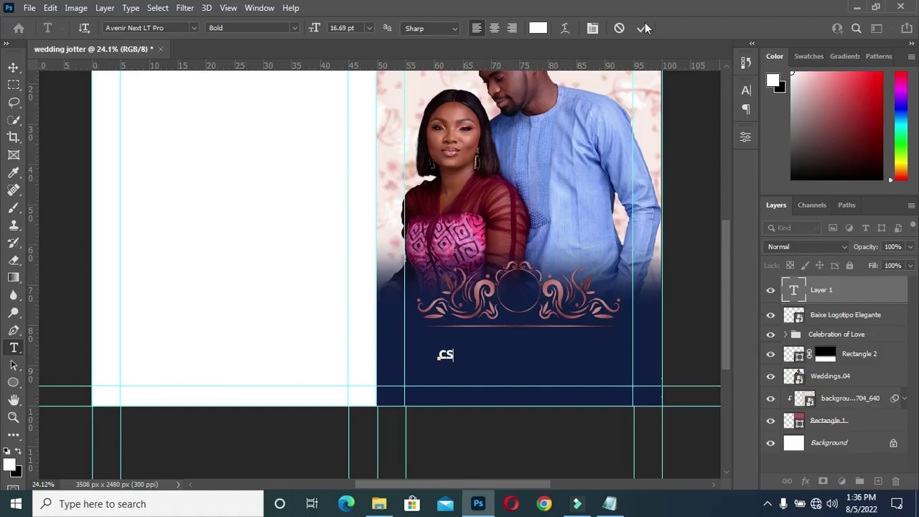
Step: Copy the colour code c5d2f5 from the Notepad notes and apply it to the CS text
left_click(611, 503)
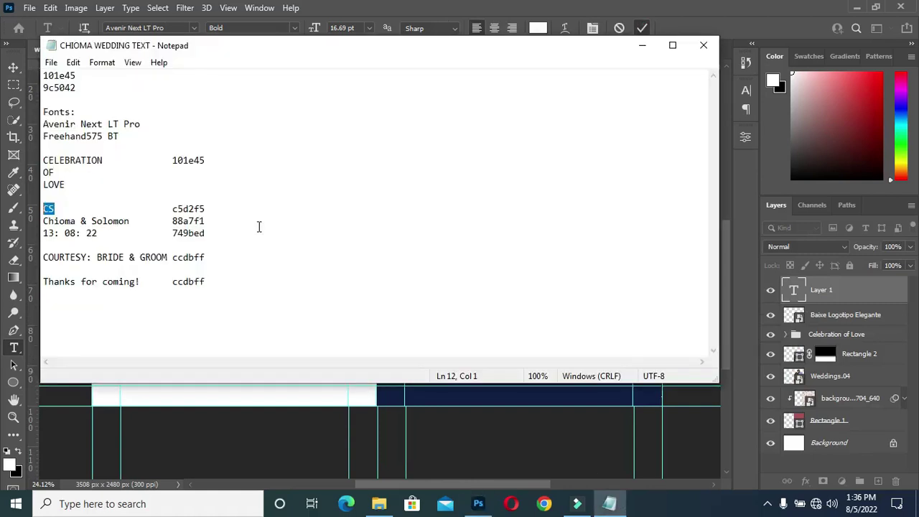
left_click_drag(173, 208, 230, 207)
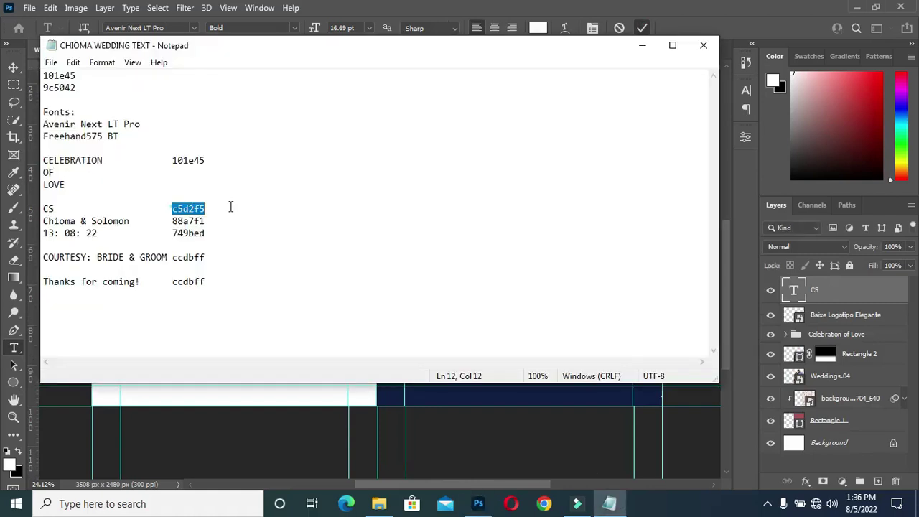
key("ctrl+c")
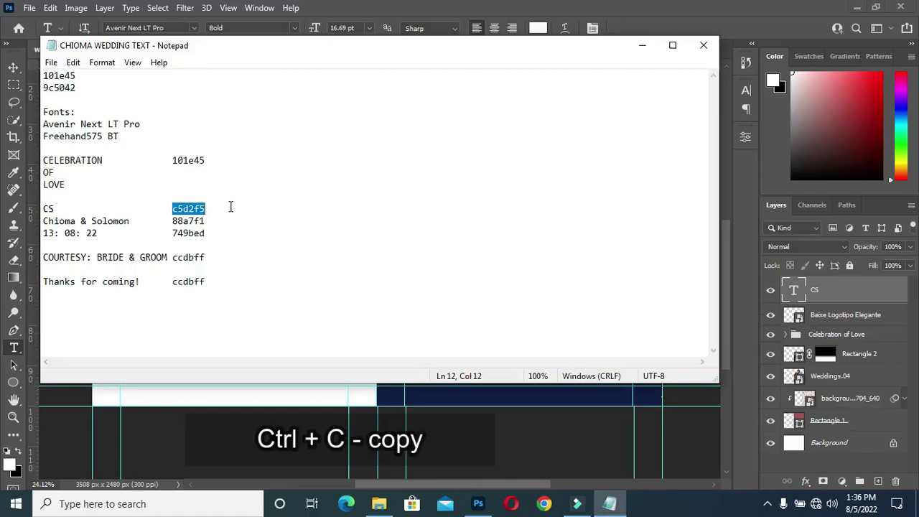
left_click(641, 46)
left_click(537, 27)
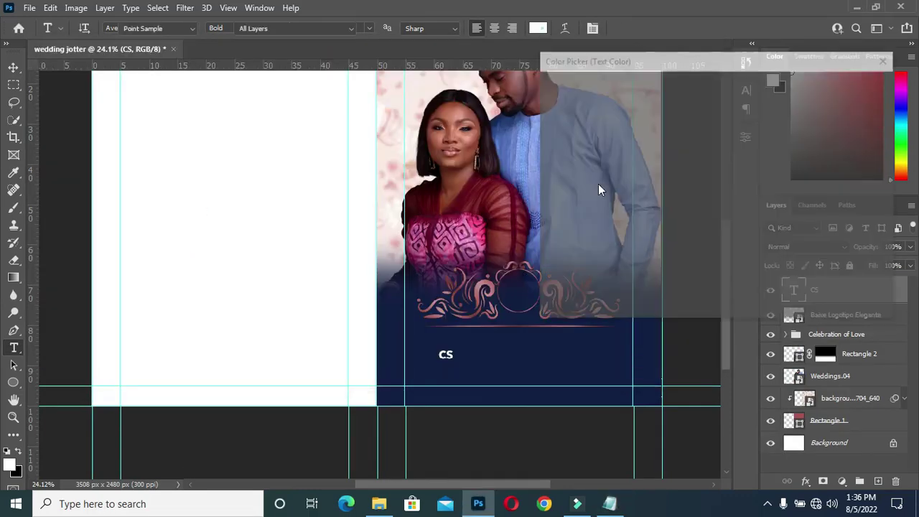
key("ctrl+v")
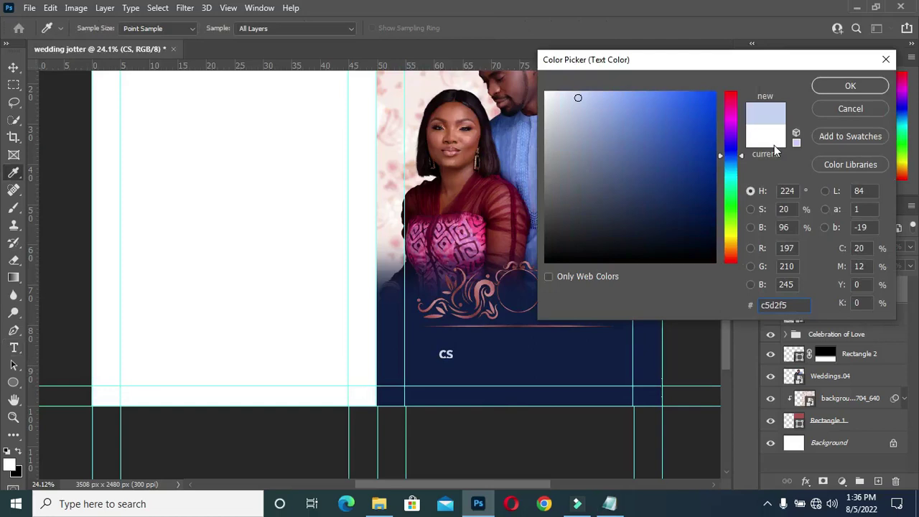
key("Return")
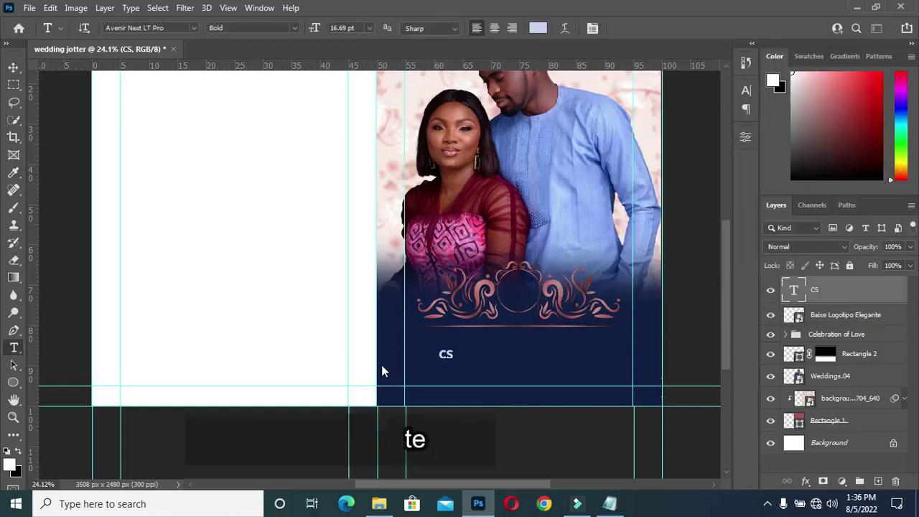
Step: Enlarge the CS text to about 37.38 pt and centre it inside the ornament's circle
key("v")
scroll(460, 355, "up", 3)
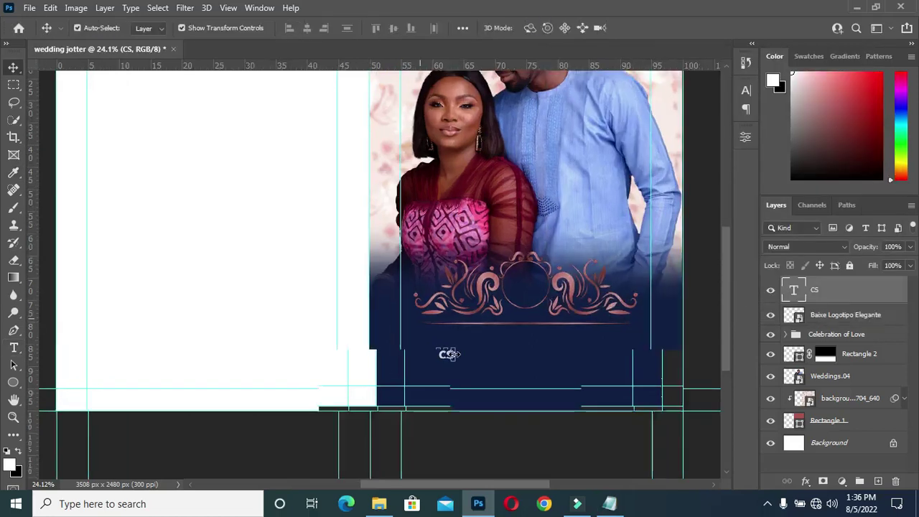
key("ctrl+t")
left_click_drag(475, 356, 491, 359)
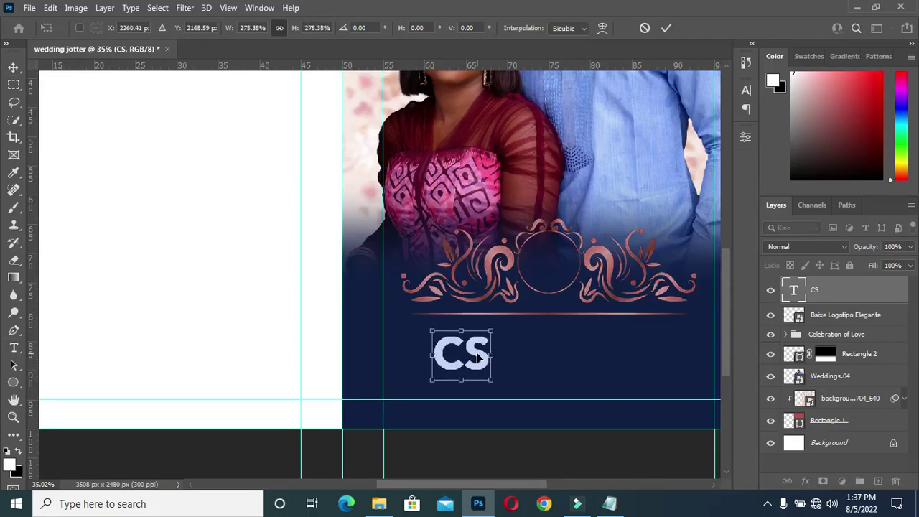
left_click_drag(478, 357, 541, 254)
key("Return")
scroll(503, 267, "down", 3)
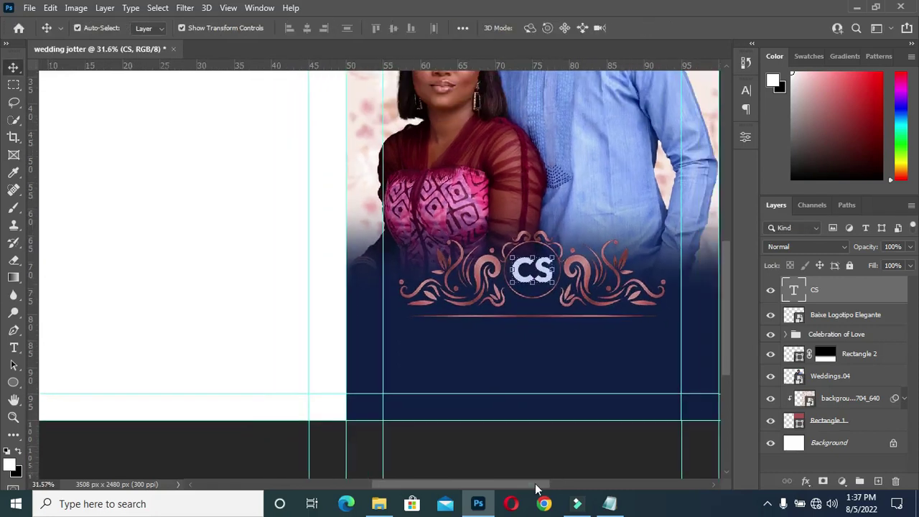
scroll(519, 369, "up", 1)
Step: Switch to Notepad, copy the couple's names from the wedding text notes, and return to Photoshop
key("alt+Tab")
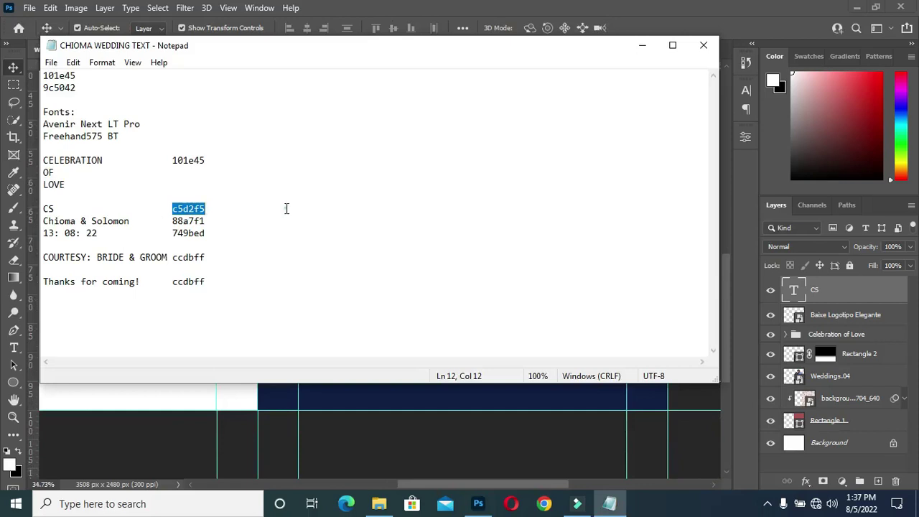
left_click(43, 221)
left_click(130, 221, "shift")
key("ctrl+c")
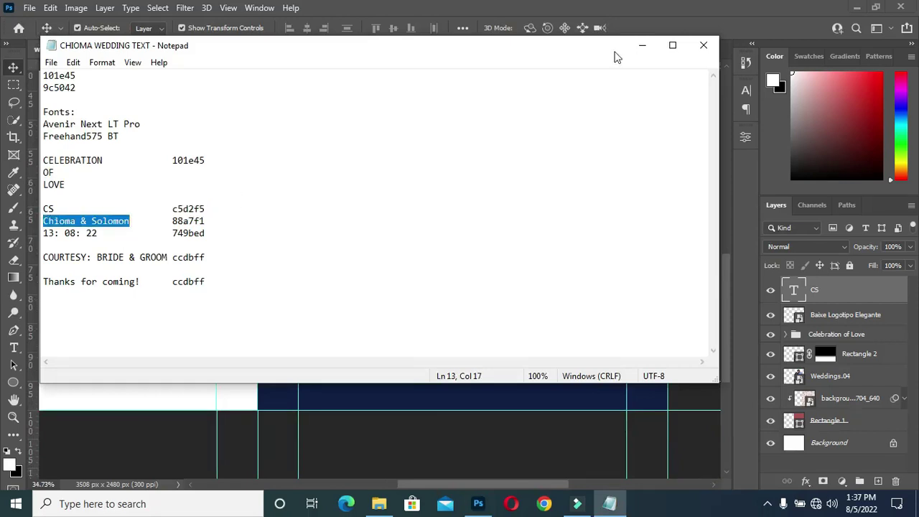
left_click(641, 47)
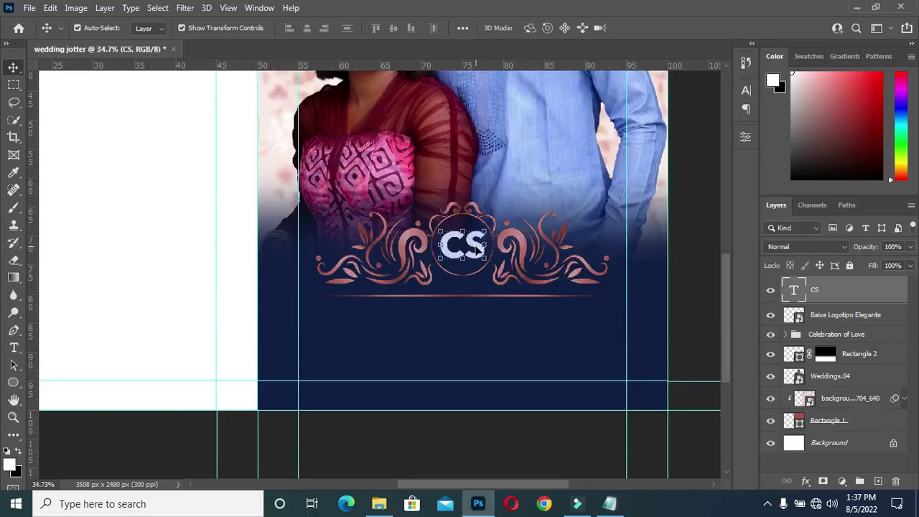
Step: Duplicate the CS text just below the ornament's line and replace the copy's wording with the couple's names
key("ctrl+j")
left_click_drag(480, 248, 476, 316)
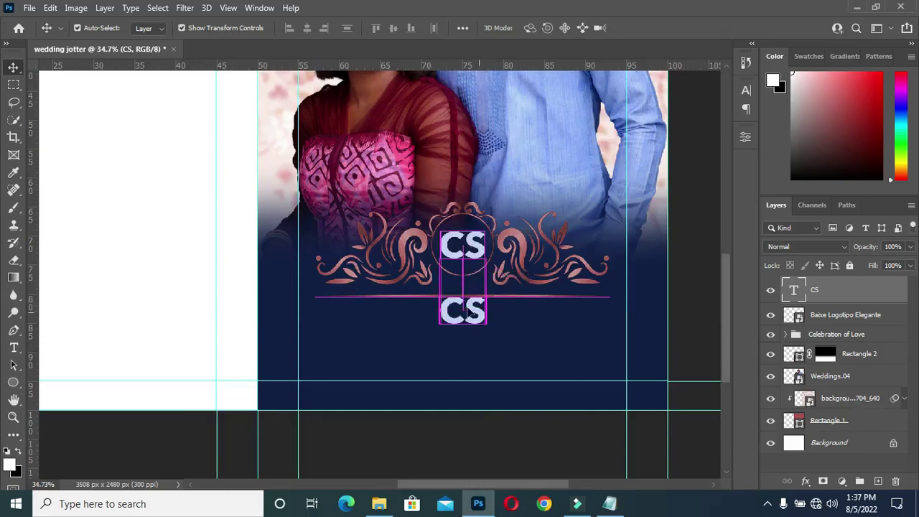
double_click(475, 315)
key("t")
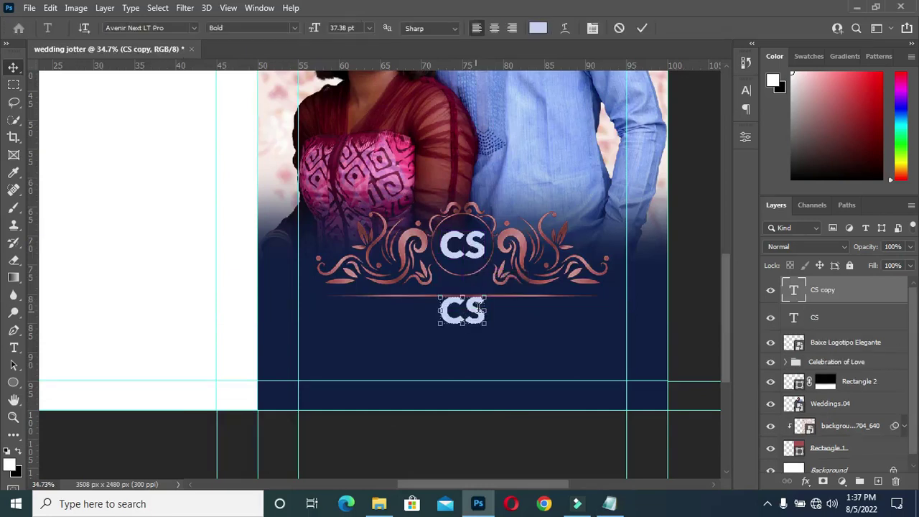
double_click(482, 308)
key("ctrl+v")
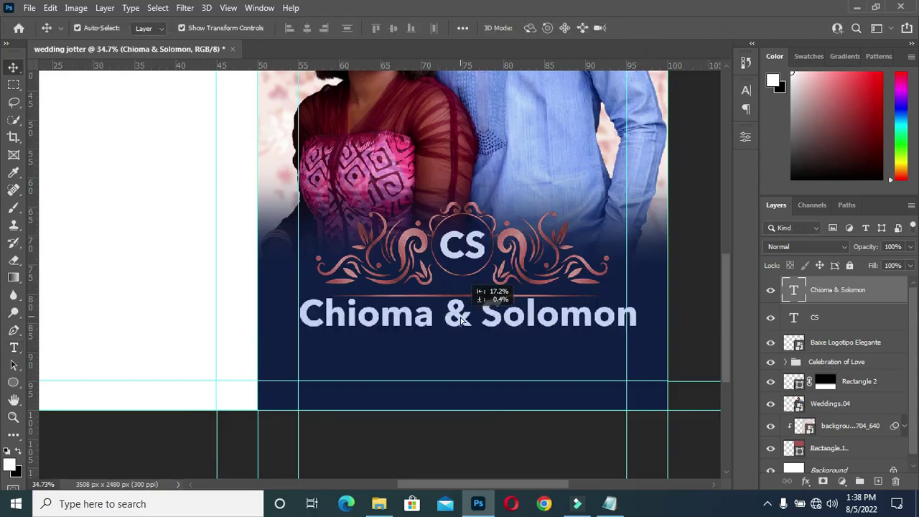
Step: Position the couple's names below the ornament and scale the text down to about 23.64 pt
left_click_drag(462, 316, 471, 321)
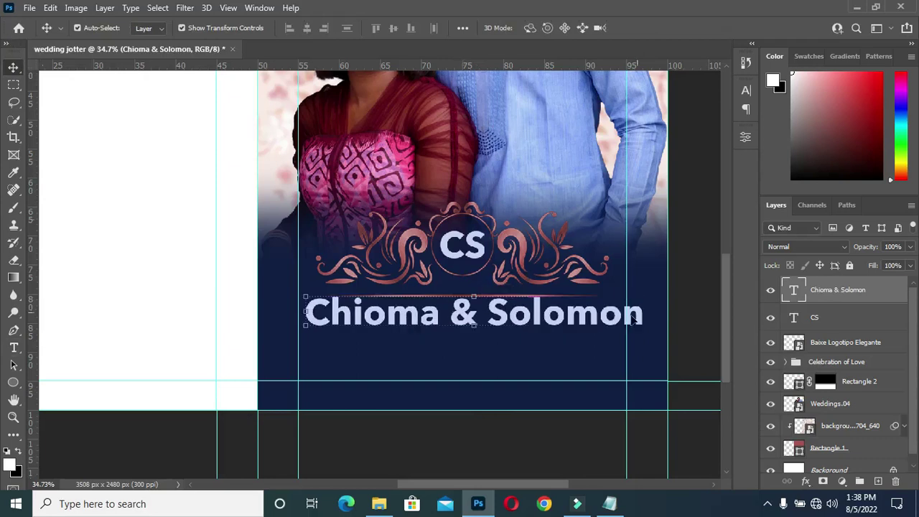
left_click_drag(643, 311, 518, 316)
left_click(665, 28)
Step: Set the tracking of the couple's names text to 120
left_click(745, 91)
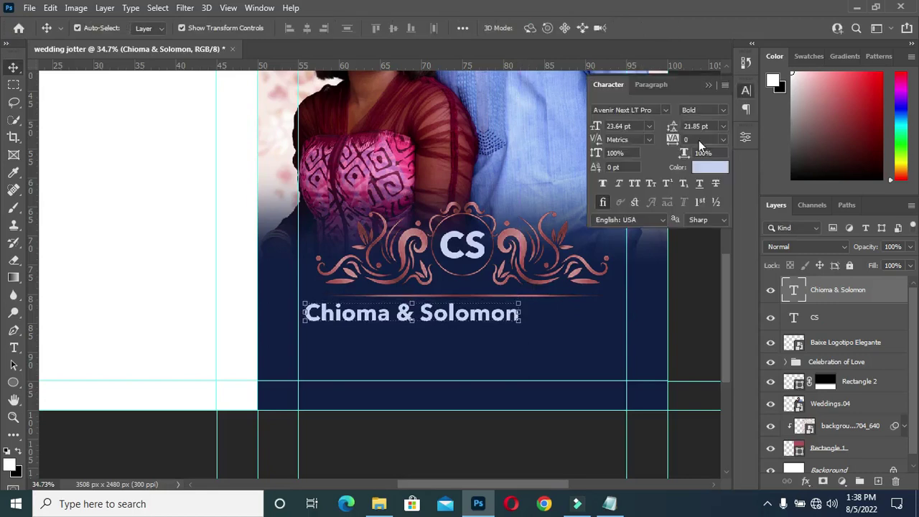
left_click(689, 140)
type("120")
key("Return")
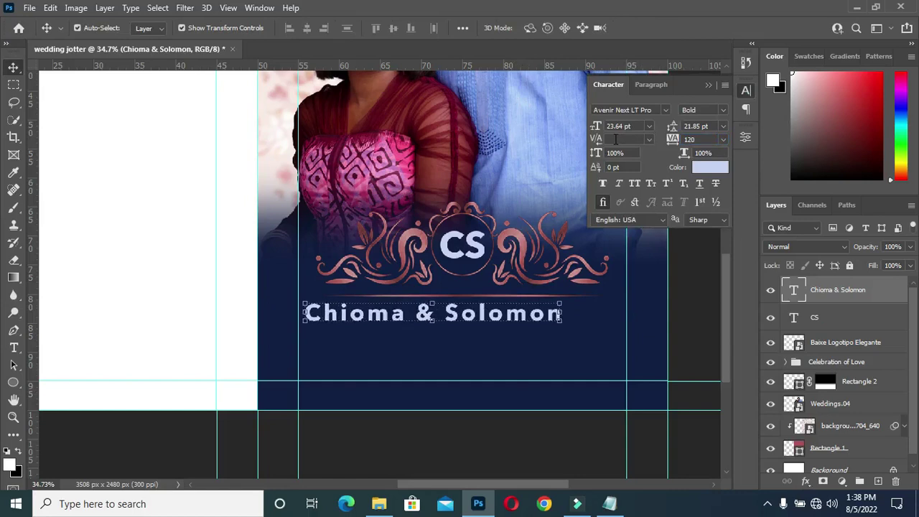
Step: Centre the couple's names horizontally on the front cover by aligning them to a temporary marquee selection spanning the cover's width
left_click(707, 87)
left_click_drag(507, 324, 538, 324)
left_click(13, 84)
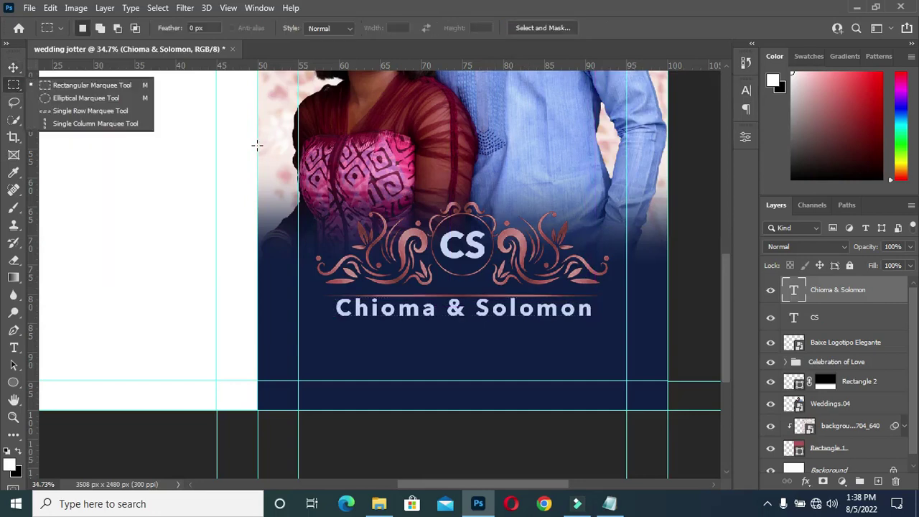
left_click_drag(256, 146, 668, 195)
key("ctrl+d")
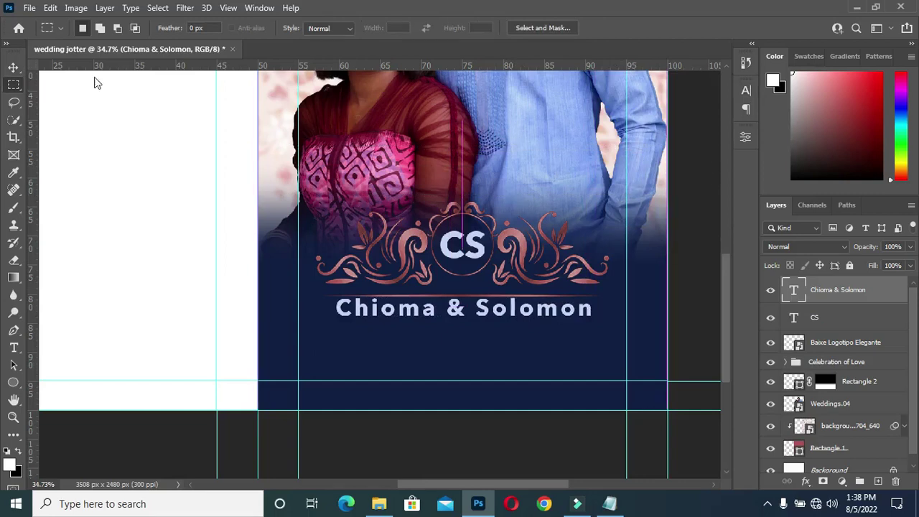
key("ctrl+z")
key("v")
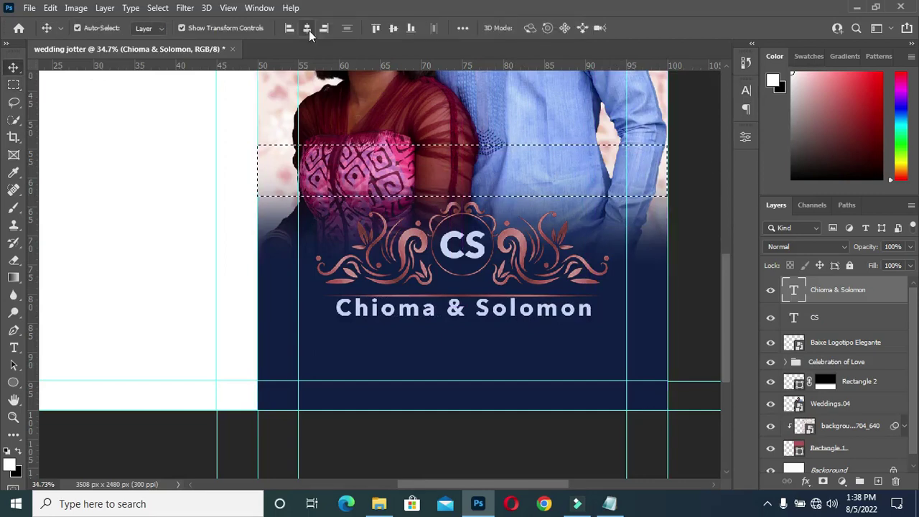
left_click(309, 30)
key("ctrl")
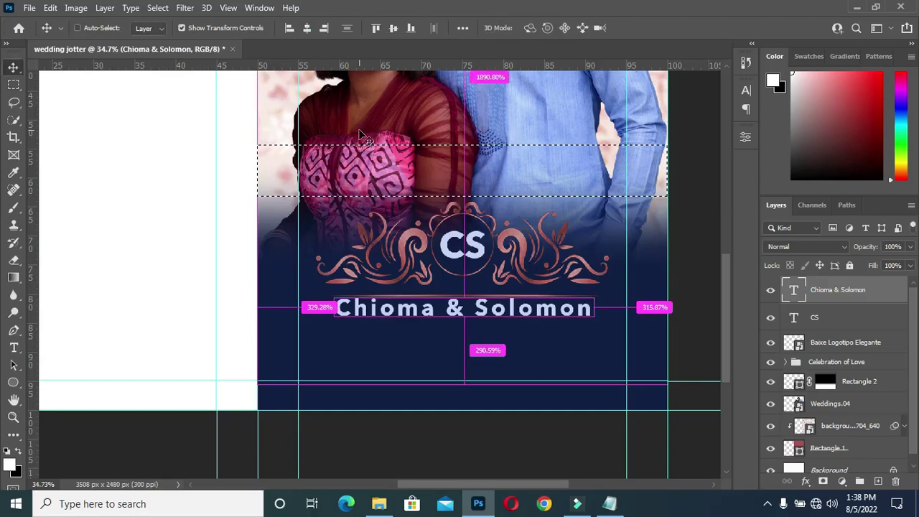
key("ctrl+d")
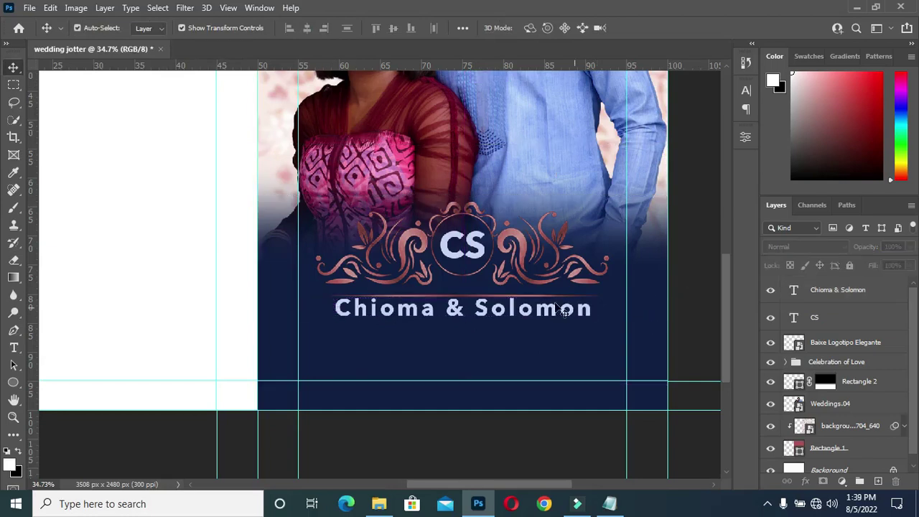
Step: Select the couple's names text, copy the colour code 88a7f1 from the wedding notes in Notepad, and return to Photoshop
scroll(563, 310, "up", 1)
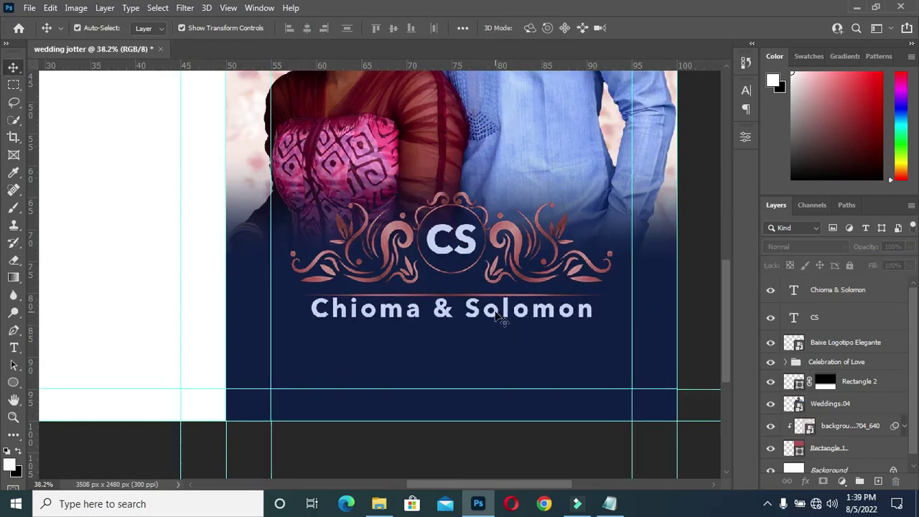
left_click(495, 314)
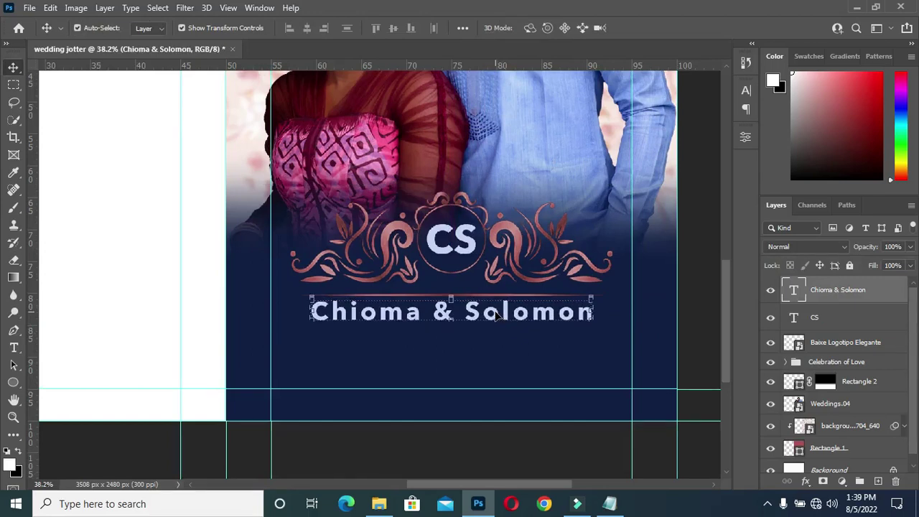
left_click(609, 508)
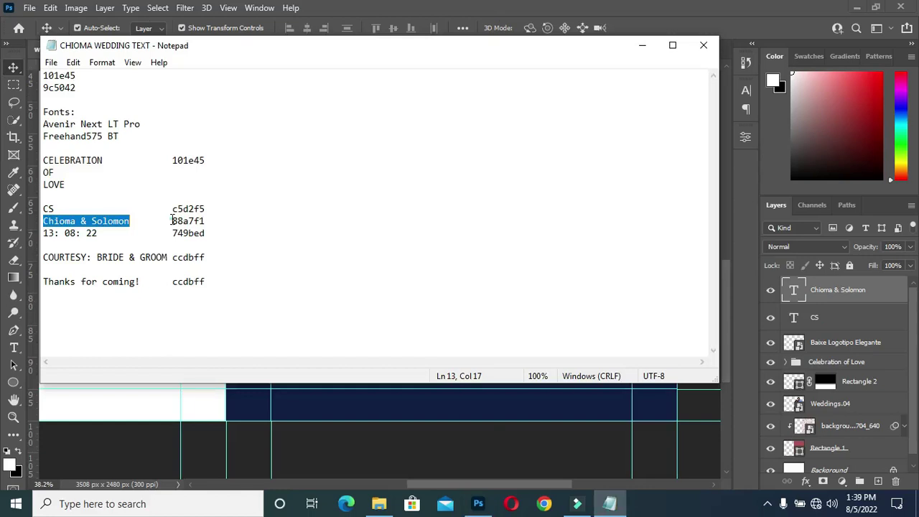
left_click_drag(171, 221, 240, 224)
key("ctrl+c")
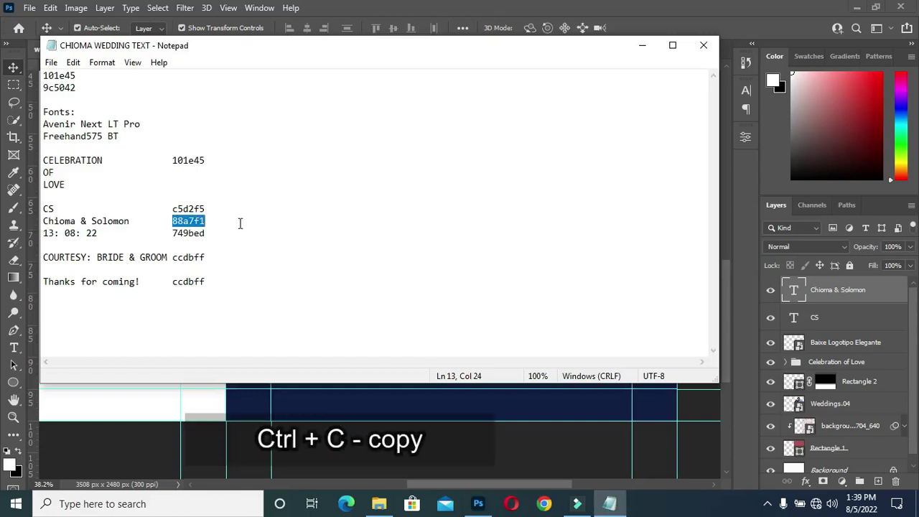
left_click(643, 46)
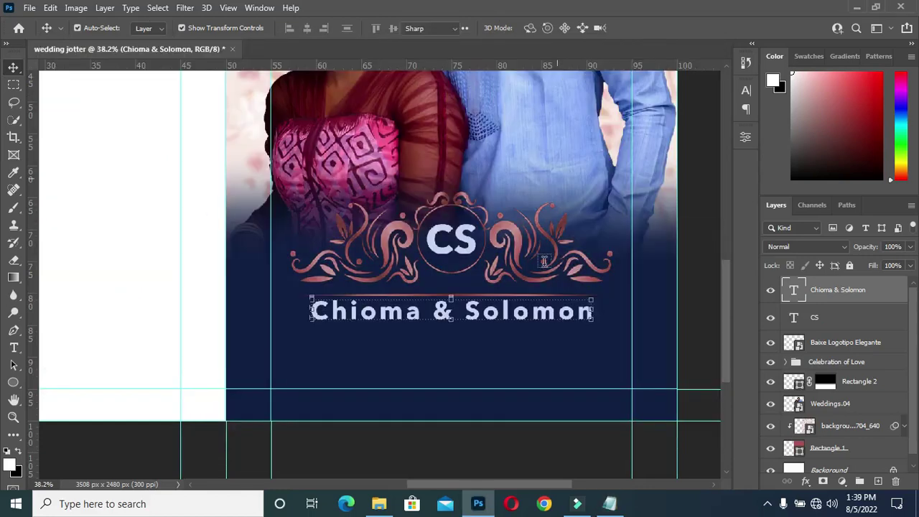
Step: Set the text colour of the couple's names to 88a7f1
key("t")
left_click(538, 28)
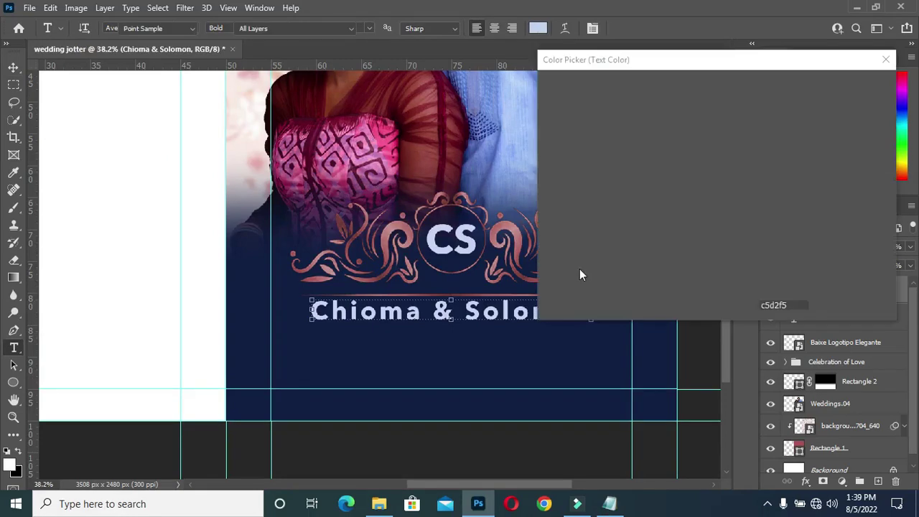
key("ctrl+v")
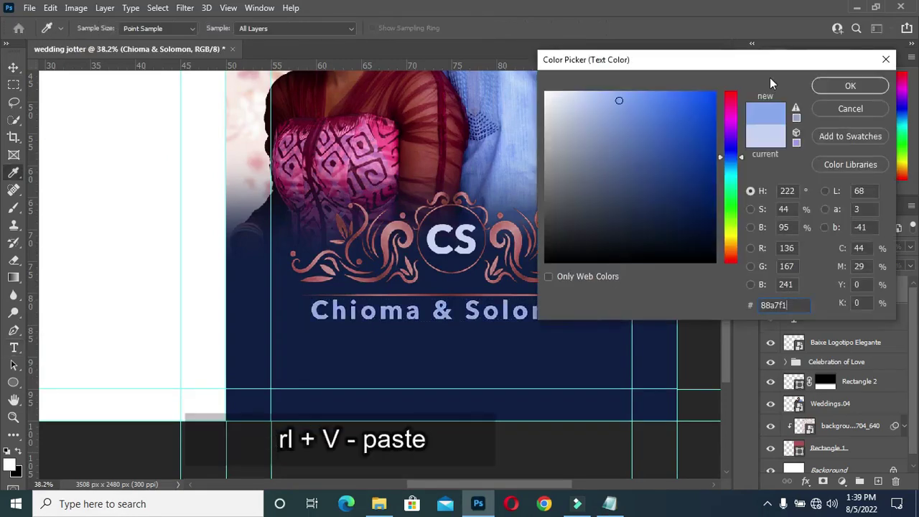
key("Return")
Step: Duplicate the couple's names text and place the copy directly below the original
key("v")
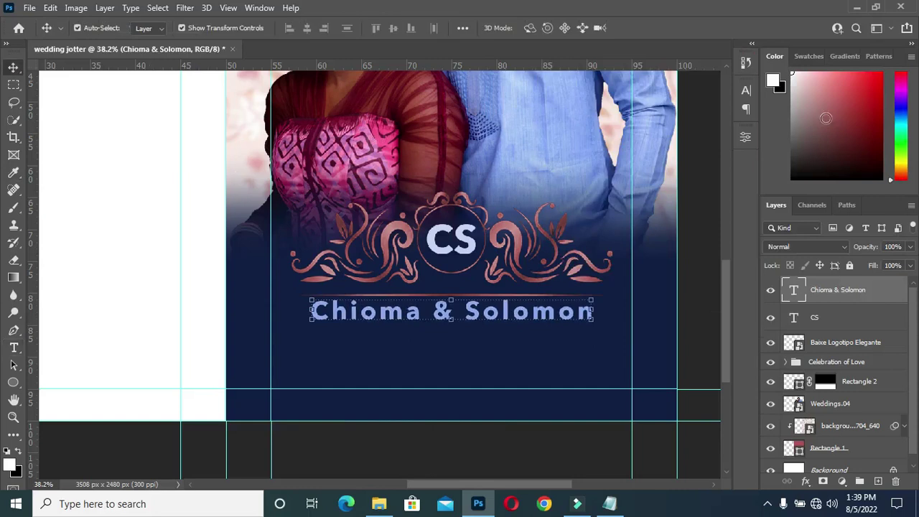
key("ctrl+j")
left_click_drag(533, 319, 534, 340)
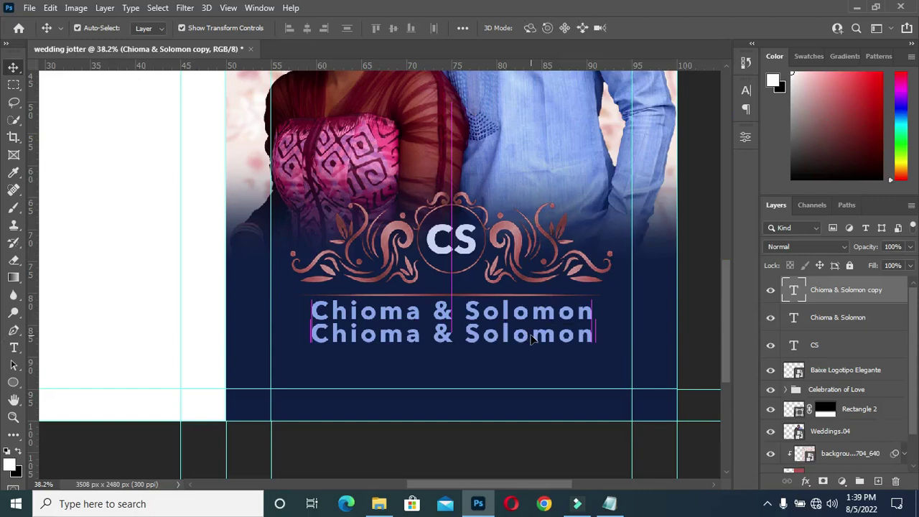
Step: Switch to Notepad, copy the date 13: 08: 22 from the wedding notes, and return to Photoshop
left_click(609, 503)
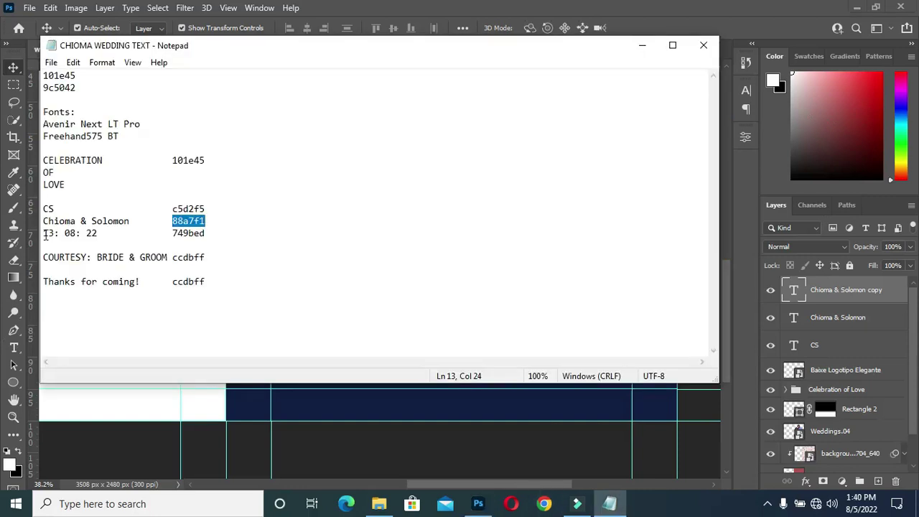
left_click_drag(44, 233, 112, 234)
key("ctrl+c")
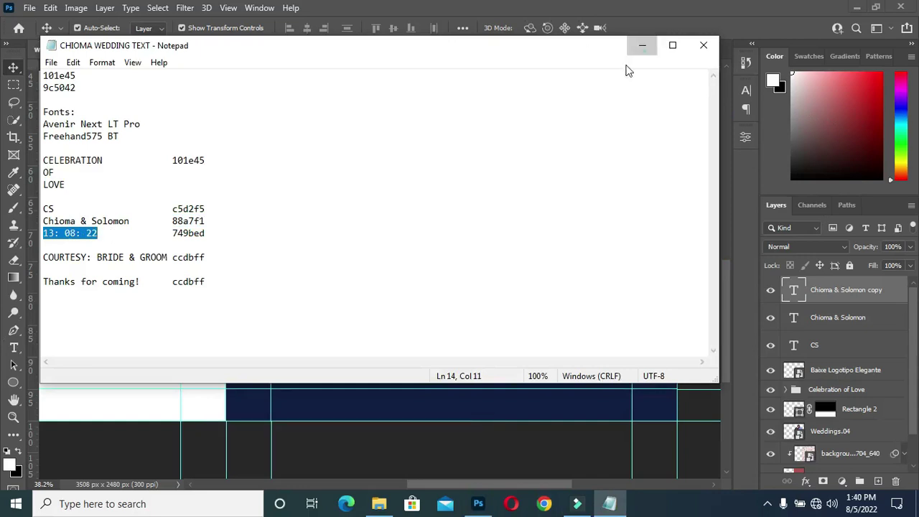
left_click(641, 48)
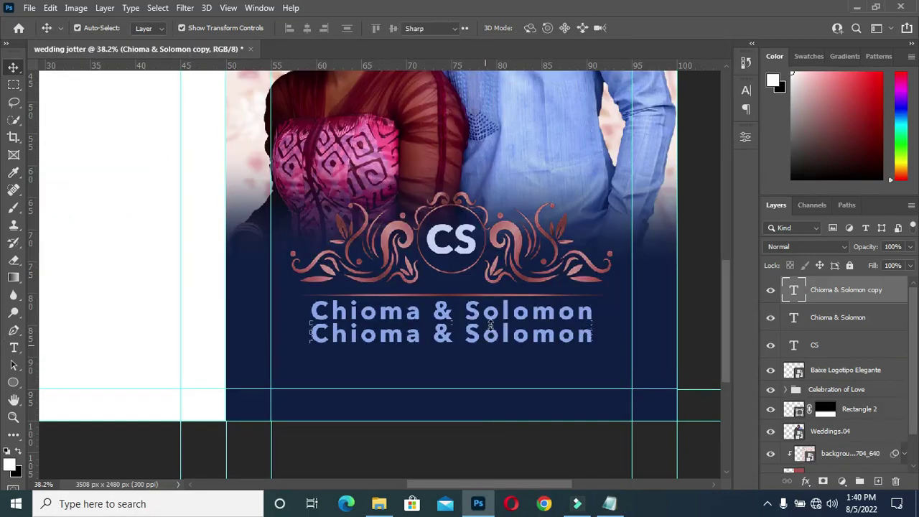
Step: Replace the wording of the lower copy of the names with the date 13: 08: 22
key("t")
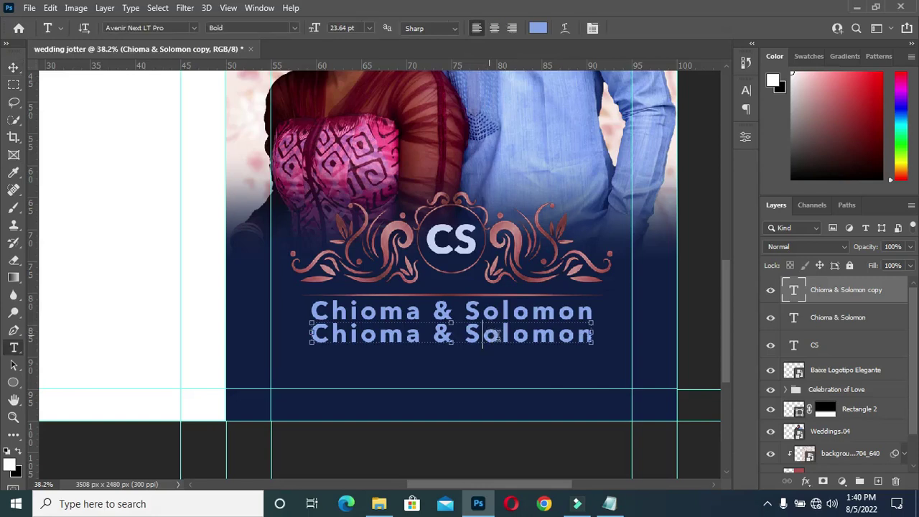
left_click(500, 336)
key("ctrl+a")
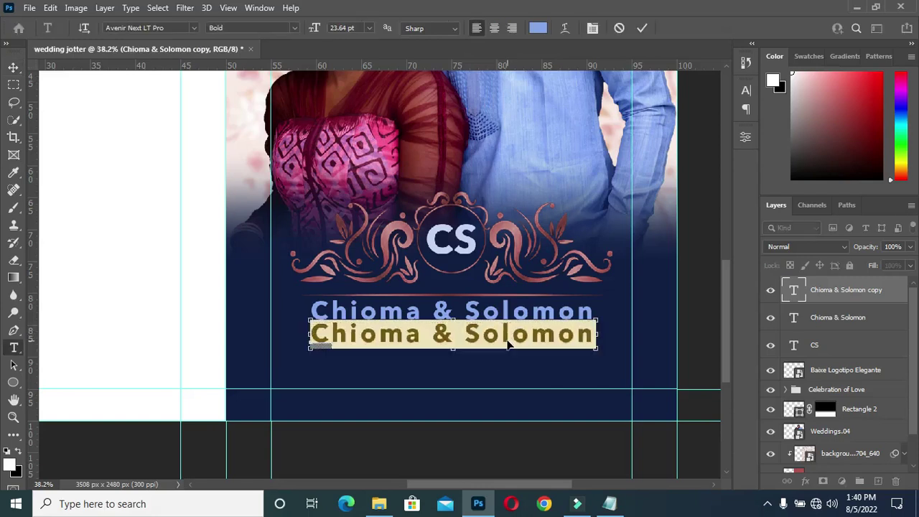
key("ctrl+v")
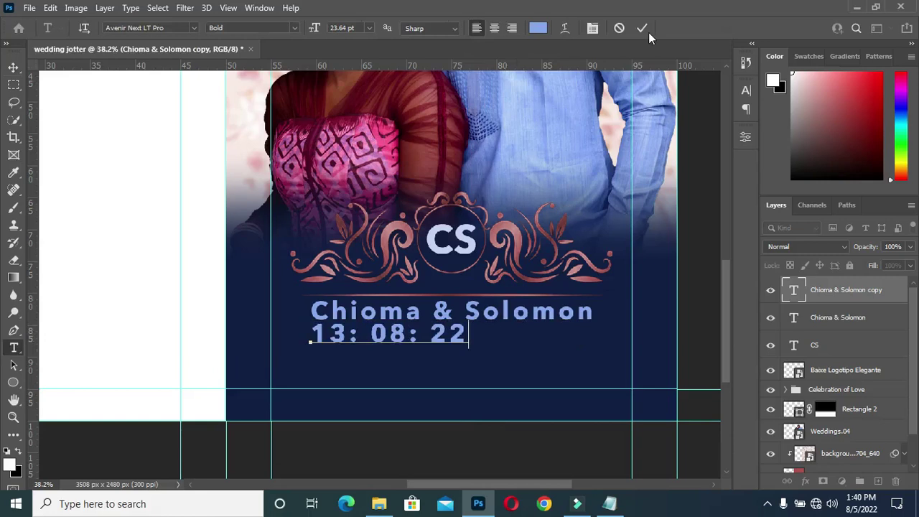
left_click(642, 28)
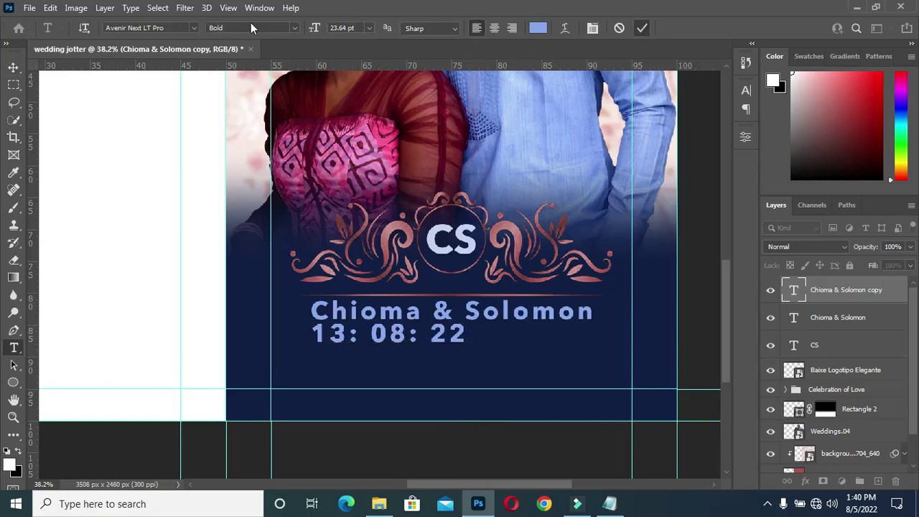
Step: Change the date text's font style to Regular and set its tracking to 800
left_click(294, 28)
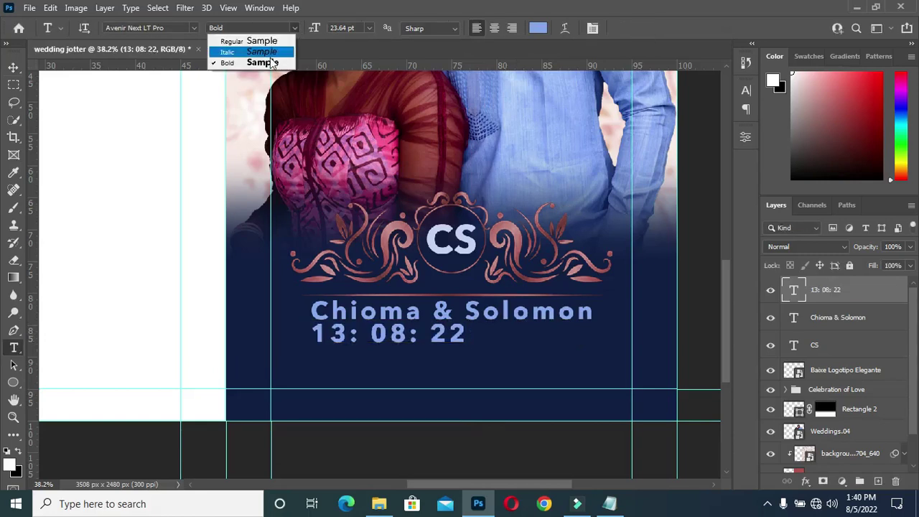
left_click(264, 41)
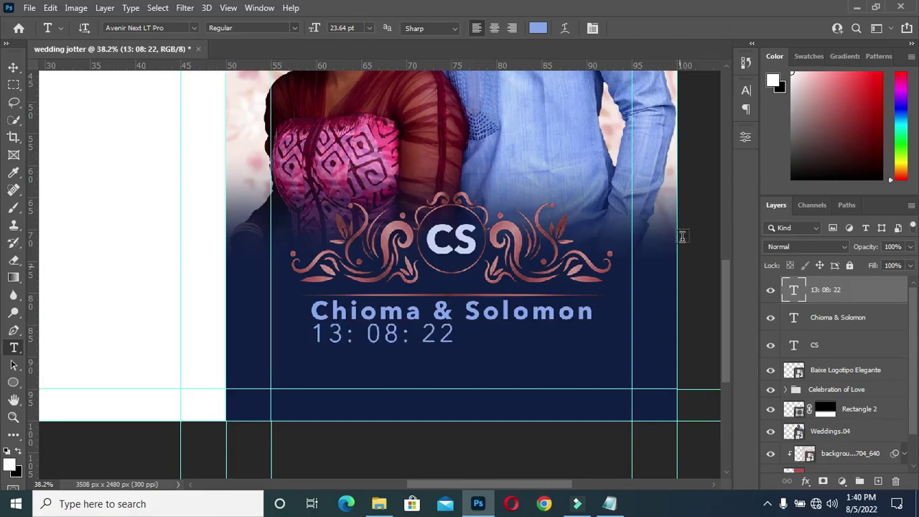
left_click(747, 88)
left_click(692, 138)
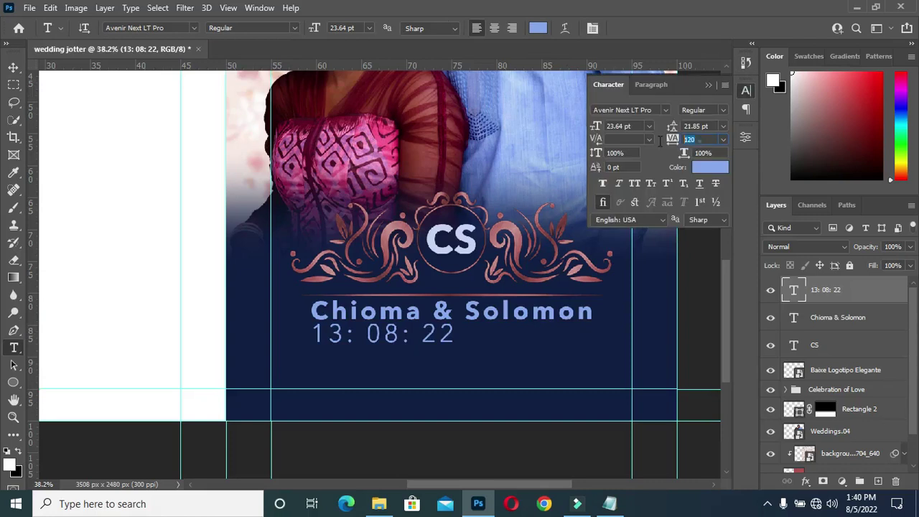
type("800")
key("Return")
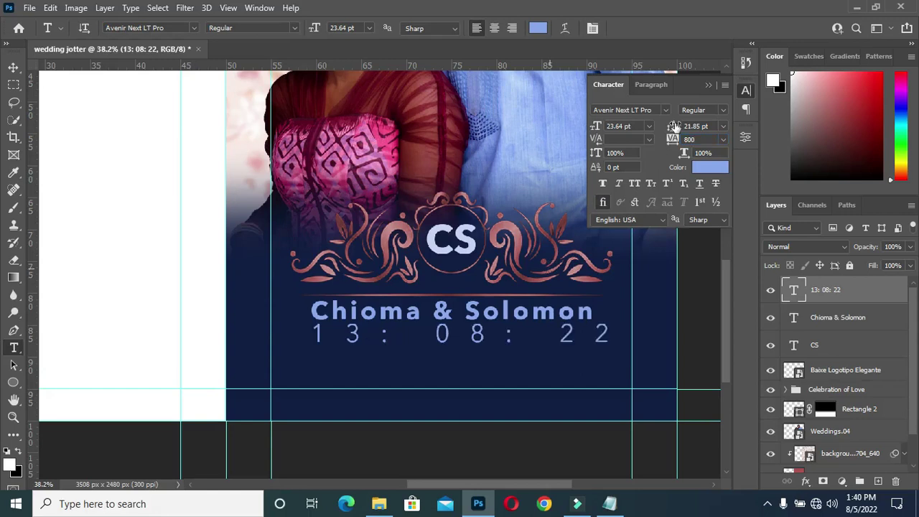
left_click(707, 85)
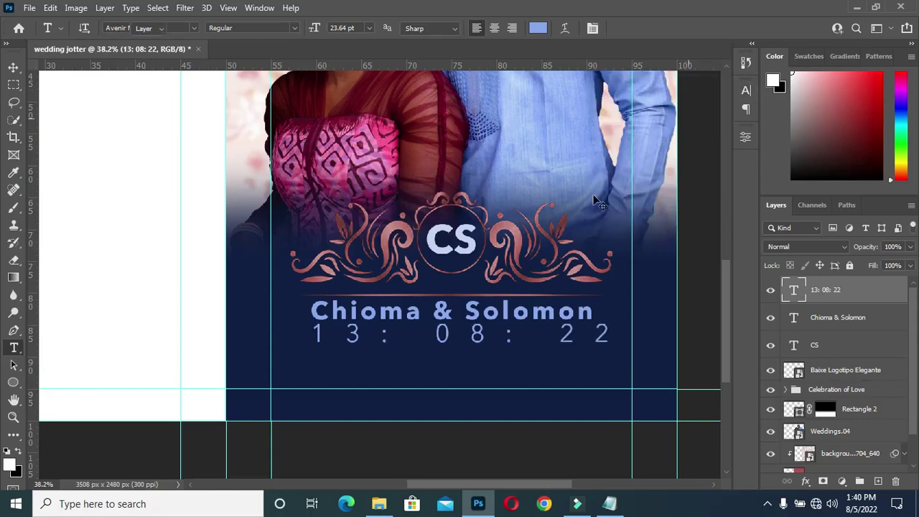
Step: Switch to Notepad and copy the date's colour code 749bed from the wedding notes
key("v")
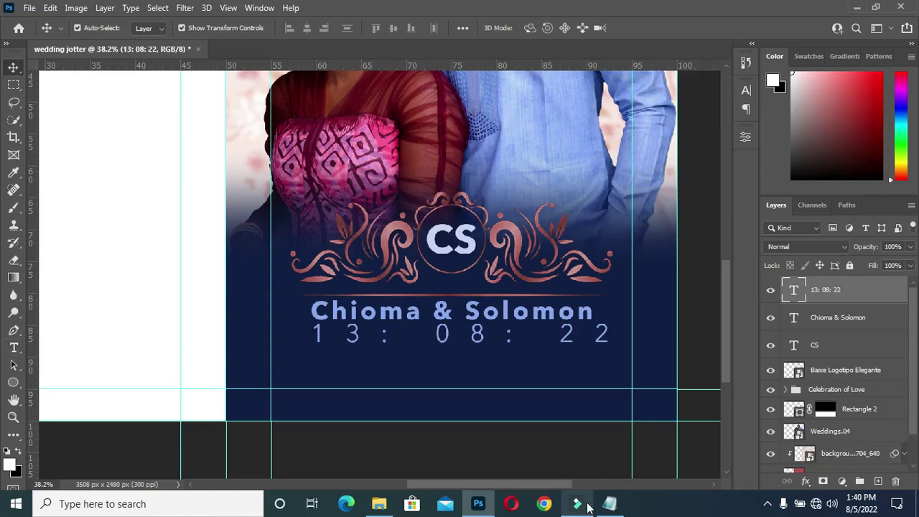
left_click(608, 503)
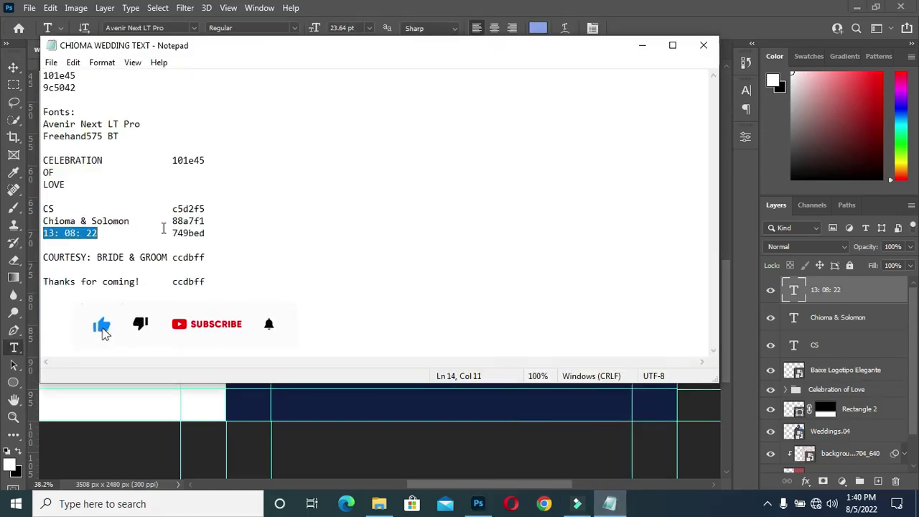
left_click_drag(173, 232, 215, 233)
key("ctrl+c")
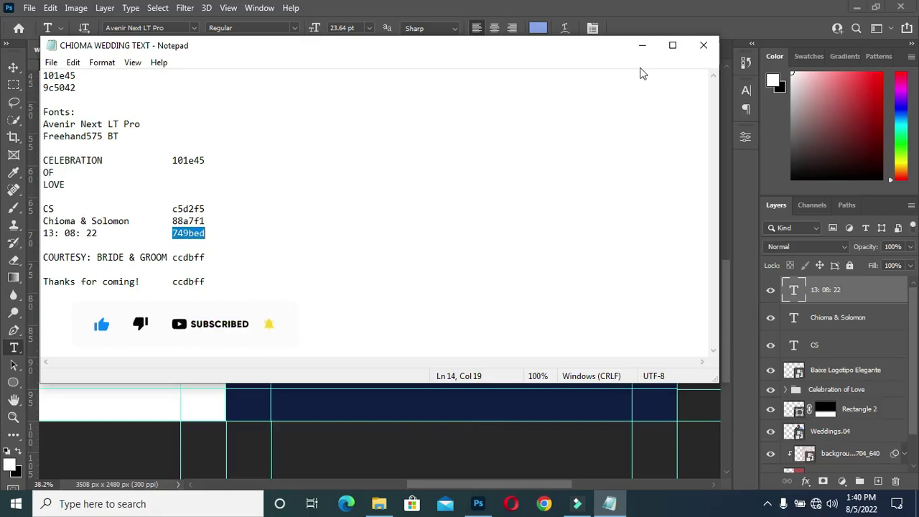
Step: Return to Photoshop and set the date text's colour to 749bed
left_click(538, 29)
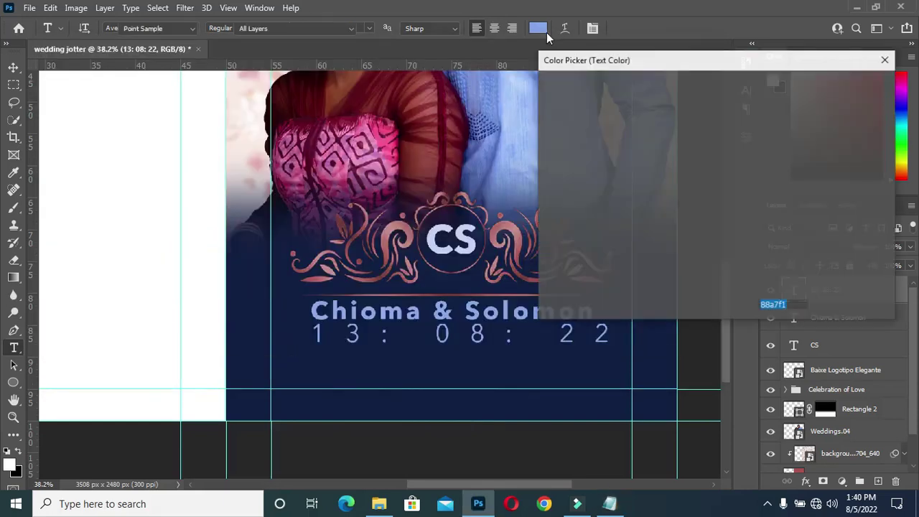
key("ctrl+v")
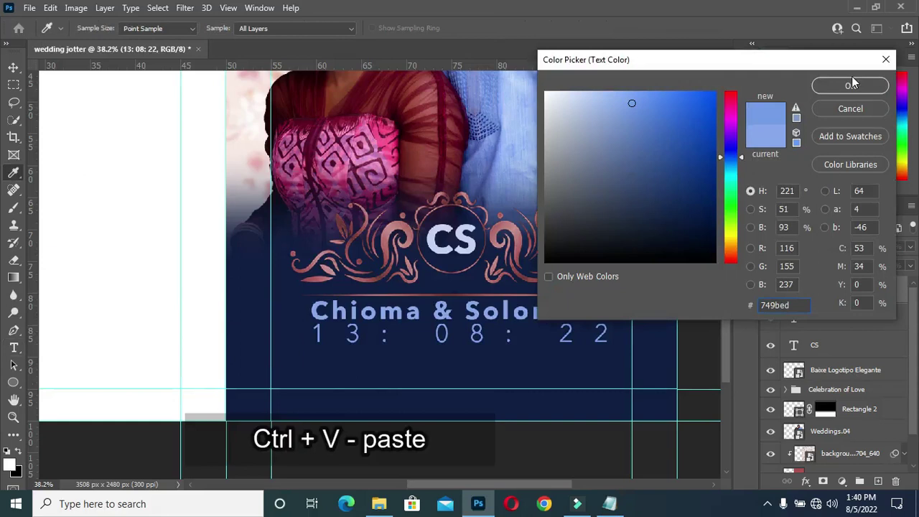
left_click(851, 85)
Step: Scale the date text down so it is narrower than the couple's names and position it just beneath them
left_click(11, 68)
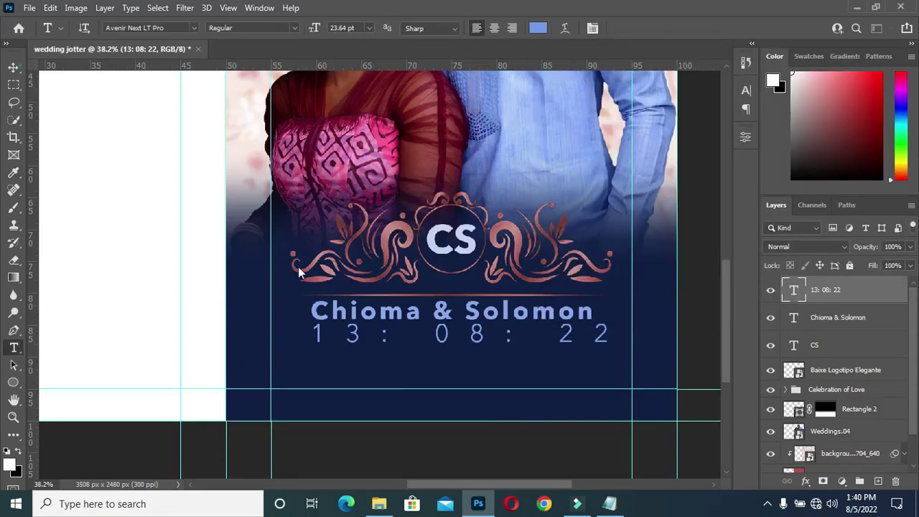
left_click(574, 346)
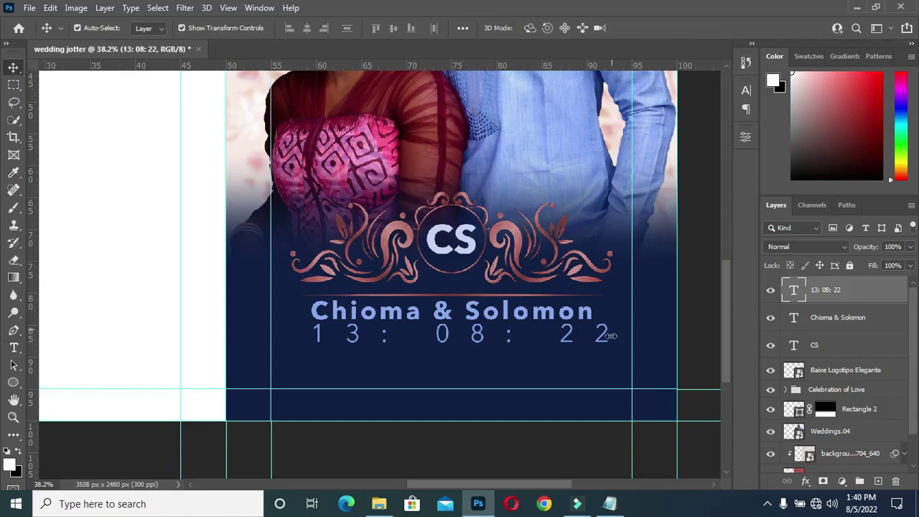
key("ctrl+t")
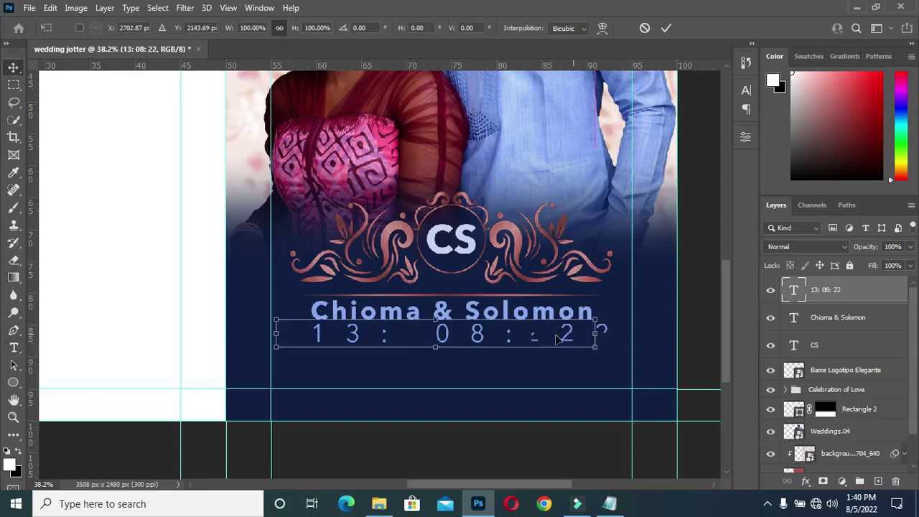
left_click_drag(596, 329, 541, 328)
left_click_drag(256, 332, 354, 348)
left_click_drag(474, 341, 460, 354)
left_click(666, 27)
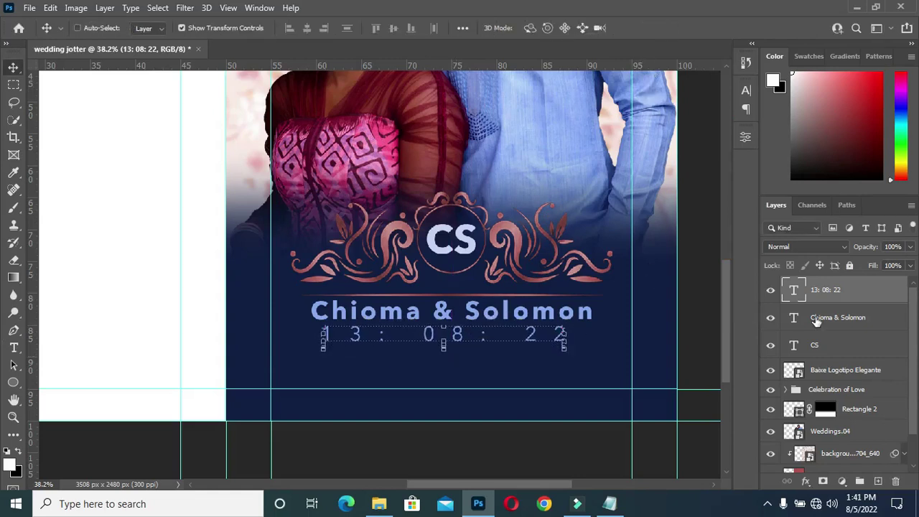
Step: Align the date text horizontally centred with the couple's names and nudge the date slightly downward
left_click(837, 317, "ctrl")
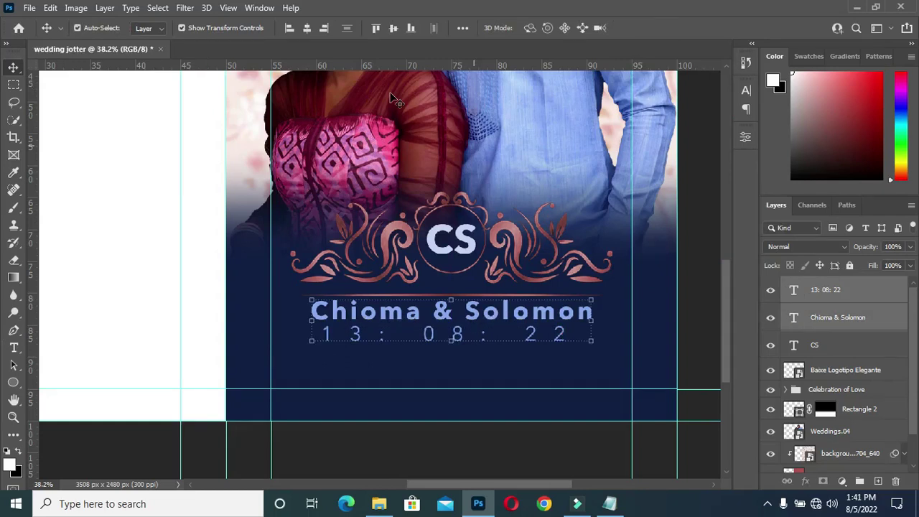
left_click(308, 30)
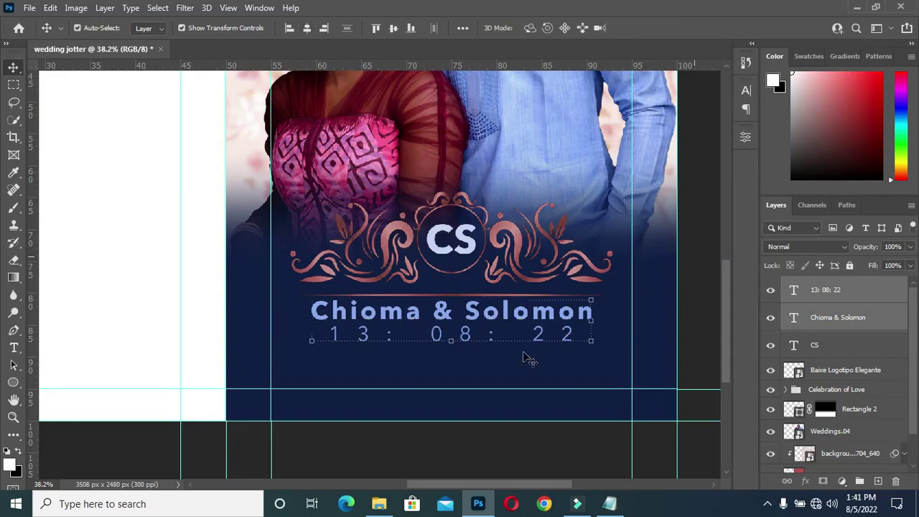
left_click(688, 329, "ctrl")
scroll(478, 350, "down", 1)
scroll(473, 343, "up", 1)
left_click(471, 340)
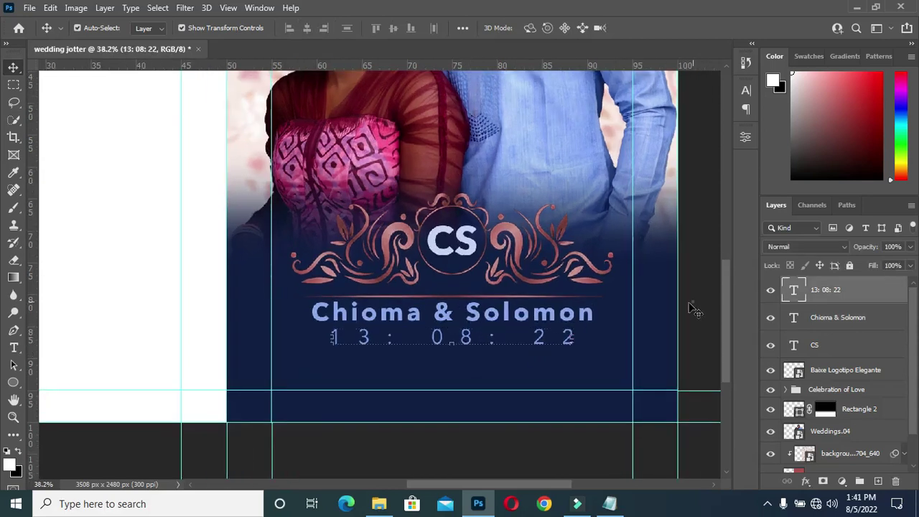
Step: Place the small rose-gold ornament image from File Explorer into the cover and scale it to sit centred beneath the date
key("alt+Tab")
left_click(642, 45)
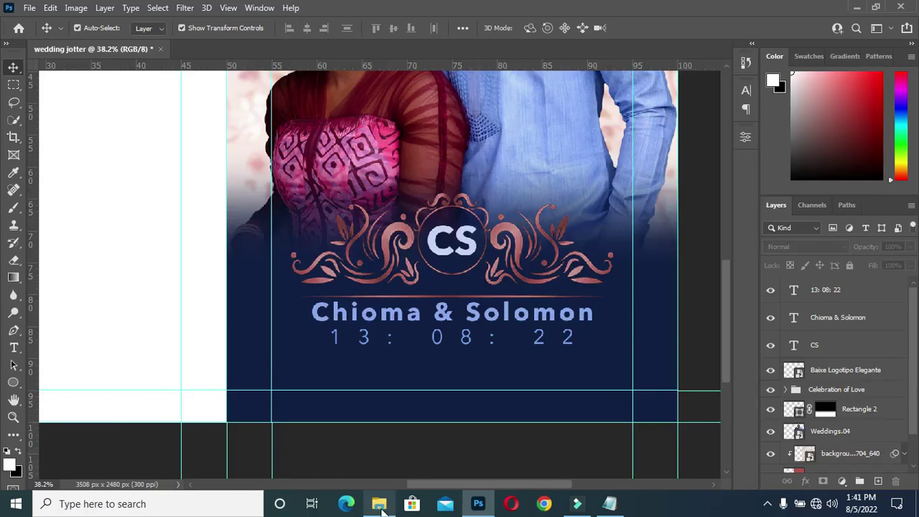
left_click(379, 503)
left_click_drag(853, 152, 515, 440)
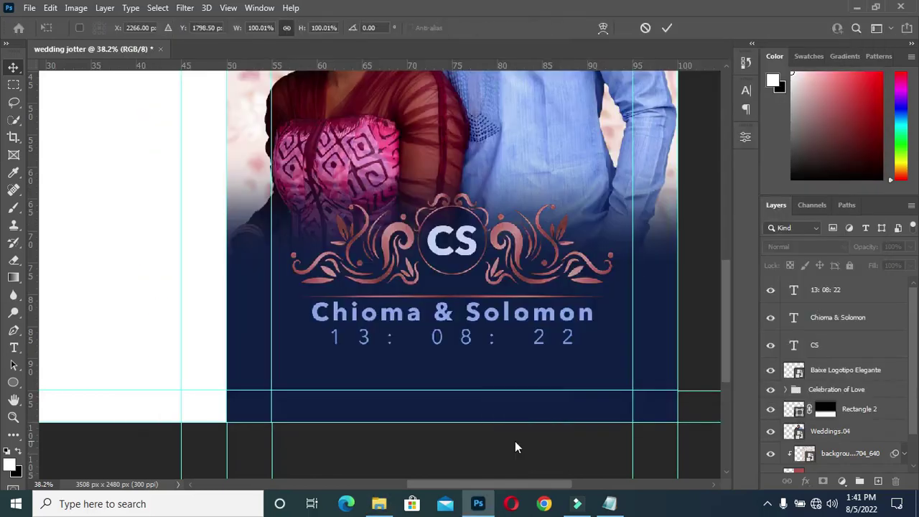
left_click_drag(357, 169, 453, 389)
key("Return")
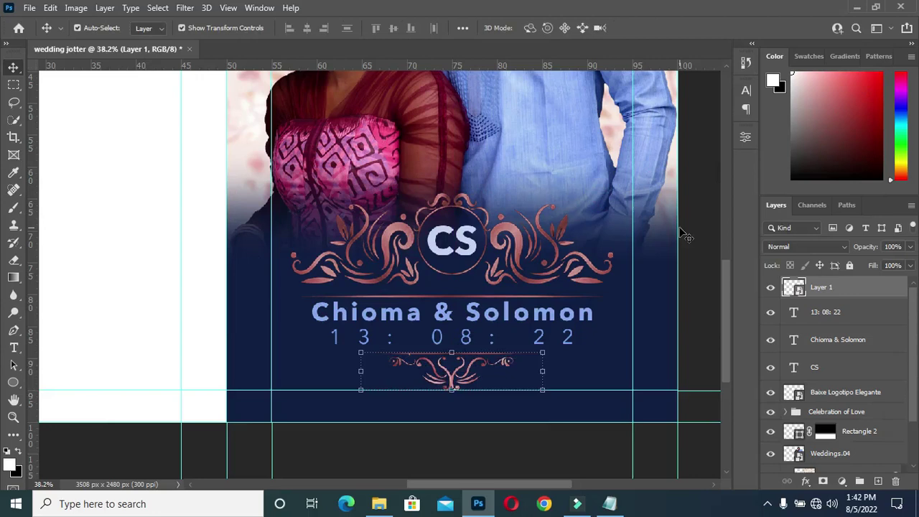
Step: Stretch the masked navy rectangle on the front cover slightly upward, keeping its bottom edge on the page edge
left_click(691, 271)
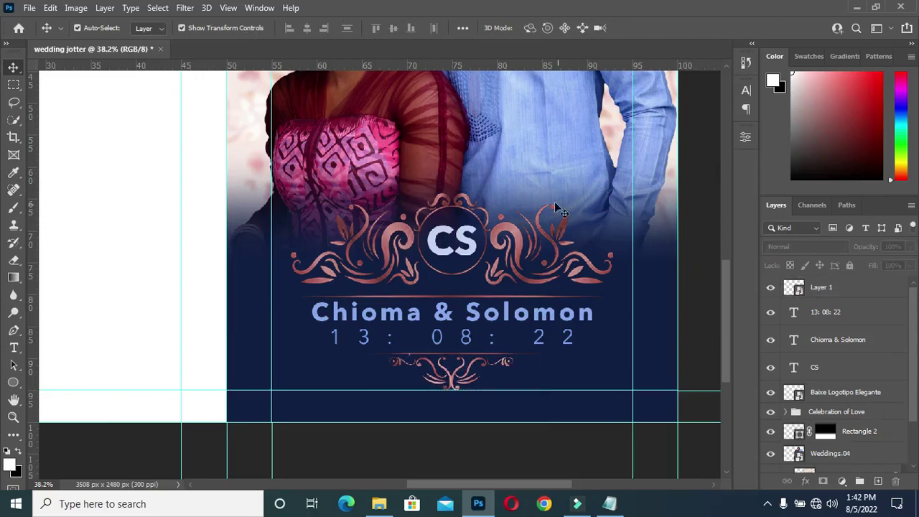
scroll(558, 209, "down", 5)
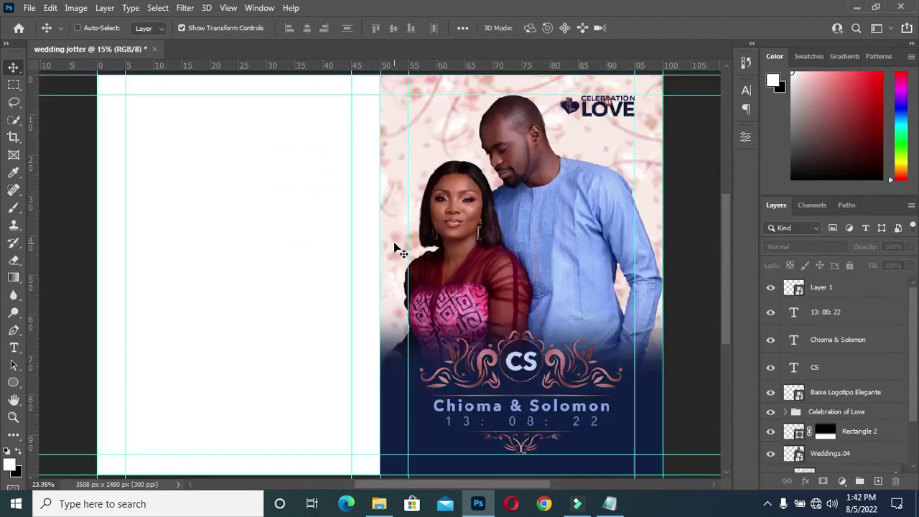
scroll(728, 309, "down", 2)
left_click(654, 369)
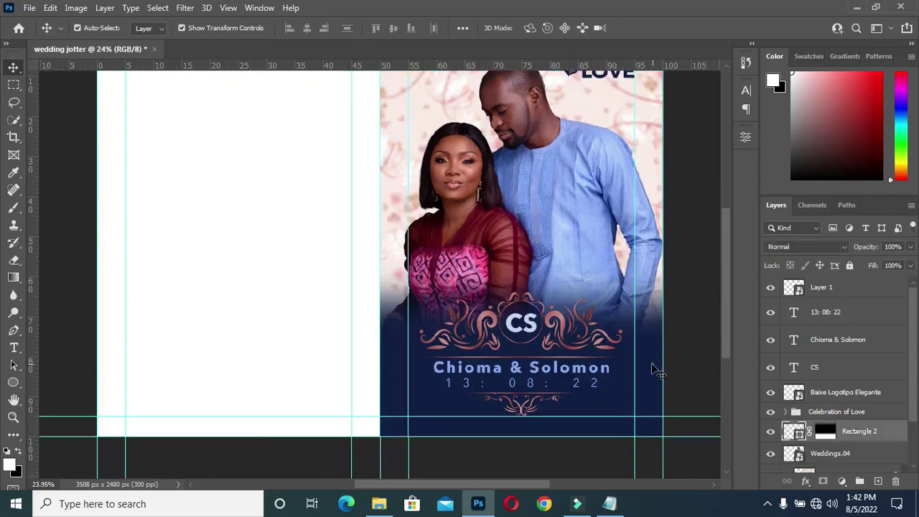
left_click_drag(521, 244, 522, 228)
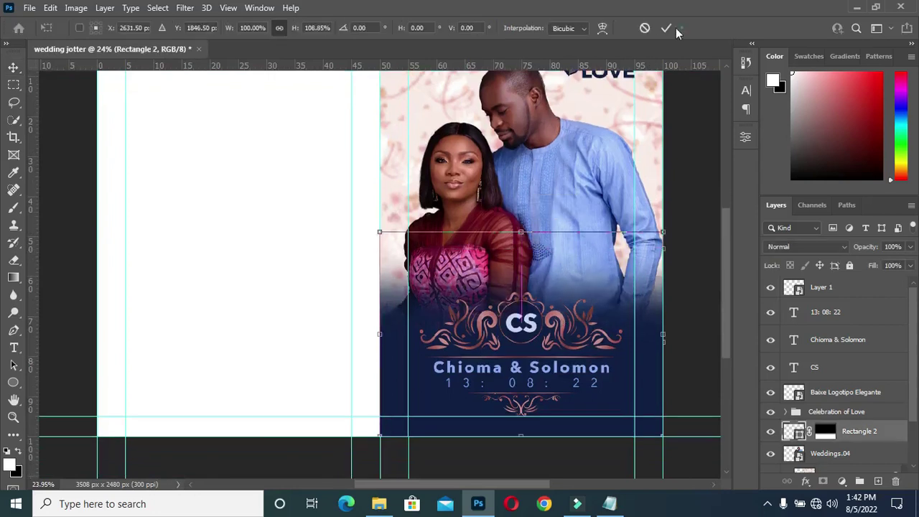
left_click(697, 181)
Step: Switch to Notepad and copy the line COURTESY: BRIDE & GROOM from the wedding notes
scroll(724, 313, "down", 3)
left_click_drag(724, 314, 724, 326)
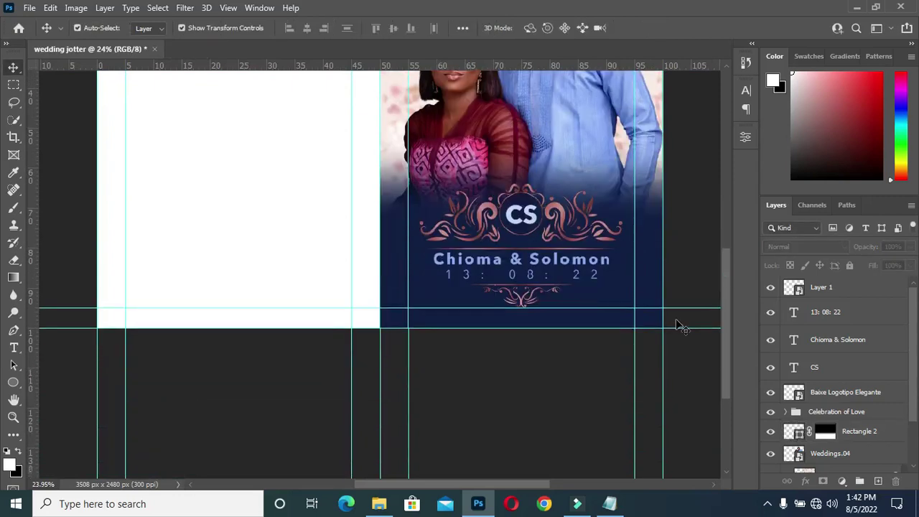
scroll(578, 309, "up", 6)
left_click(609, 505)
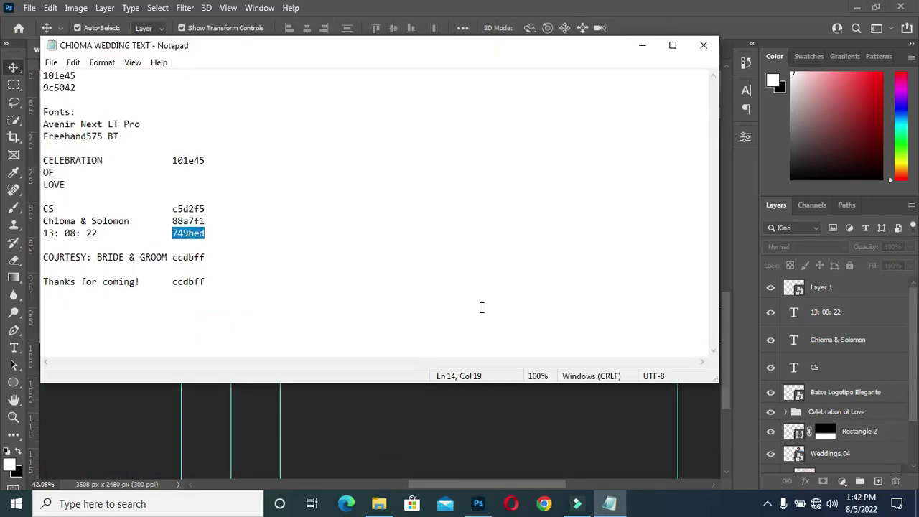
left_click_drag(149, 262, 167, 258)
key("ctrl+c")
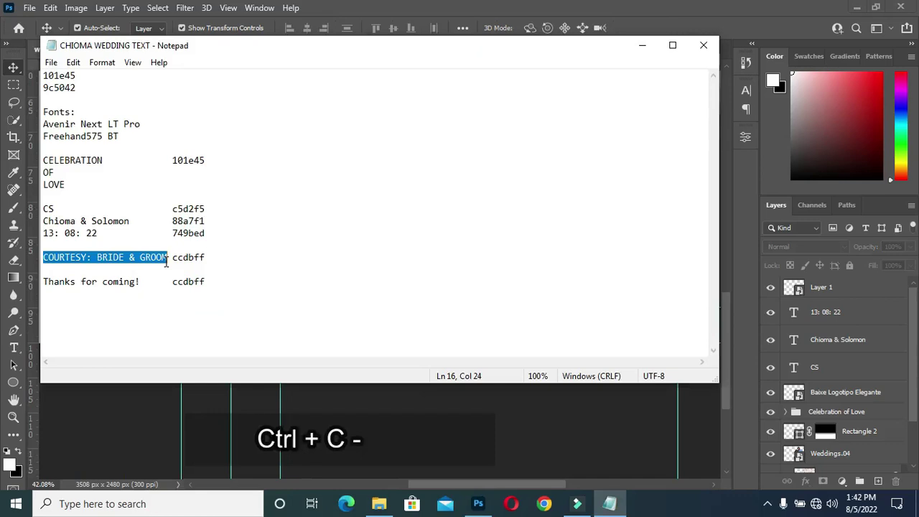
Step: Return to Photoshop and add a new text layer reading COURTESY: BRIDE & GROOM below the date
left_click(642, 45)
key("t")
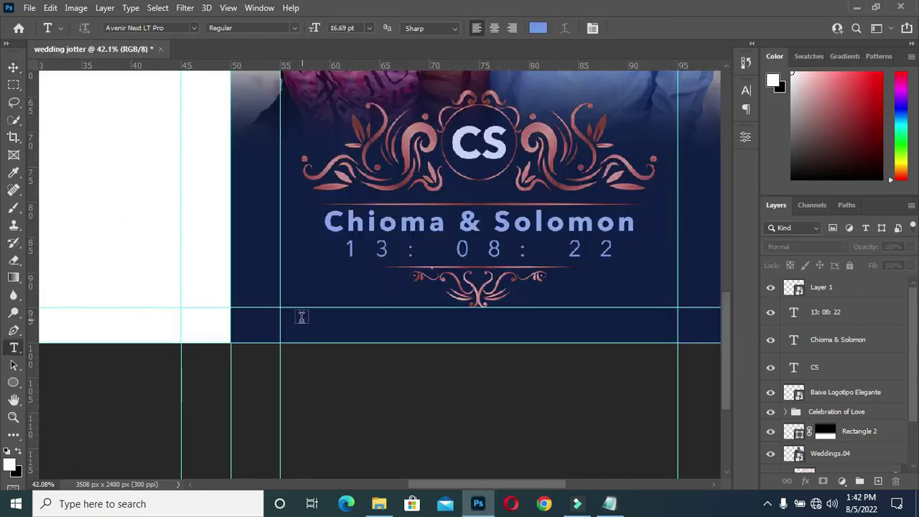
left_click(296, 288)
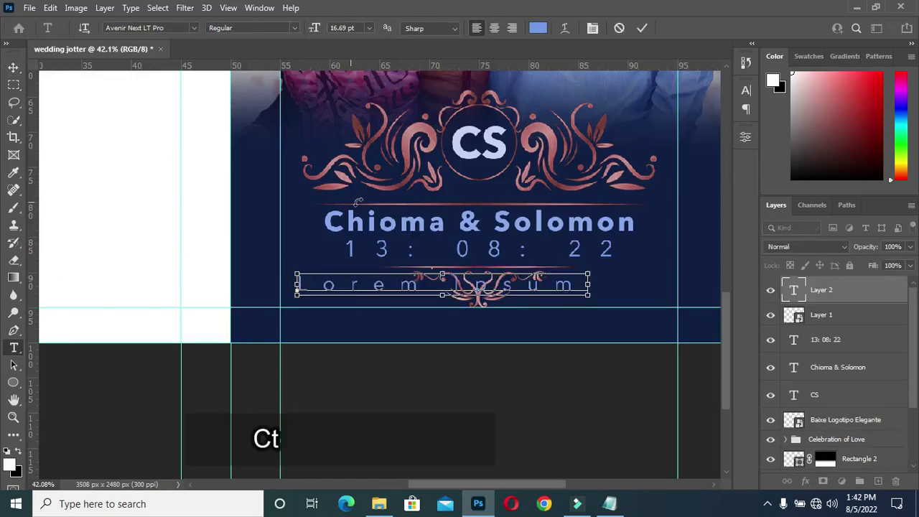
key("ctrl+v")
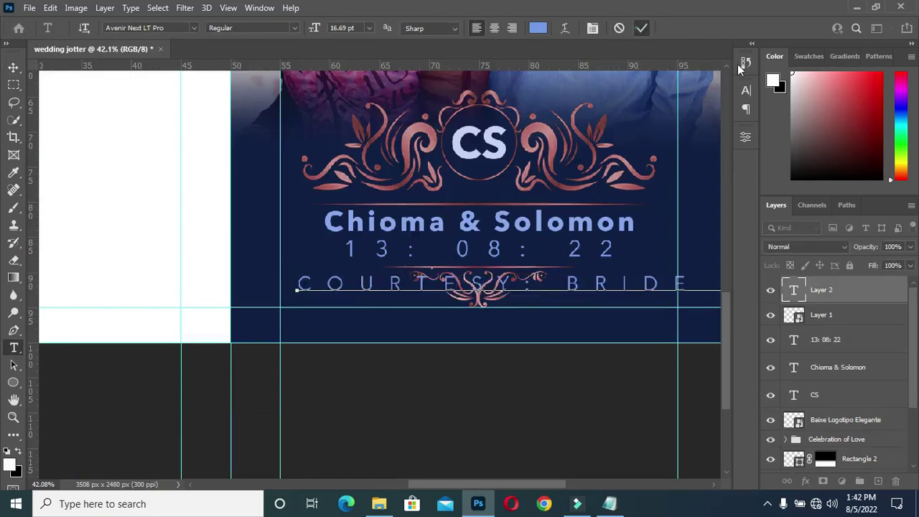
key("ctrl+Return")
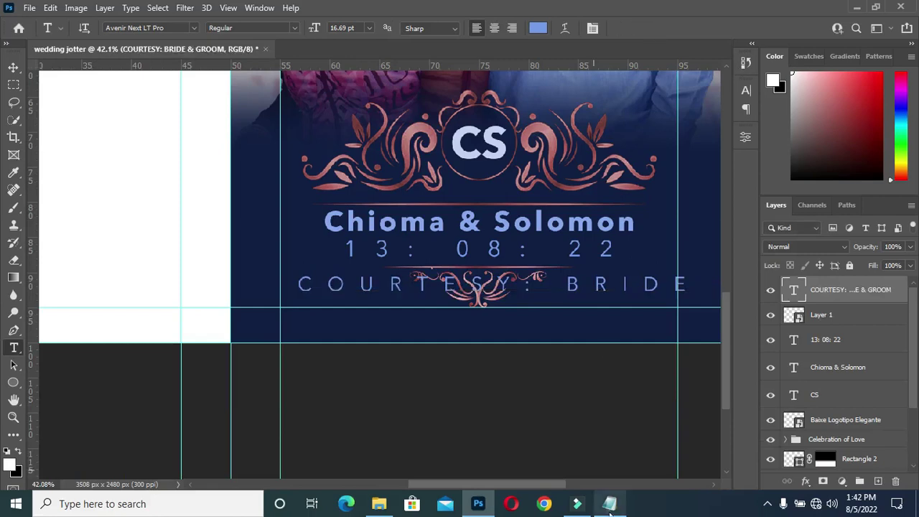
Step: Switch to Notepad and copy the courtesy line's colour code ccdbff from the wedding notes
left_click(609, 505)
key("Right")
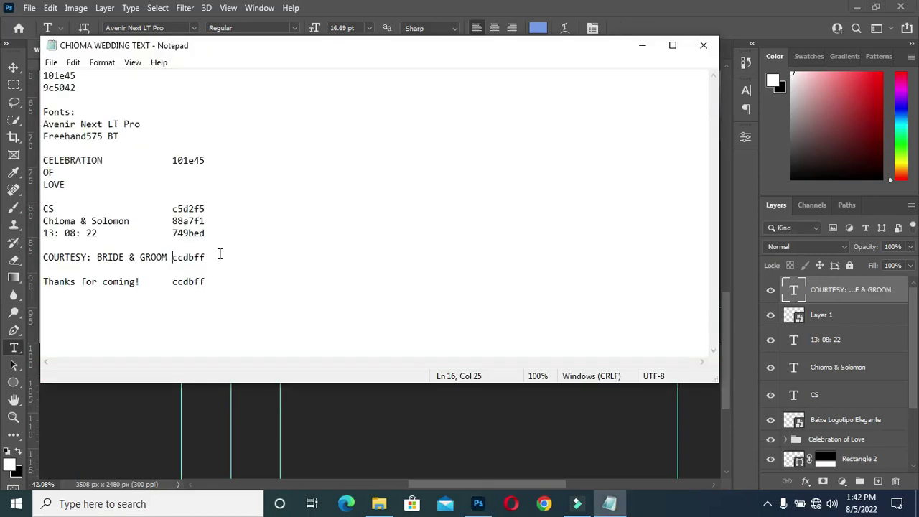
key("shift+End")
key("ctrl+c")
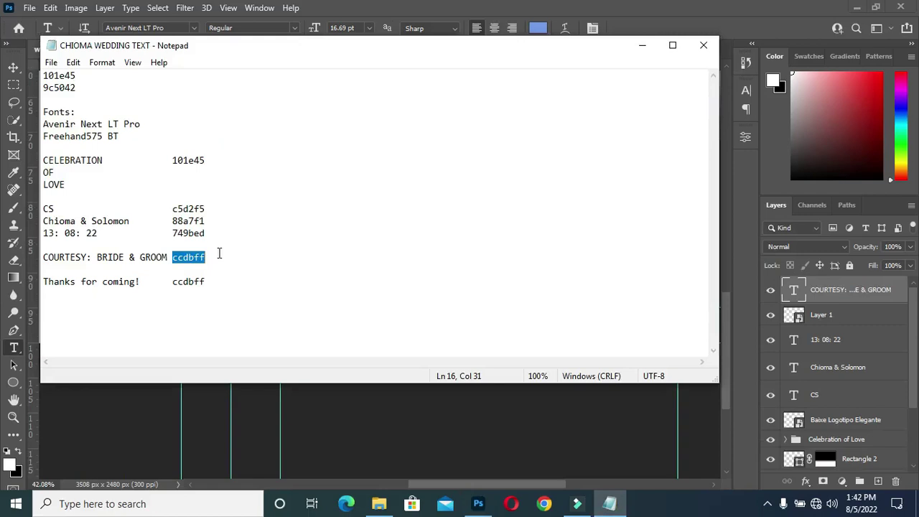
Step: Return to Photoshop and set the courtesy text's colour to ccdbff
left_click(641, 47)
left_click(538, 29)
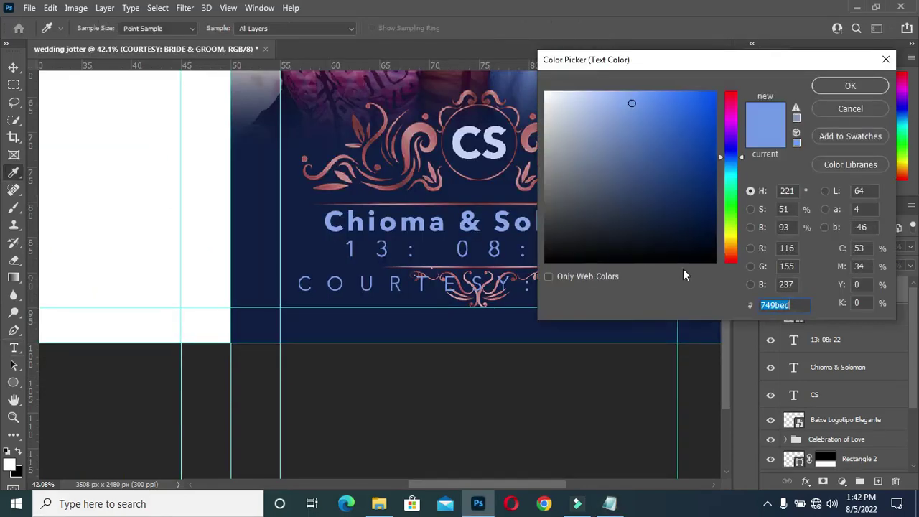
key("ctrl+v")
left_click(862, 84)
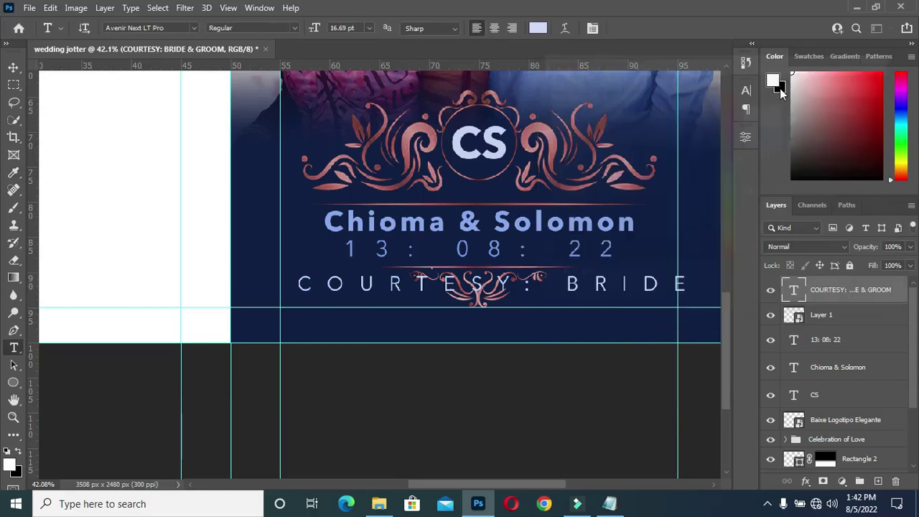
Step: Set the courtesy text's tracking to 0
left_click(746, 90)
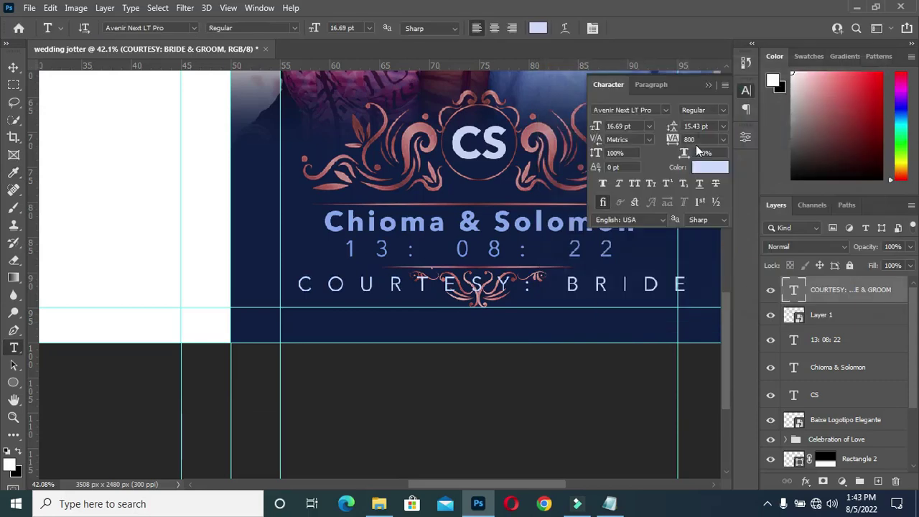
left_click(691, 139)
type("0")
left_click(708, 86)
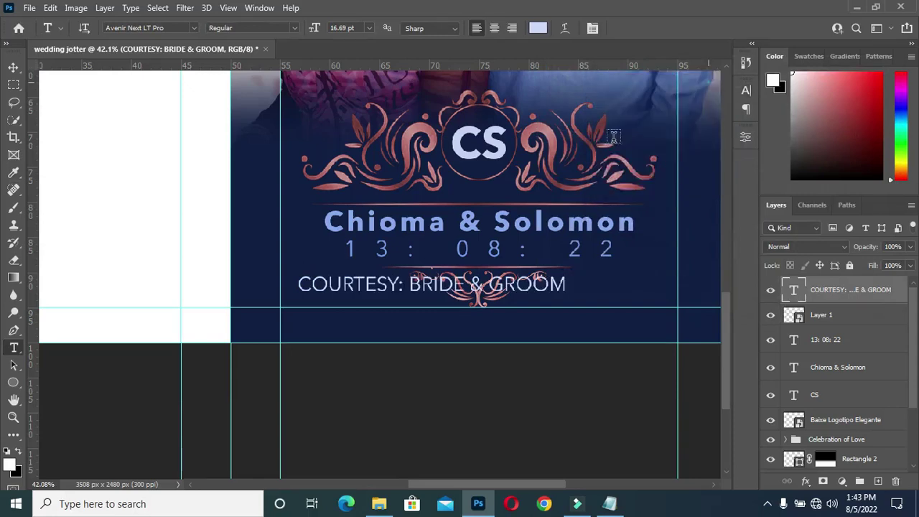
Step: Scale the courtesy text to about 63.6% and position it below the ornament at the front cover's lower-left margin guides
left_click(13, 67)
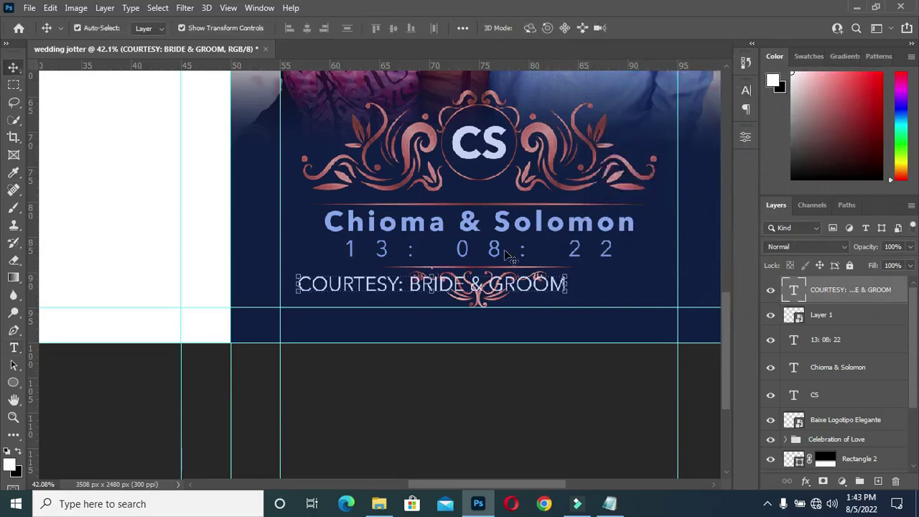
left_click_drag(571, 295, 393, 318)
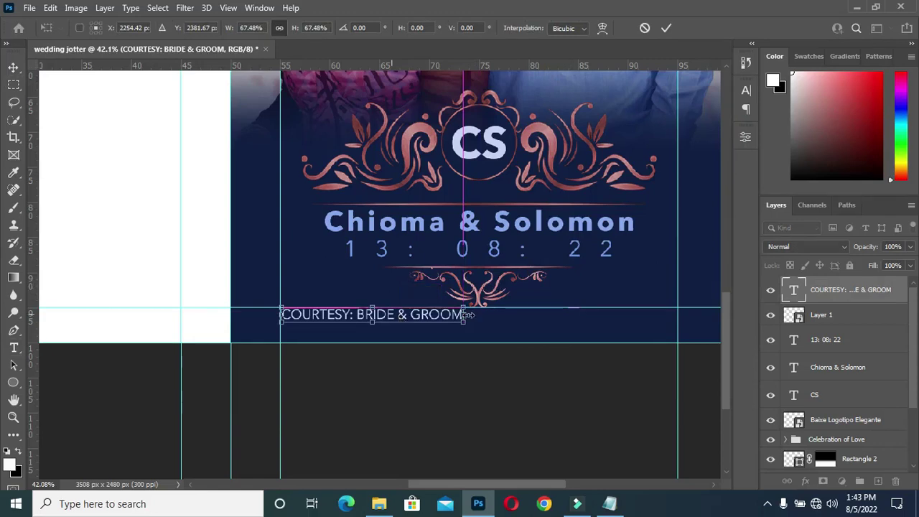
left_click_drag(462, 315, 455, 315)
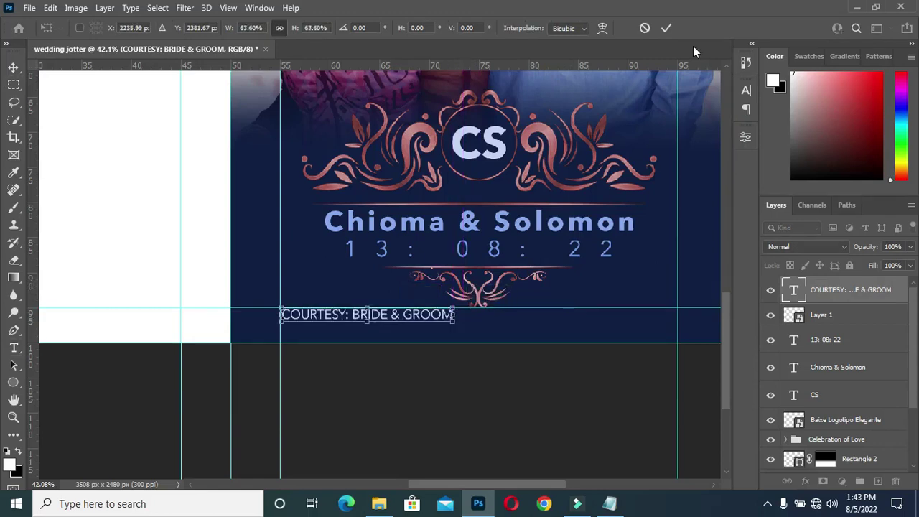
left_click(668, 28)
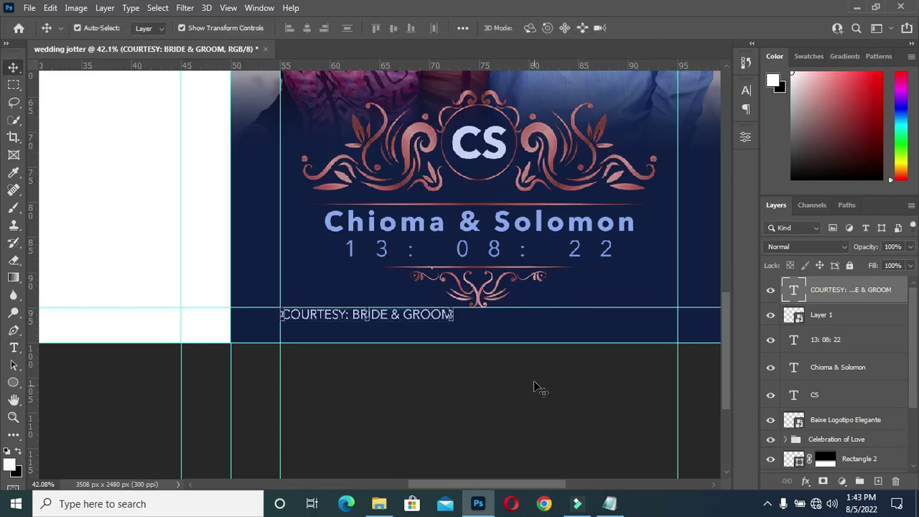
left_click(534, 384)
Step: Place the blue glow image from File Explorer into the cover, directly above the Celebration of Love group
left_click(826, 436)
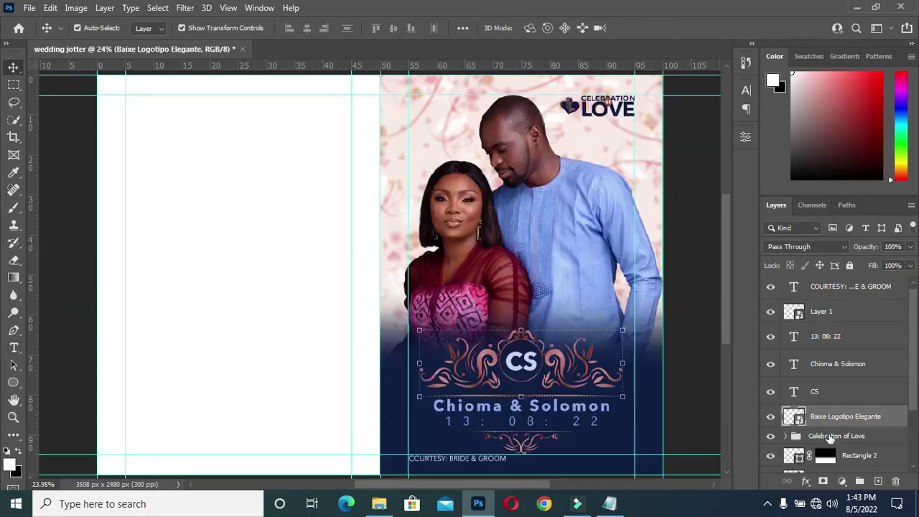
scroll(700, 435, "down", 1)
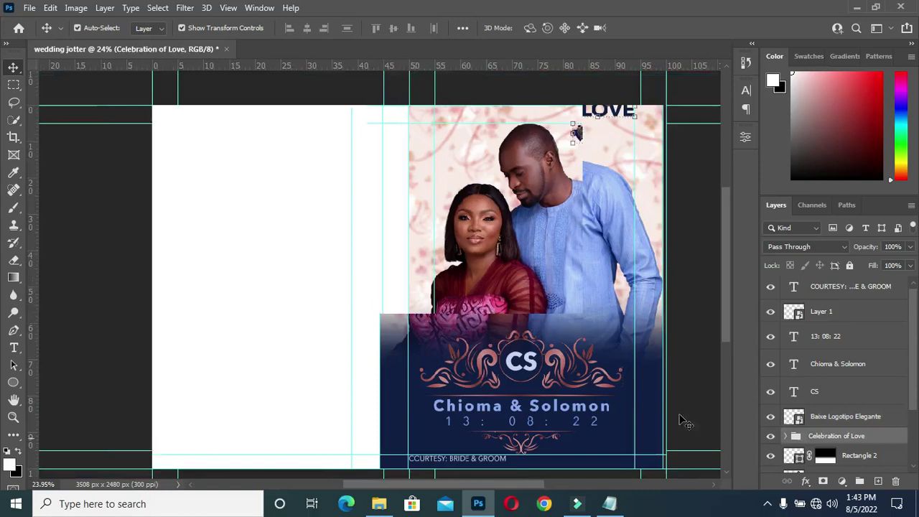
scroll(552, 435, "up", 3)
left_click(379, 503)
left_click_drag(285, 234, 535, 461)
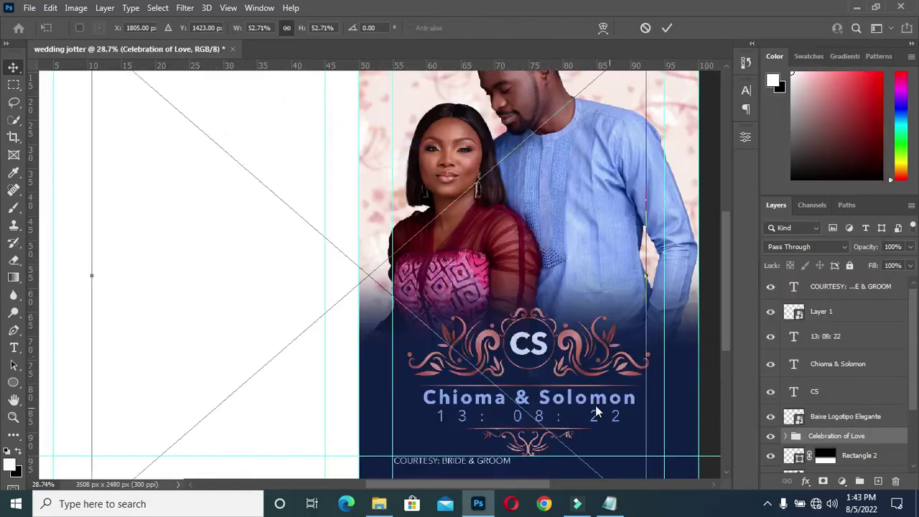
Step: Scale the blue glow to about 23.94%, position it behind the couple's names, and set its blend mode to Soft Light
scroll(315, 232, "down", 1)
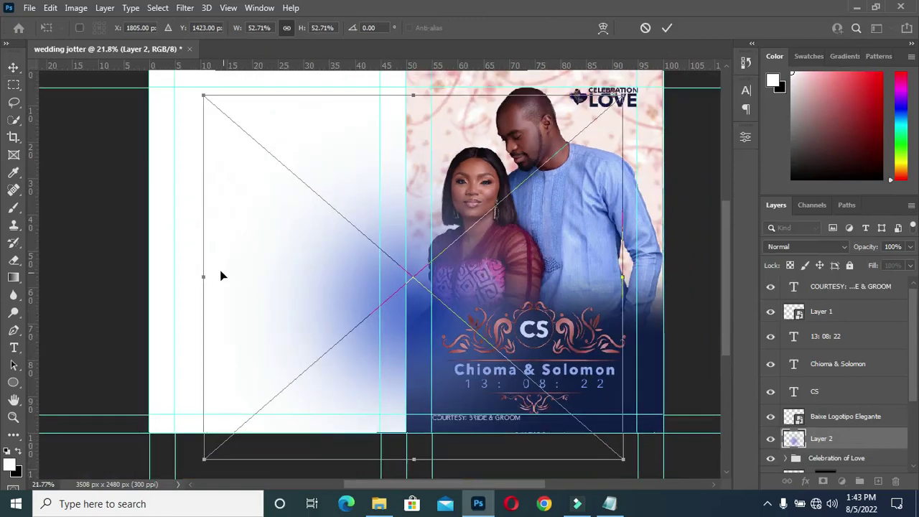
left_click_drag(206, 275, 430, 301)
left_click_drag(545, 301, 551, 356)
scroll(551, 357, "up", 3)
key("Escape")
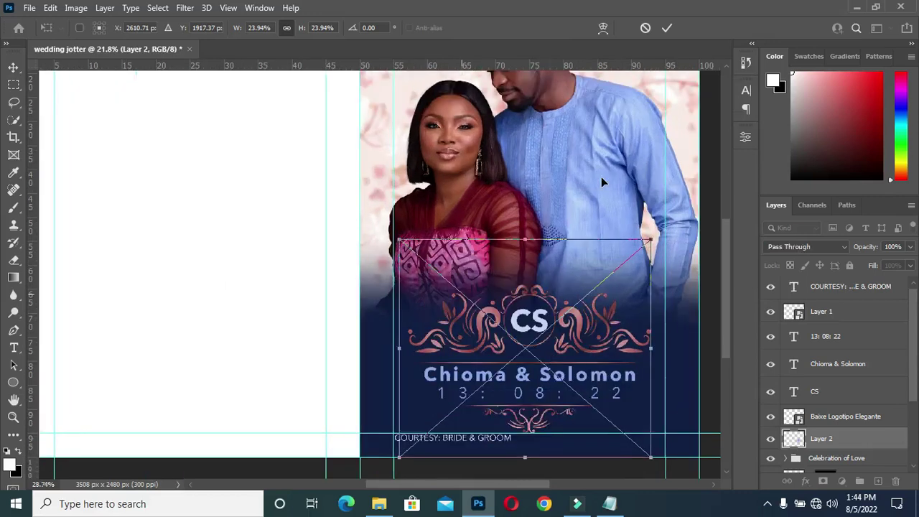
left_click(667, 28)
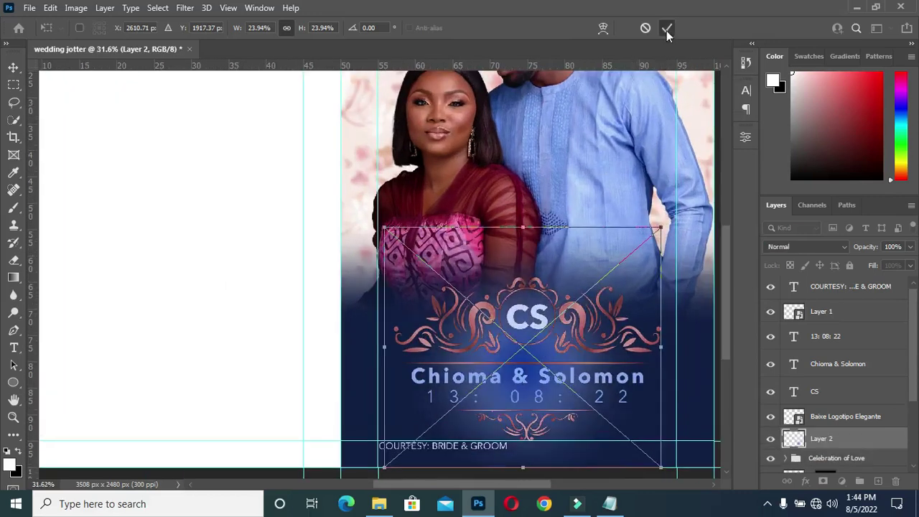
left_click(803, 248)
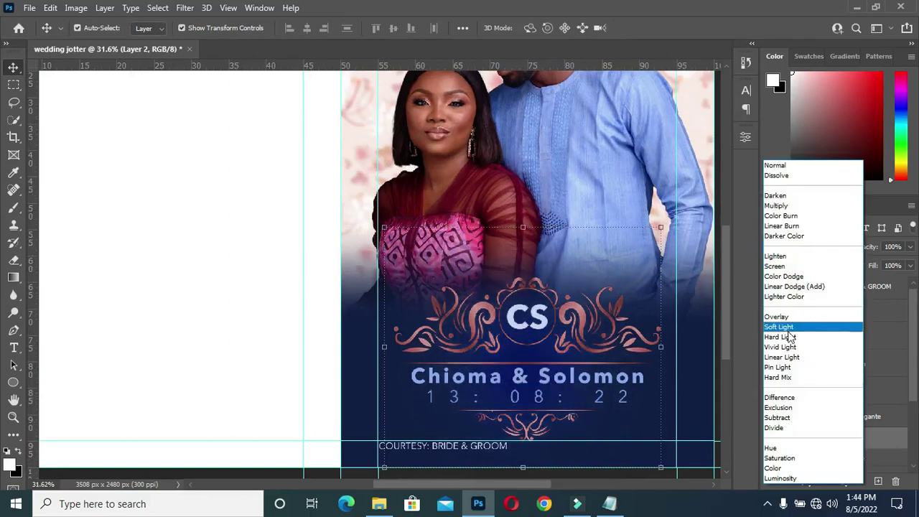
left_click(782, 326)
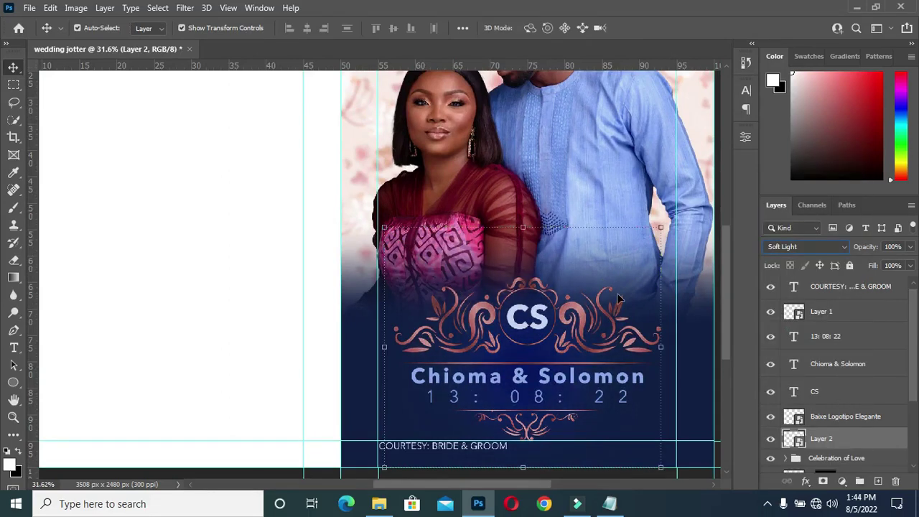
Step: Group the layers from the courtesy text down to Layer 2 and name the group Text
left_click(820, 438)
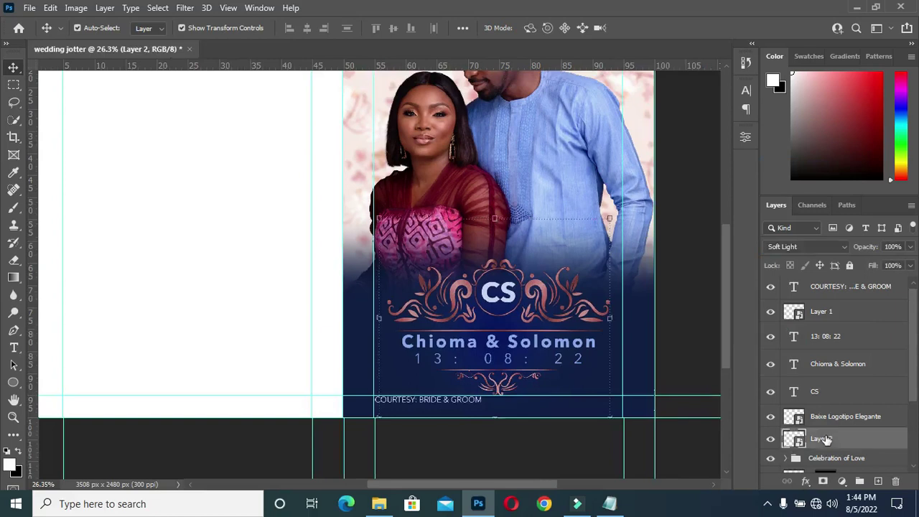
left_click(681, 334)
scroll(562, 317, "down", 1)
scroll(562, 316, "down", 2)
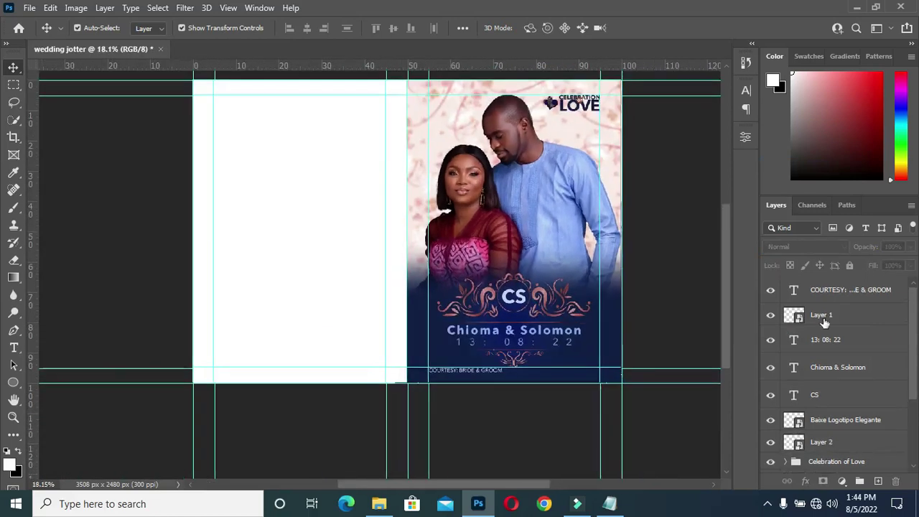
left_click(844, 442)
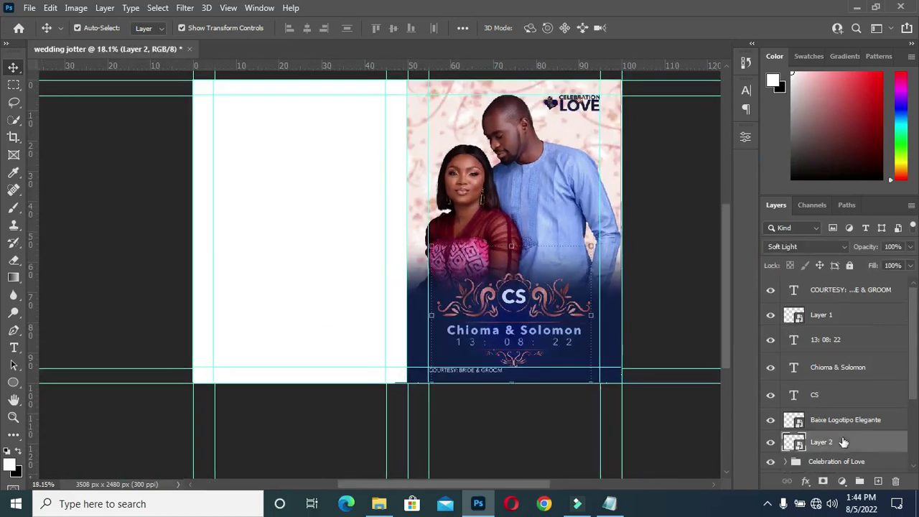
left_click(831, 293, "shift")
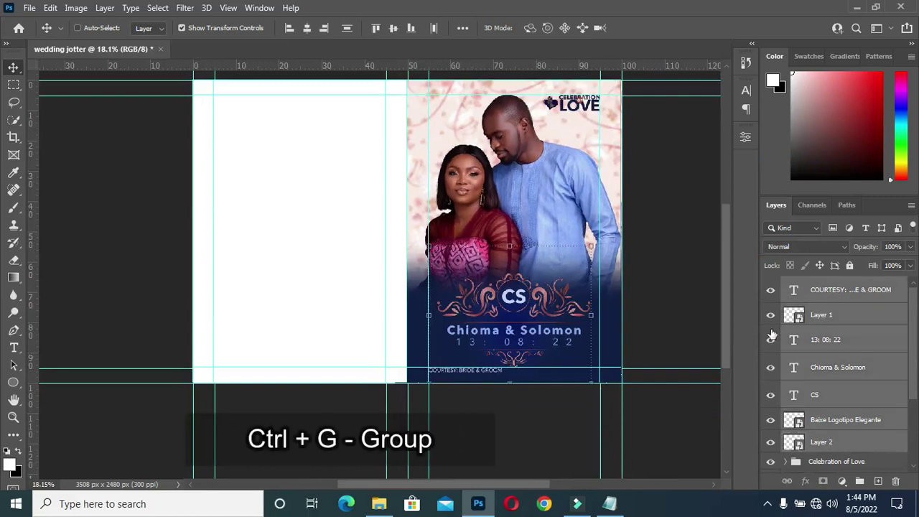
key("ctrl+g")
double_click(812, 284)
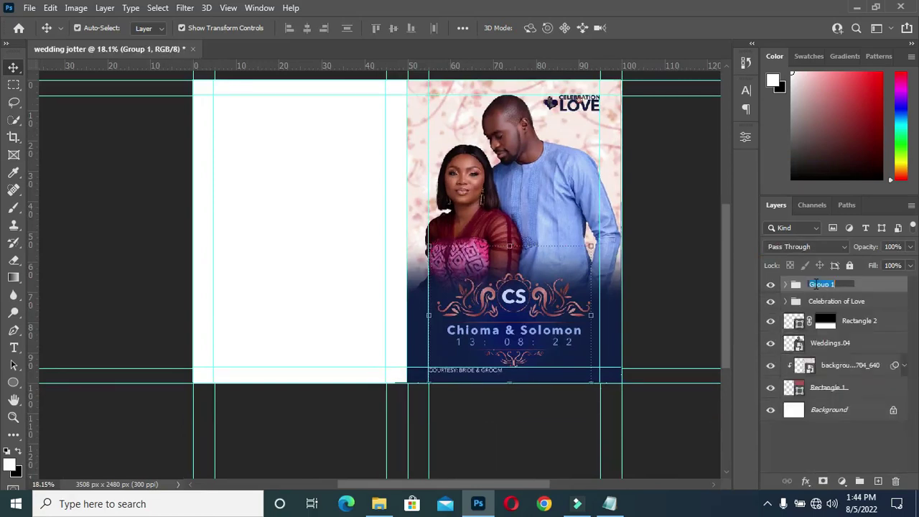
type("Text")
key("Return")
Step: Group the layers from Rectangle 2 down to Rectangle 1 and name the group BG
left_click(836, 321)
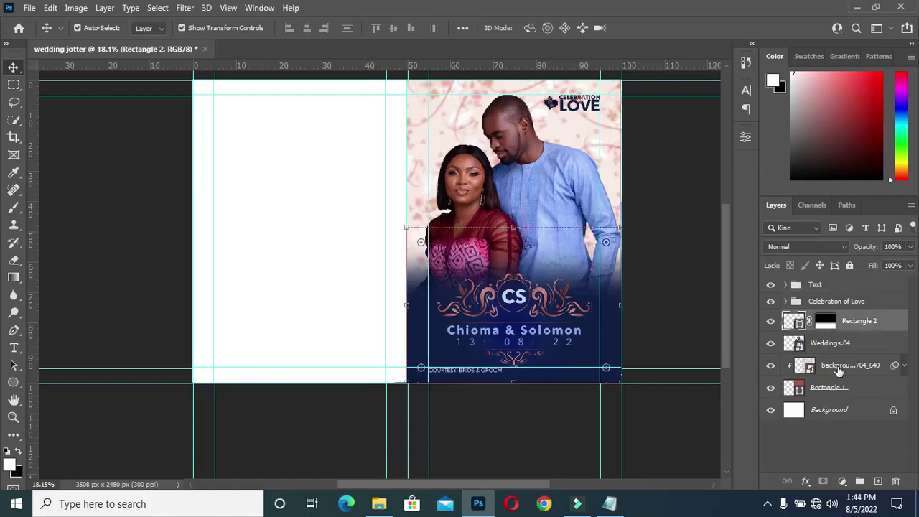
left_click(833, 388, "shift")
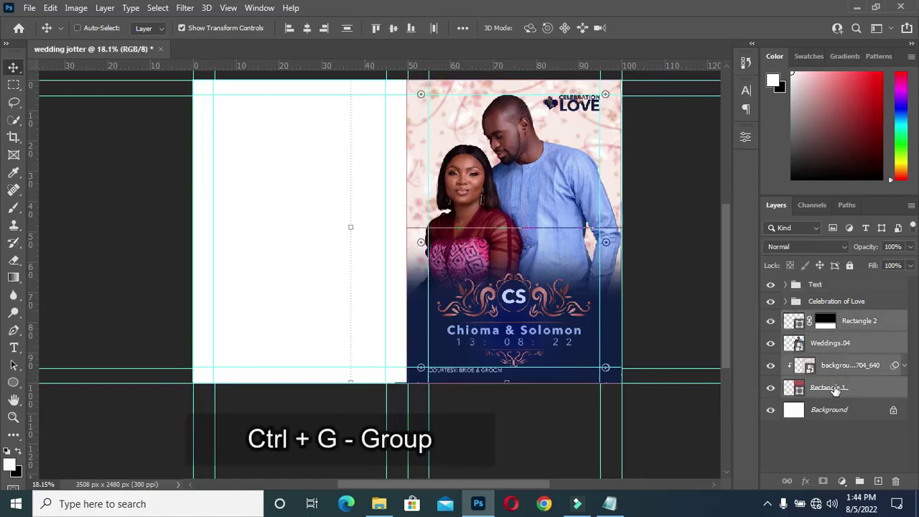
key("ctrl+g")
double_click(821, 318)
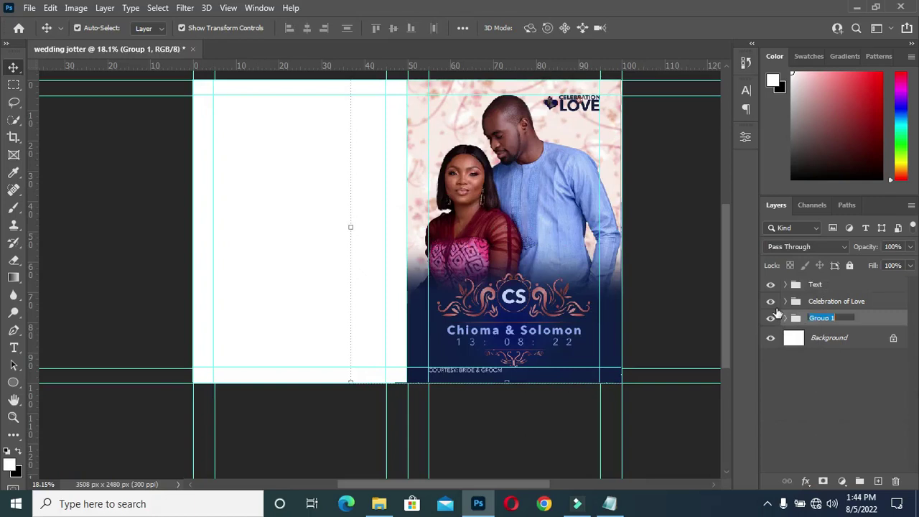
type("BG")
Step: Combine the Text, Celebration of Love and BG groups into one group named Front cover
left_click(851, 287, "shift")
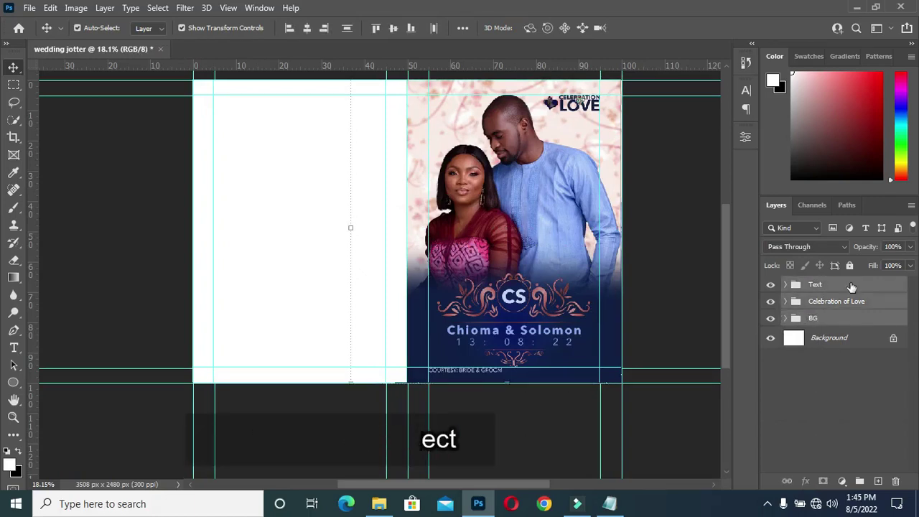
key("ctrl+g")
double_click(818, 284)
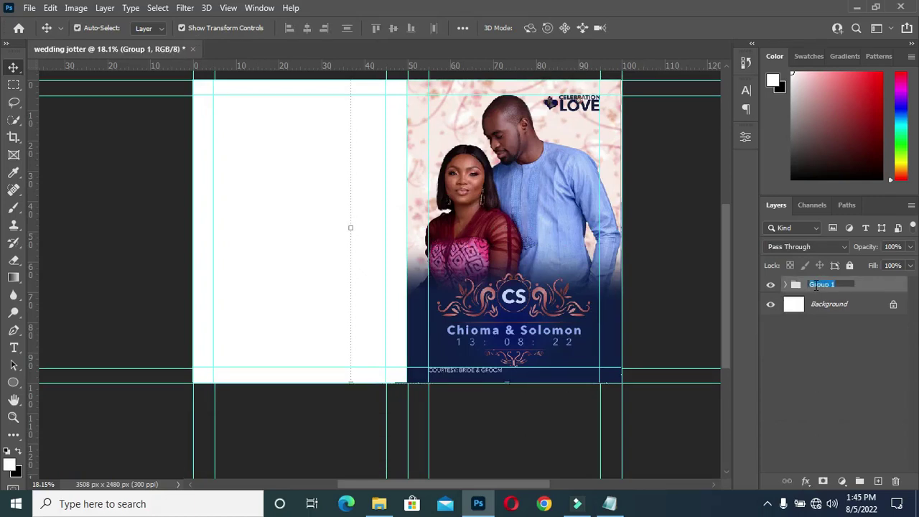
type("Front cover")
key("Return")
left_click(650, 277)
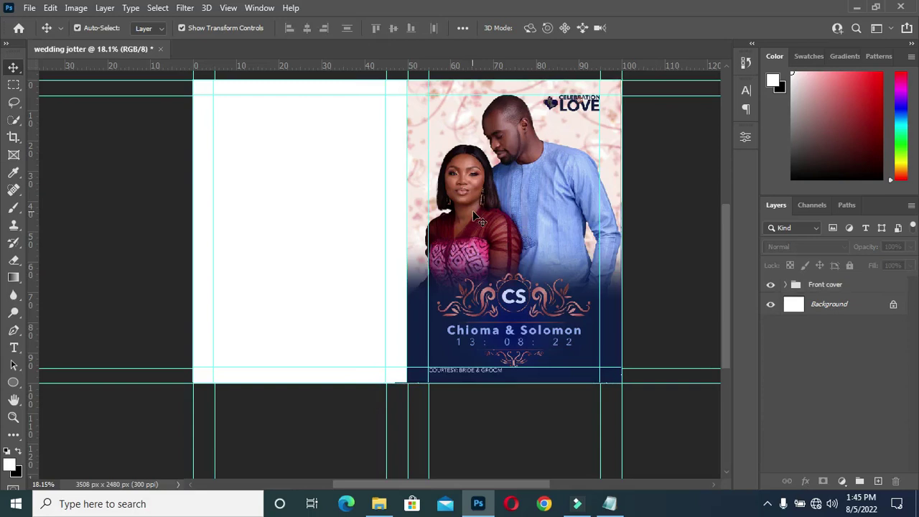
Step: Draw a 1754 by 2480 px rectangle covering the entire blank back cover half of the canvas
scroll(604, 92, "down", 1)
scroll(605, 92, "up", 4)
scroll(545, 190, "down", 1)
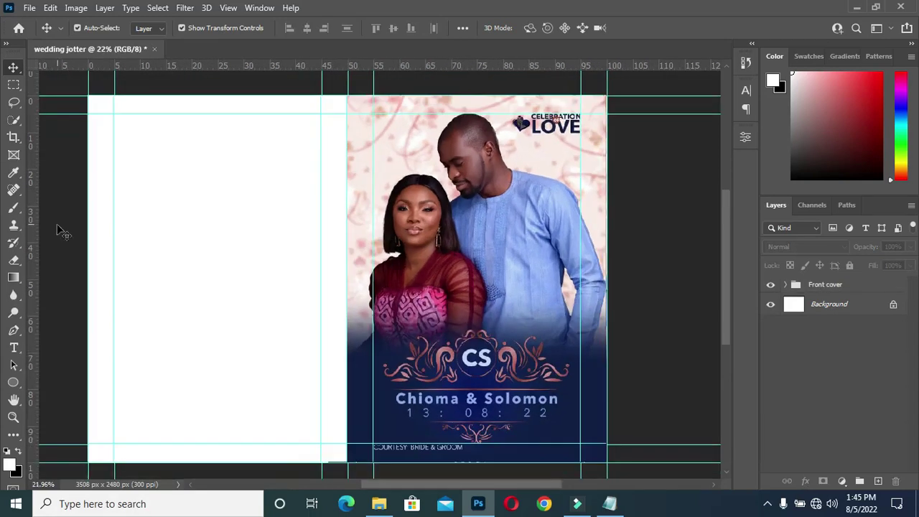
left_click(11, 385)
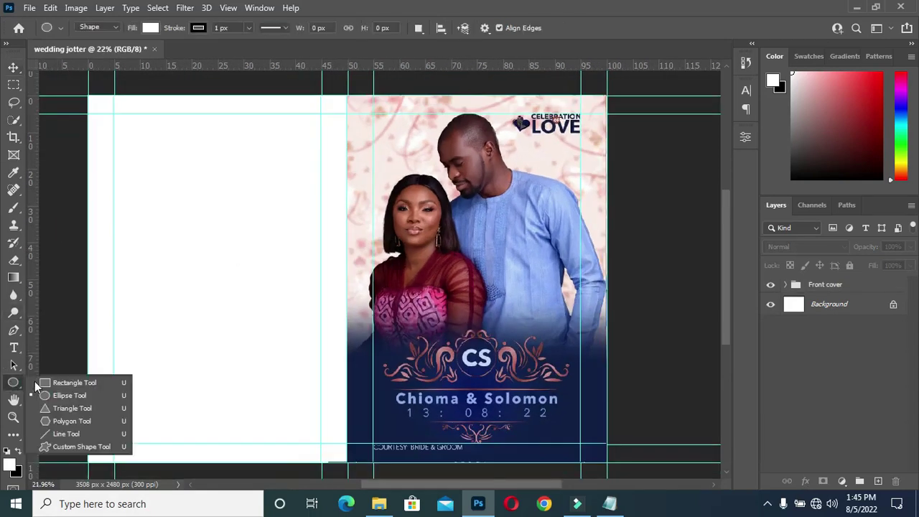
left_click(79, 394)
key("shift+u")
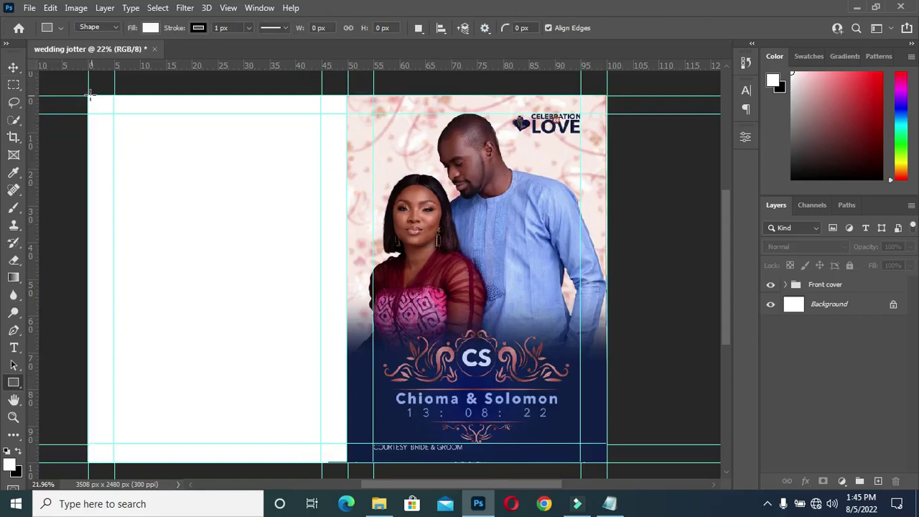
left_click_drag(88, 95, 347, 463)
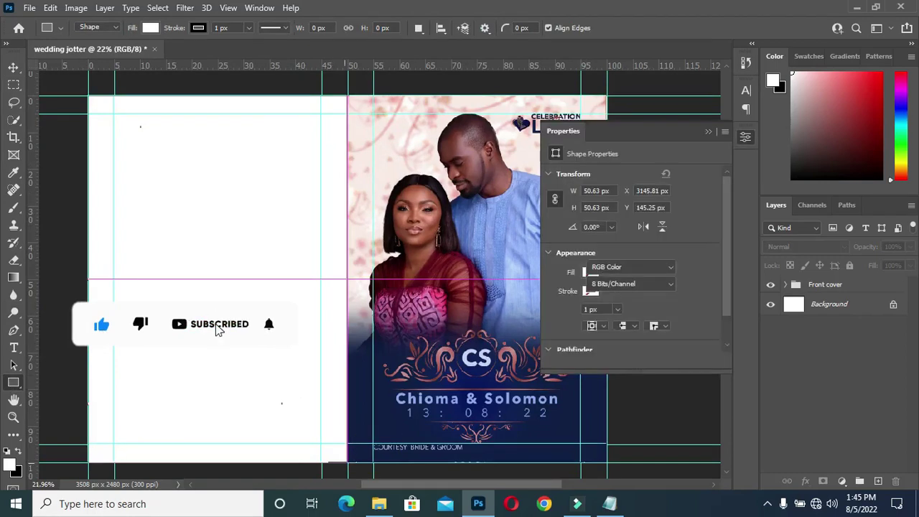
scroll(77, 144, "up", 1)
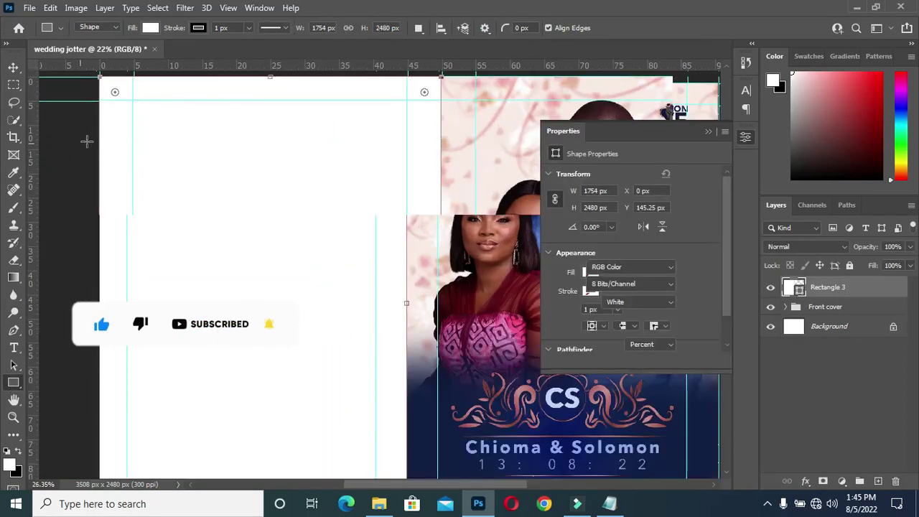
scroll(86, 141, "up", 1)
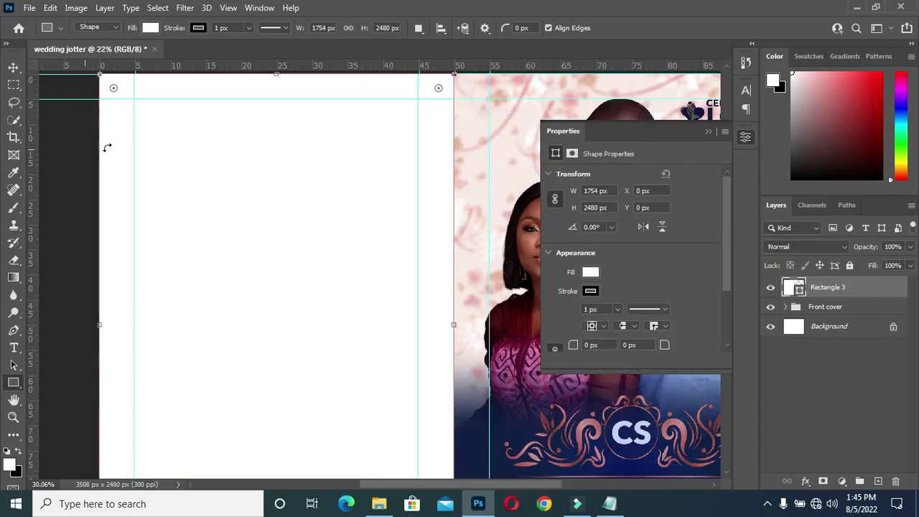
scroll(106, 147, "down", 3)
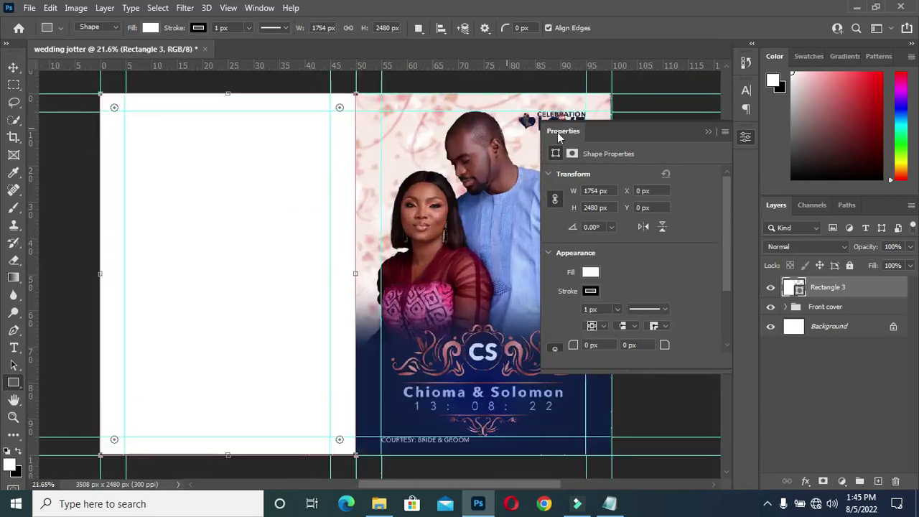
left_click(708, 132)
Step: Set the back cover rectangle's fill color to #69779e
left_click(150, 28)
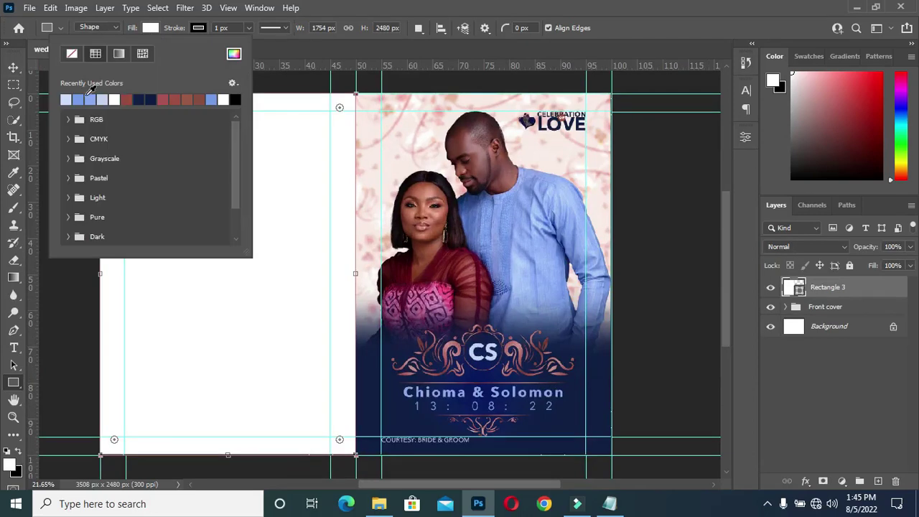
left_click(234, 53)
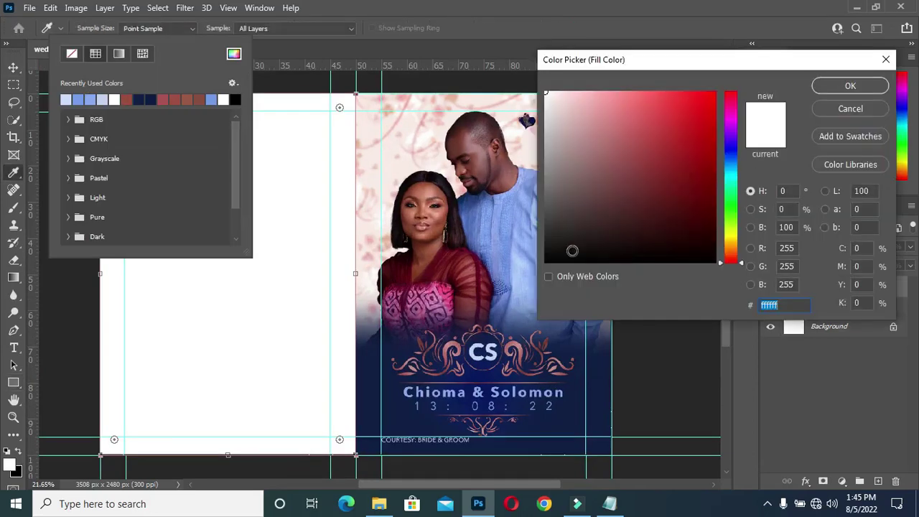
type("6")
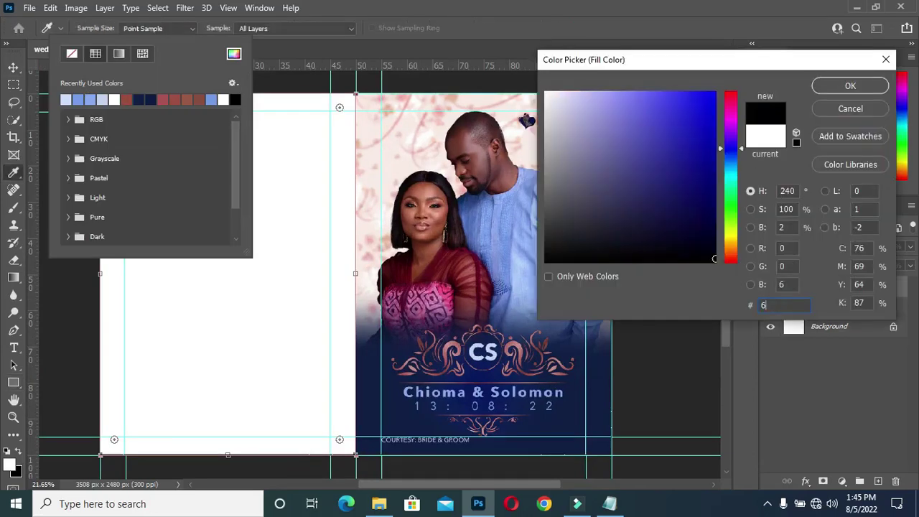
type("9")
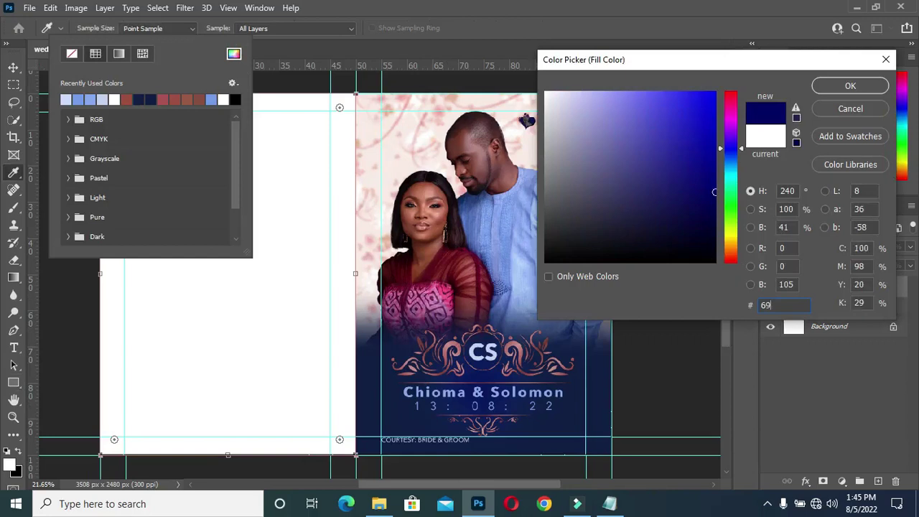
type("779")
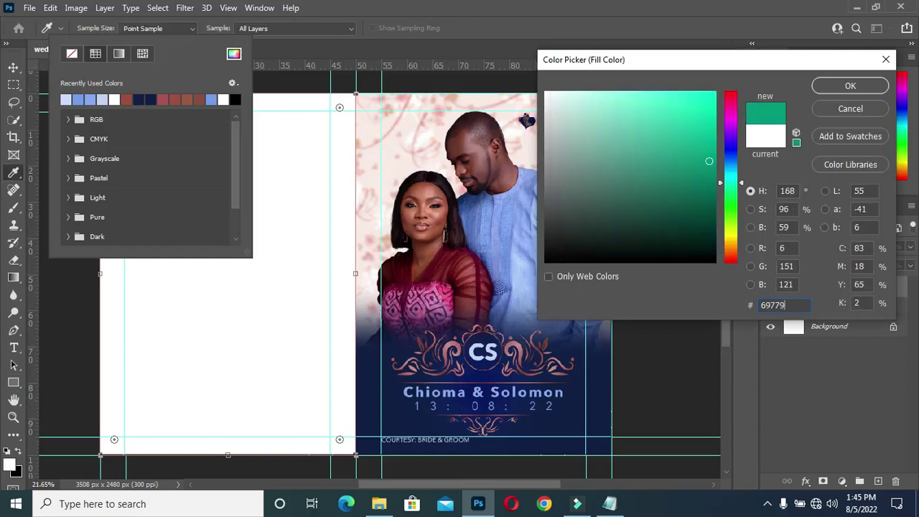
type("e")
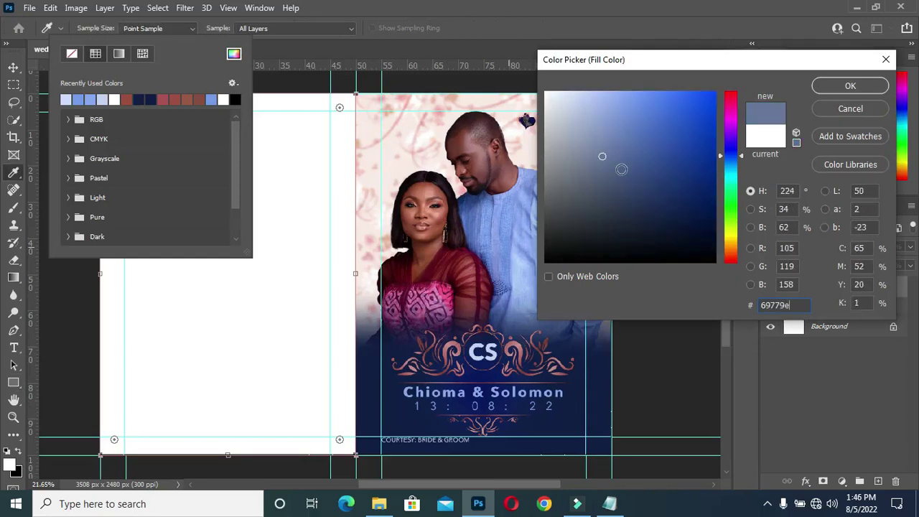
key("Escape")
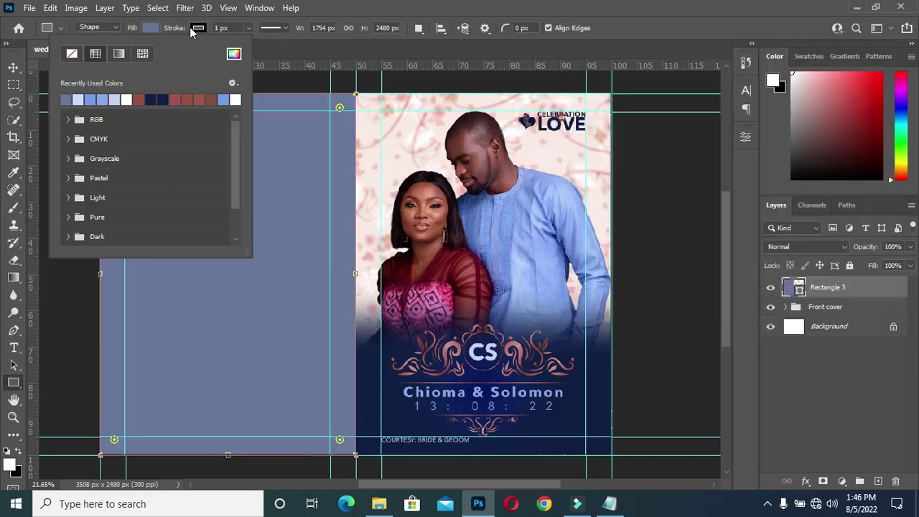
left_click(157, 27)
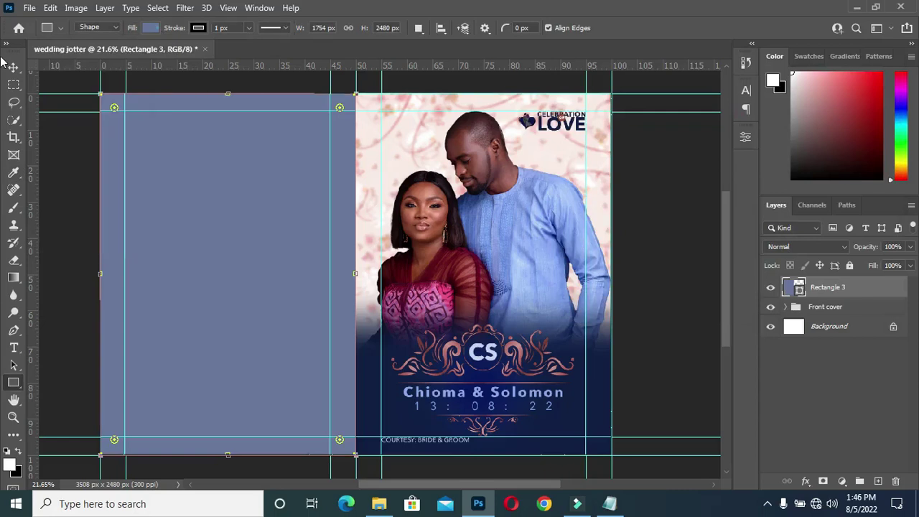
Step: Place the Wedding.03 photo from File Explorer above Rectangle 3 and align it over the back cover at about 39.68% scale
left_click(13, 67)
left_click(68, 129)
left_click(378, 503)
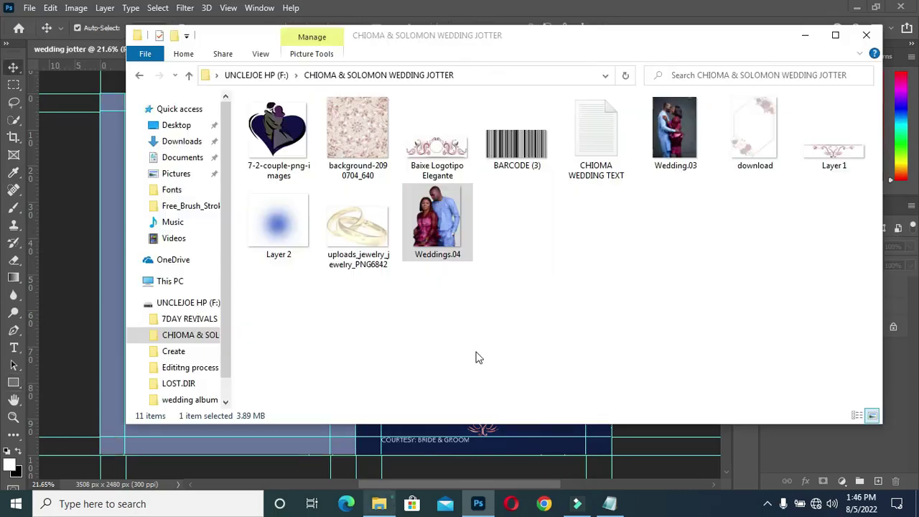
left_click(689, 129)
left_click_drag(115, 270, 89, 297)
left_click_drag(210, 233, 119, 233)
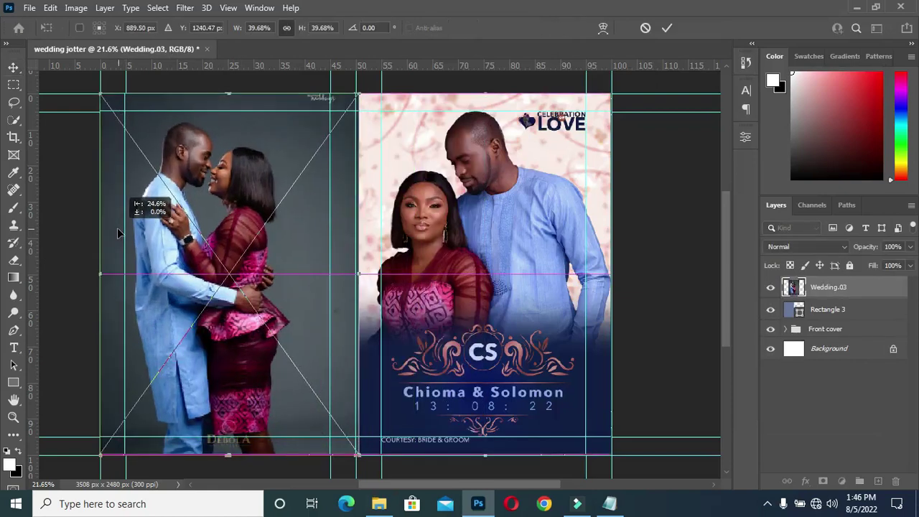
left_click_drag(118, 232, 132, 224)
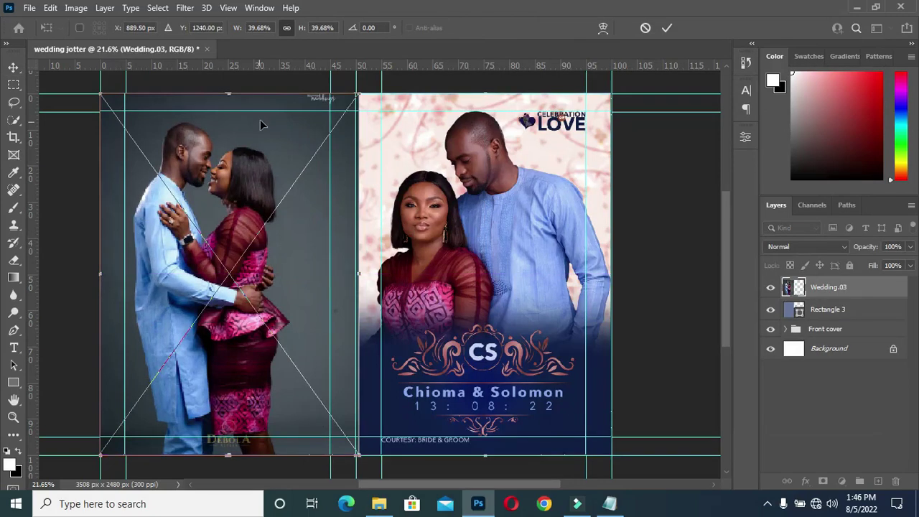
Step: Enlarge the Wedding.03 photo beyond the back cover's edges and shift it so the couple sits nearer the cover's center
left_click_drag(228, 454, 224, 492)
key("Return")
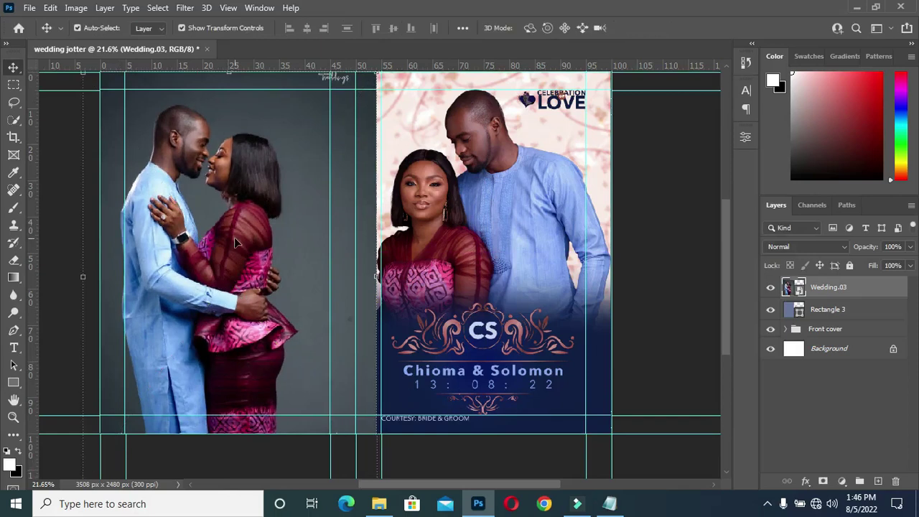
left_click_drag(244, 230, 252, 232)
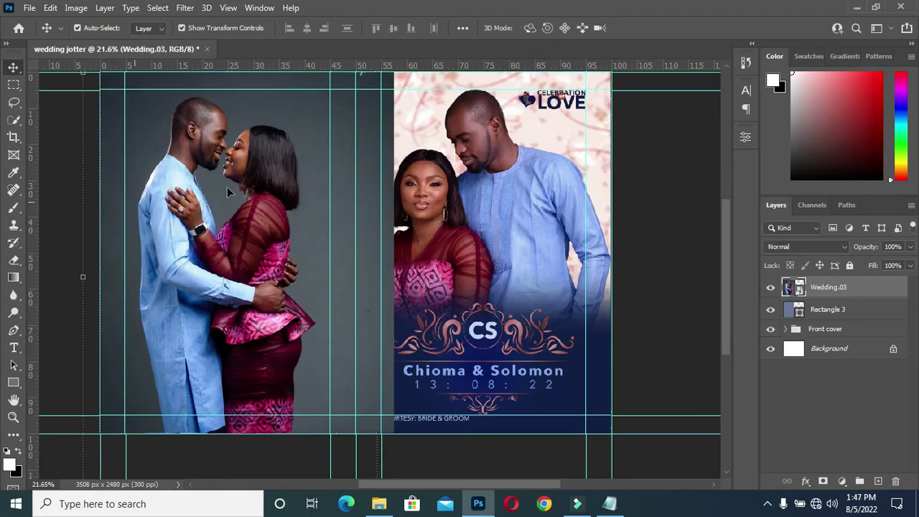
Step: Set the Wedding.03 photo's blend mode to Luminosity and clip it to Rectangle 3
left_click(812, 246)
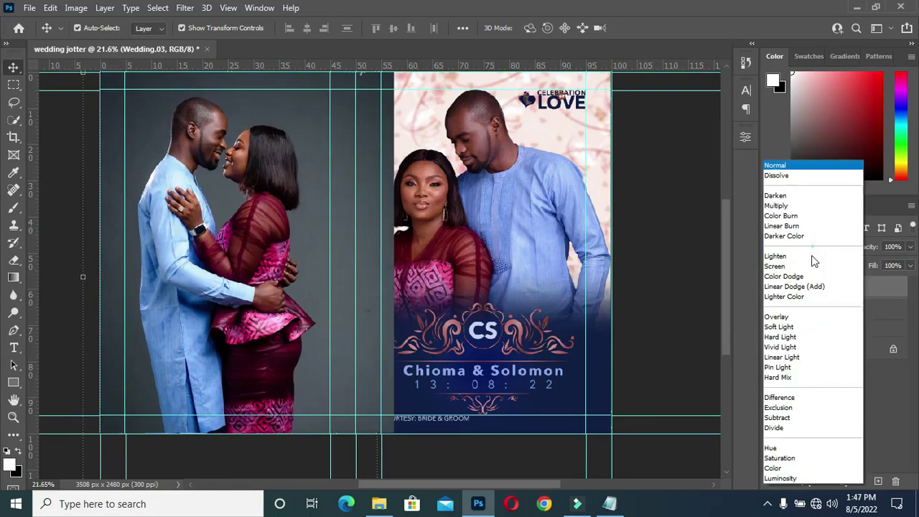
left_click(789, 478)
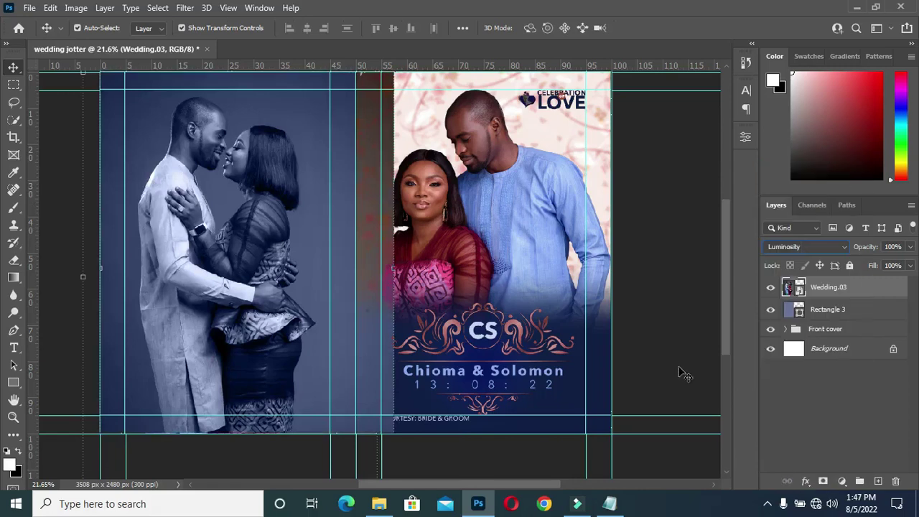
right_click(825, 291)
left_click(715, 315)
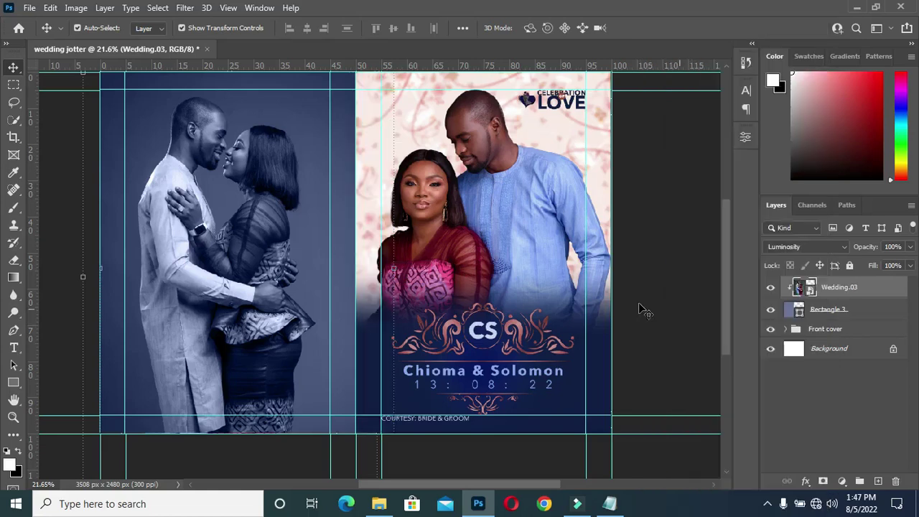
left_click(642, 254)
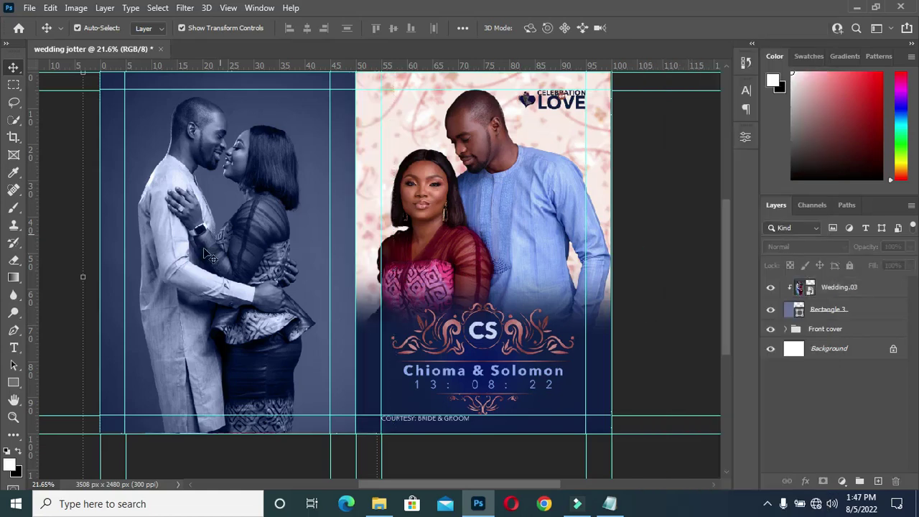
Step: Draw a white 1754 × 2480 px rectangle covering the entire back cover above the Wedding.03 photo
left_click(14, 384)
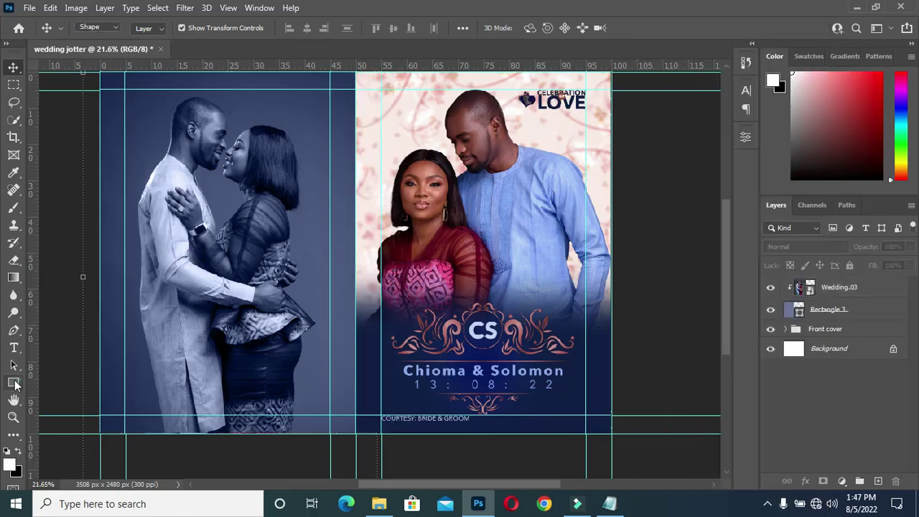
right_click(14, 384)
left_click(62, 386)
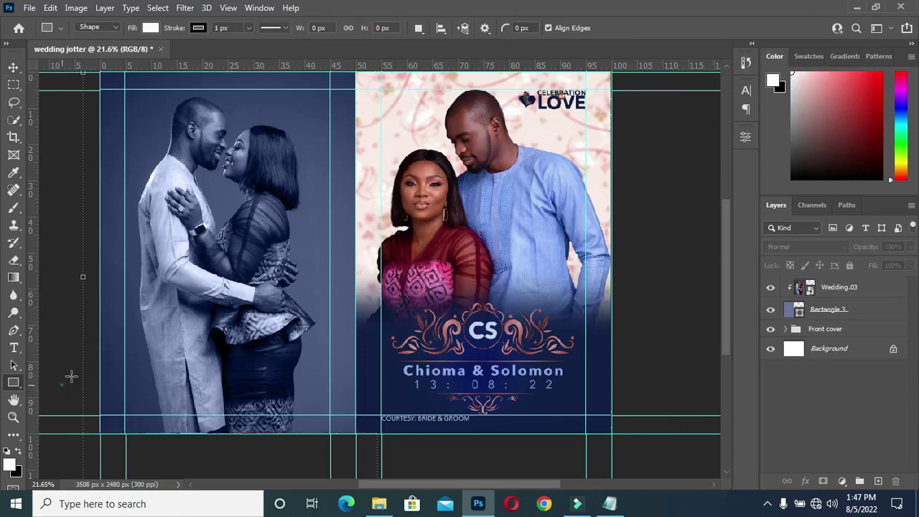
scroll(125, 229, "down", 2)
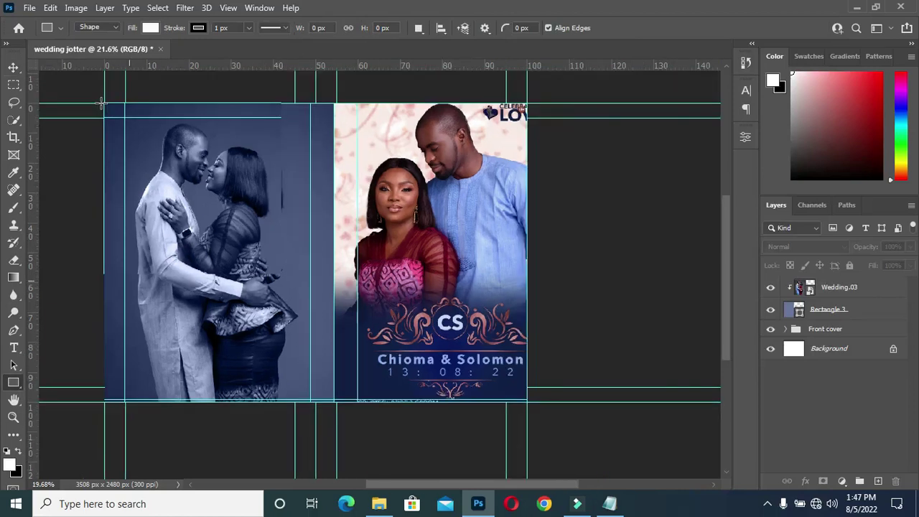
left_click_drag(105, 102, 335, 430)
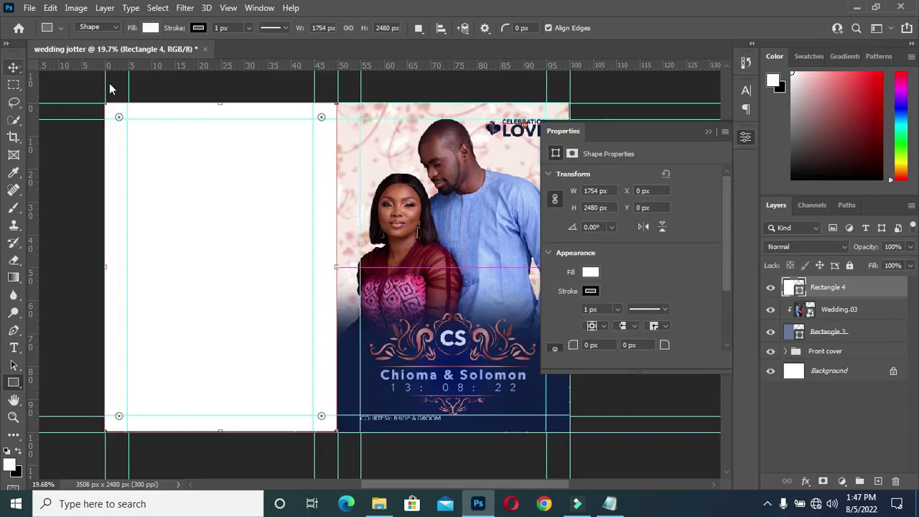
key("v")
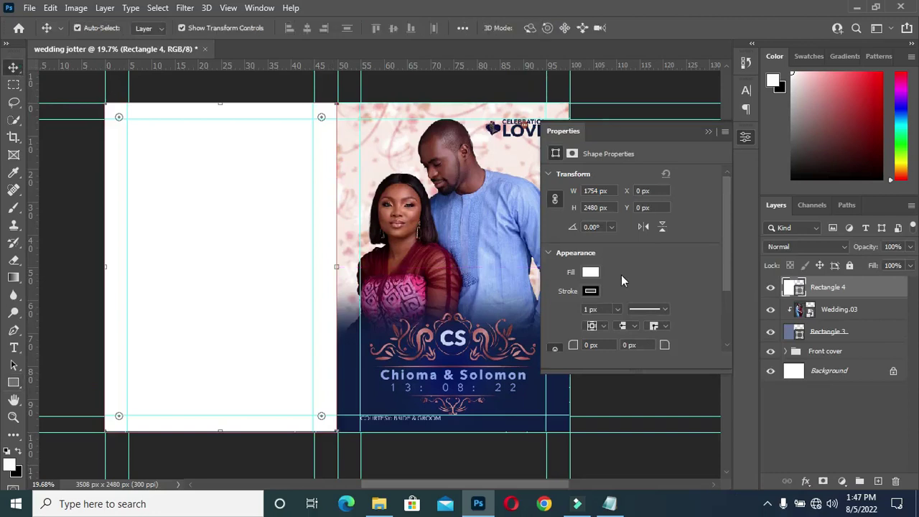
Step: Copy the color code 101e45 from the Notepad text file and apply it as Rectangle 4's fill in Photoshop
left_click(609, 503)
left_click_drag(78, 75, 45, 77)
key("ctrl+c")
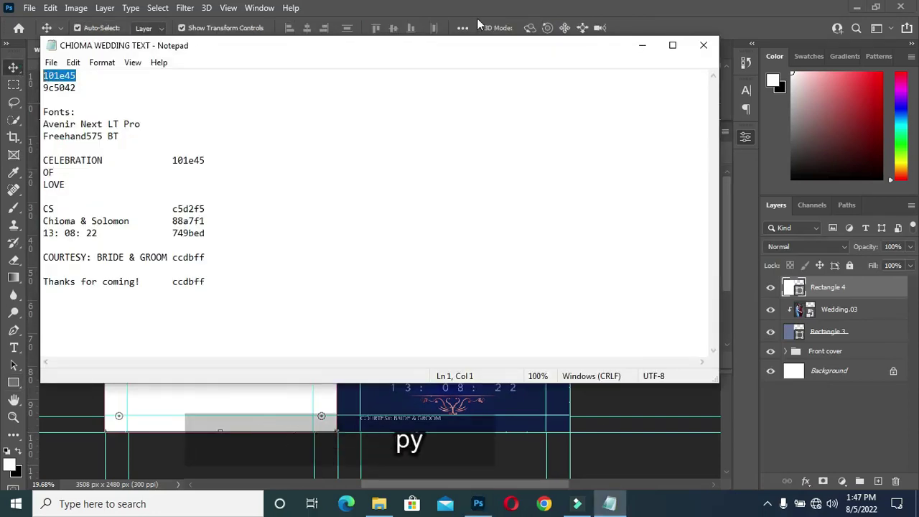
left_click(639, 46)
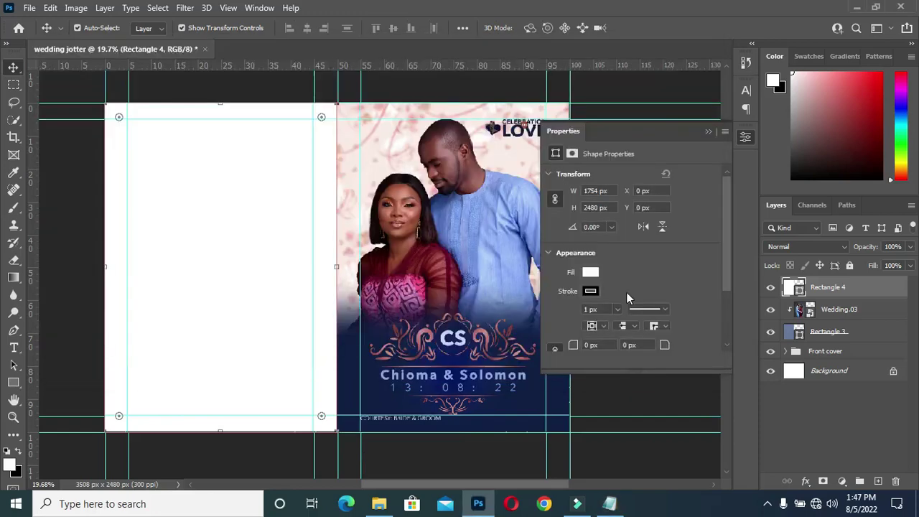
left_click(595, 278)
left_click(603, 297)
key("ctrl+v")
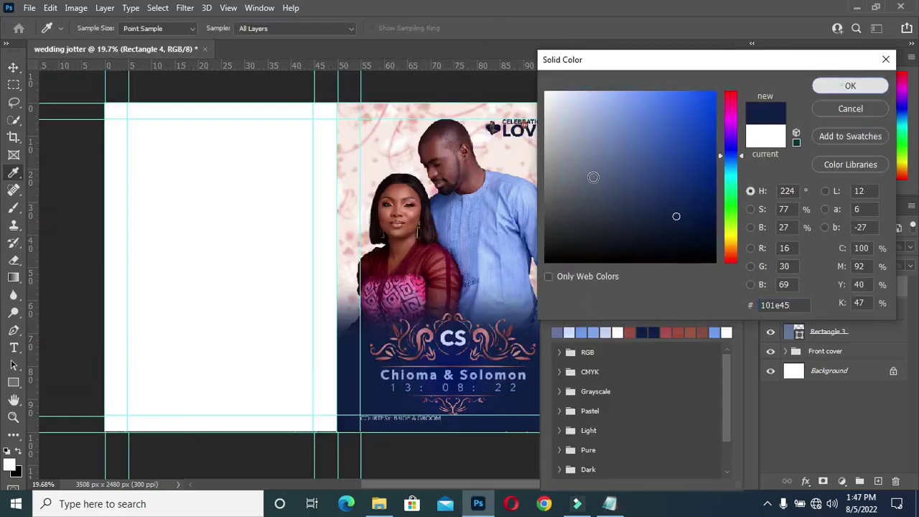
key("Return")
left_click(712, 133)
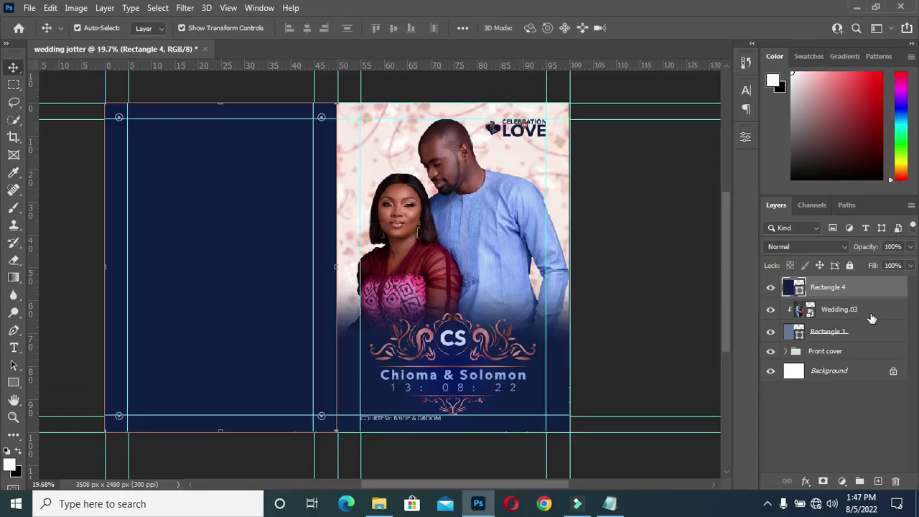
Step: Set Rectangle 4's opacity to 80% and deselect the layer
left_click(860, 252)
key("Return")
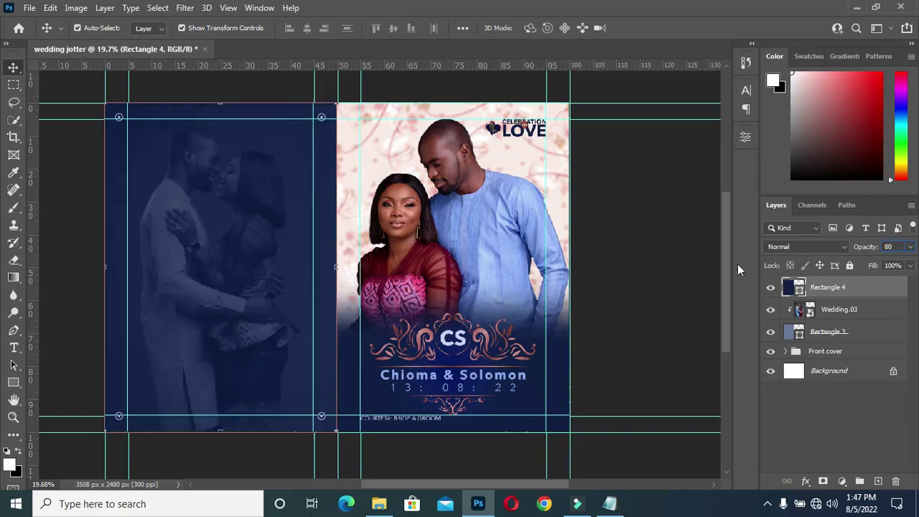
left_click(585, 263)
scroll(175, 244, "up", 1)
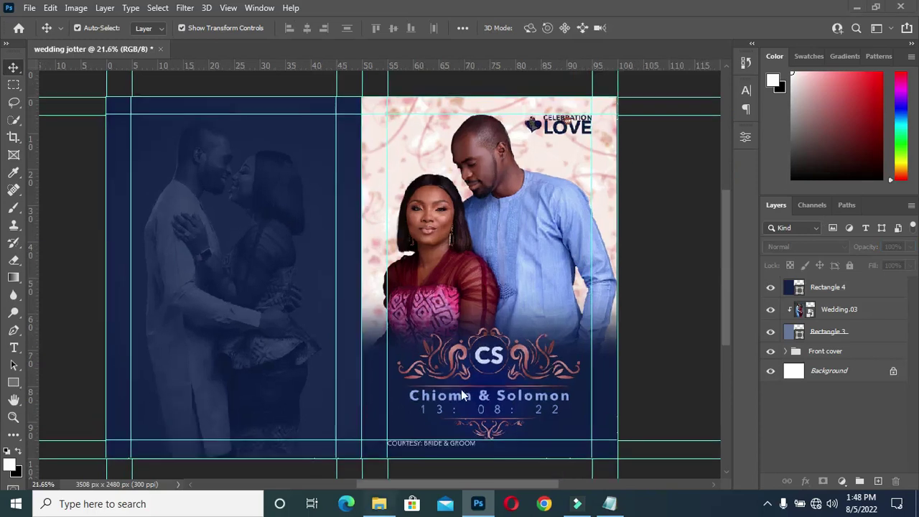
Step: Place the floral frame image (download) from File Explorer and scale it down to fit between the back cover's side guides
left_click(379, 503)
left_click(747, 147)
left_click_drag(746, 148, 115, 295)
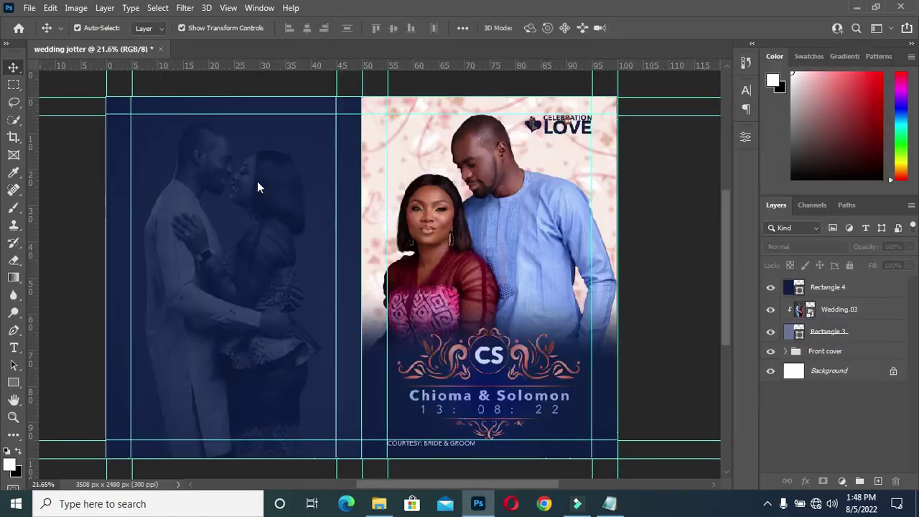
left_click_drag(257, 375, 132, 345)
left_click_drag(242, 430, 206, 369)
key("Return")
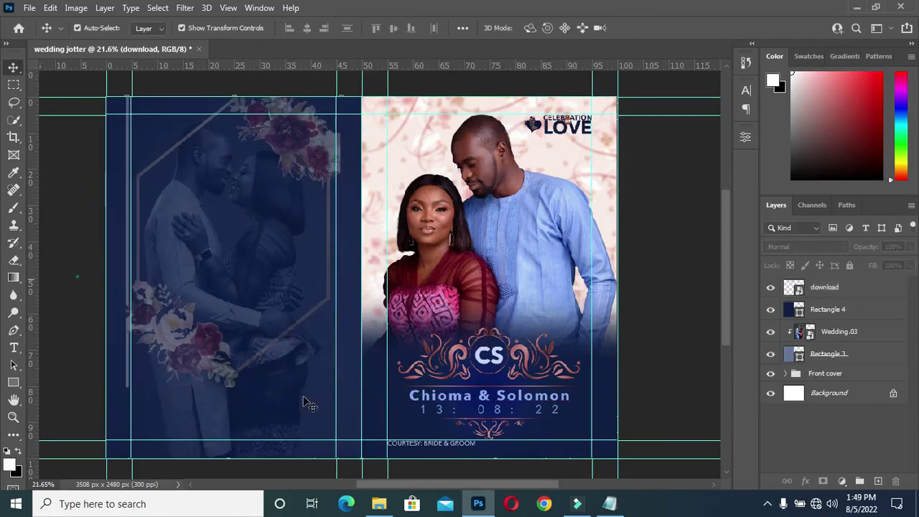
Step: Place the gold rings image (uploads_jewelry_jewelry_PNG6842) from File Explorer, scale it to 26.99% and position it beside the frame's lower roses
left_click(369, 508)
left_click_drag(358, 226, 199, 321)
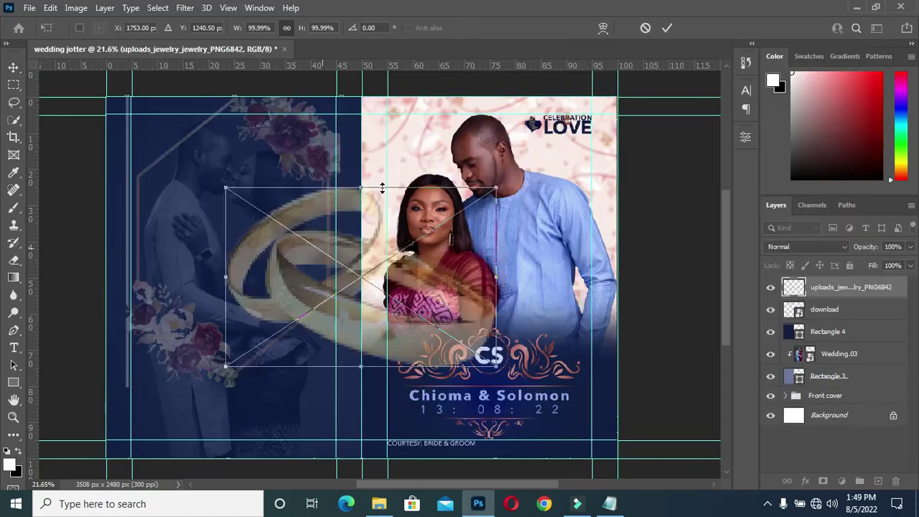
left_click_drag(328, 252, 223, 346)
key("Return")
left_click_drag(729, 283, 727, 324)
scroll(188, 282, "up", 4)
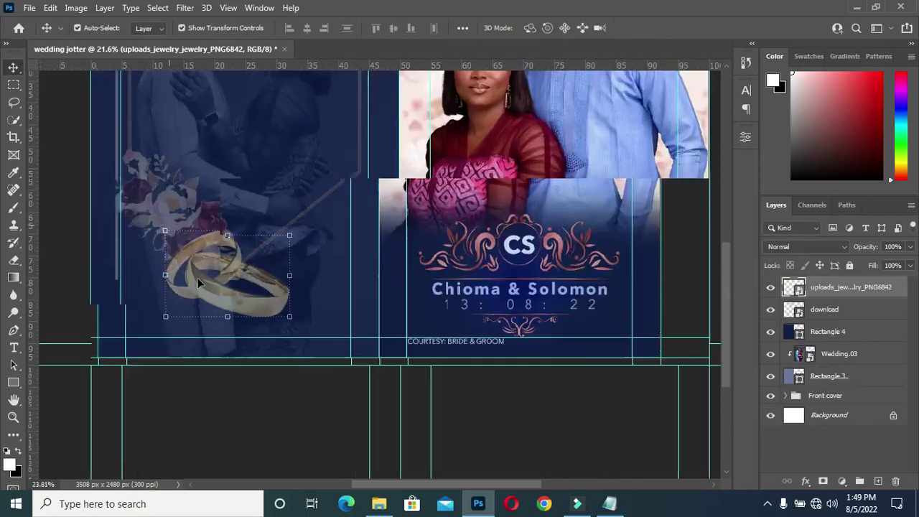
left_click_drag(252, 291, 252, 279)
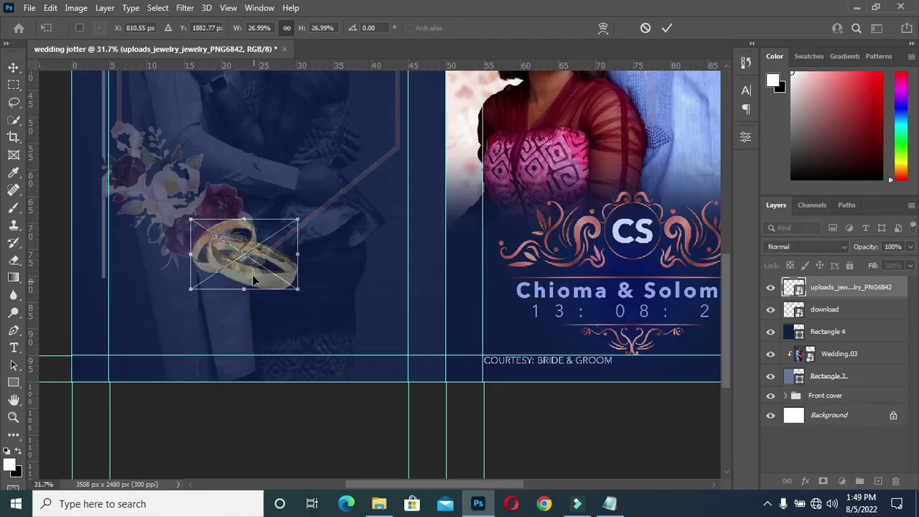
scroll(224, 242, "down", 2)
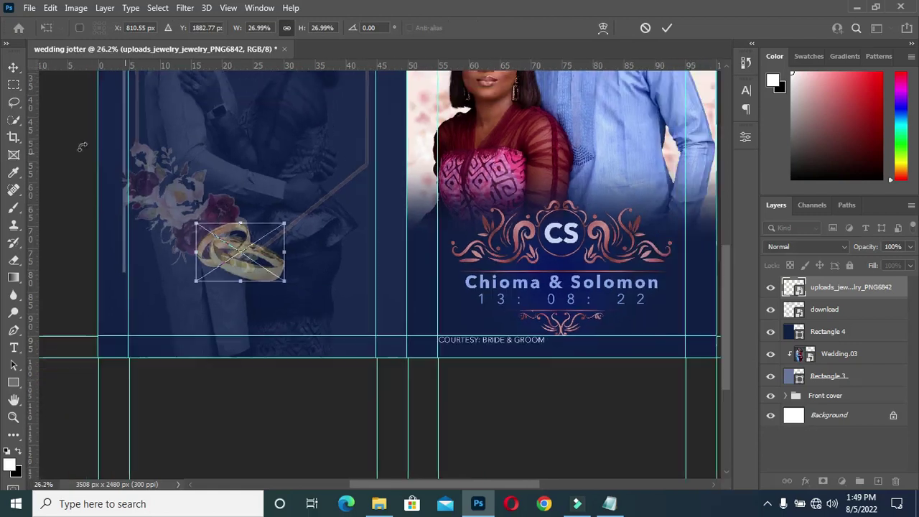
key("Return")
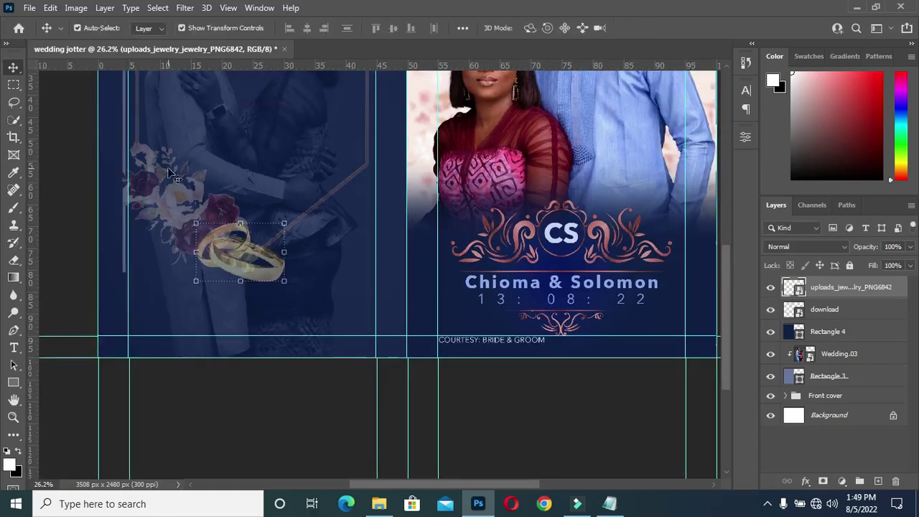
Step: Select the floral frame layer and fit it to the back cover's top edge at 24.53% scale
left_click(189, 192)
left_click(826, 311)
left_click(828, 289)
left_click(831, 311)
left_click_drag(251, 272, 251, 245)
left_click_drag(729, 319, 734, 257)
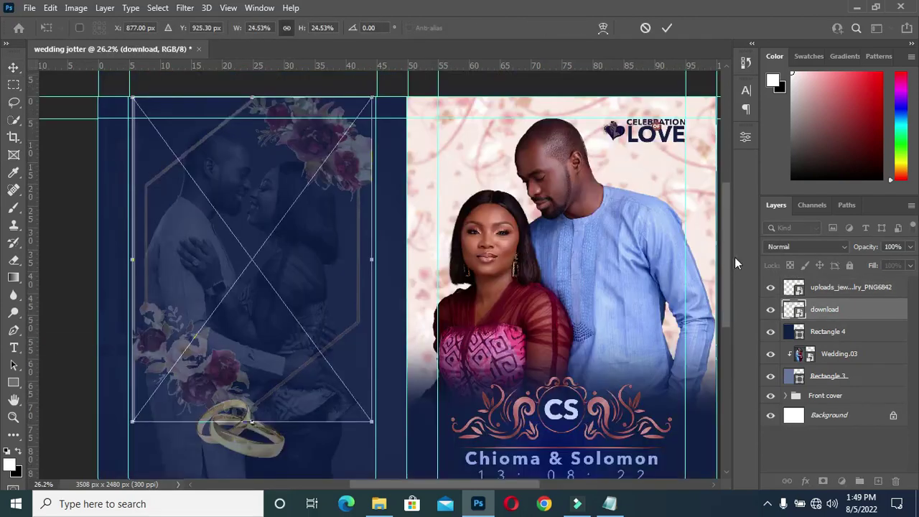
mouse_move(323, 177)
left_mouse_down()
mouse_move(332, 186)
mouse_move(324, 175)
left_mouse_up()
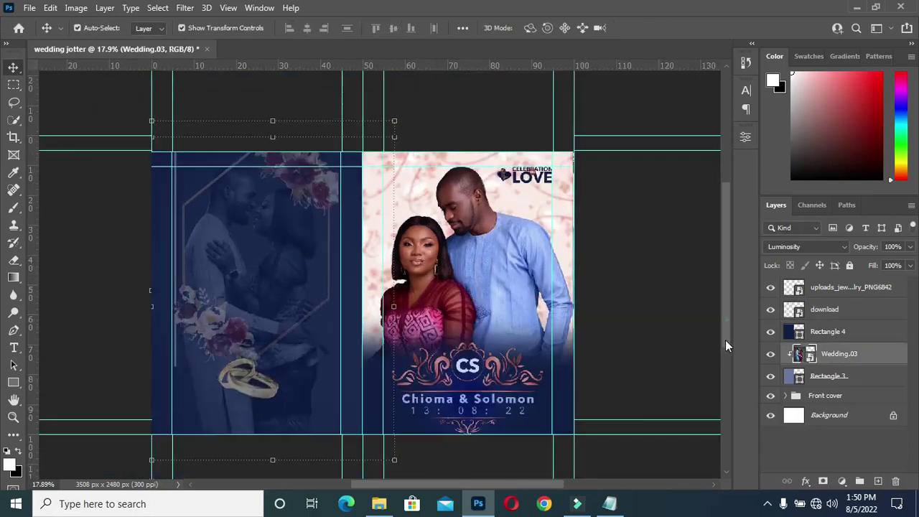
Step: Slightly enlarge the Wedding.03 photo behind the frame and nudge the gold rings closer to the lower roses
scroll(722, 341, "down", 2)
scroll(704, 344, "up", 2)
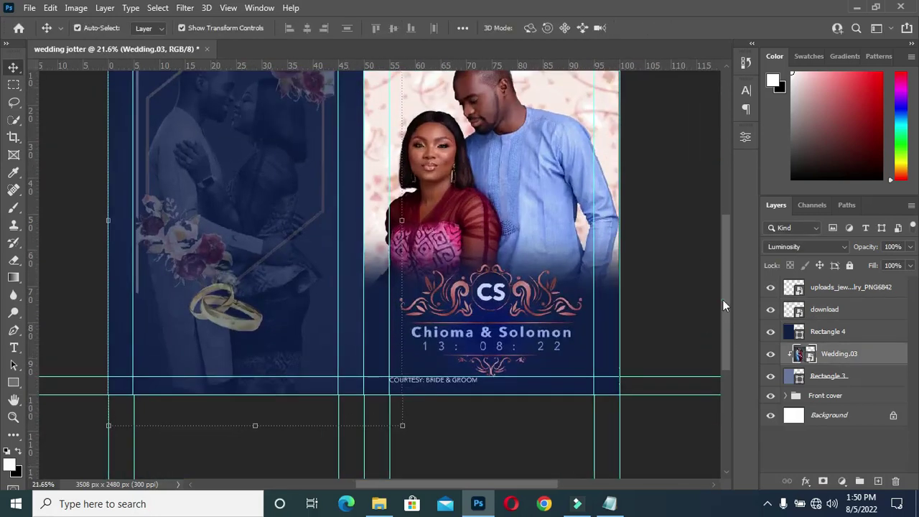
left_click_drag(724, 299, 724, 279)
scroll(203, 246, "up", 3)
left_click_drag(220, 402, 184, 345)
left_click(152, 307)
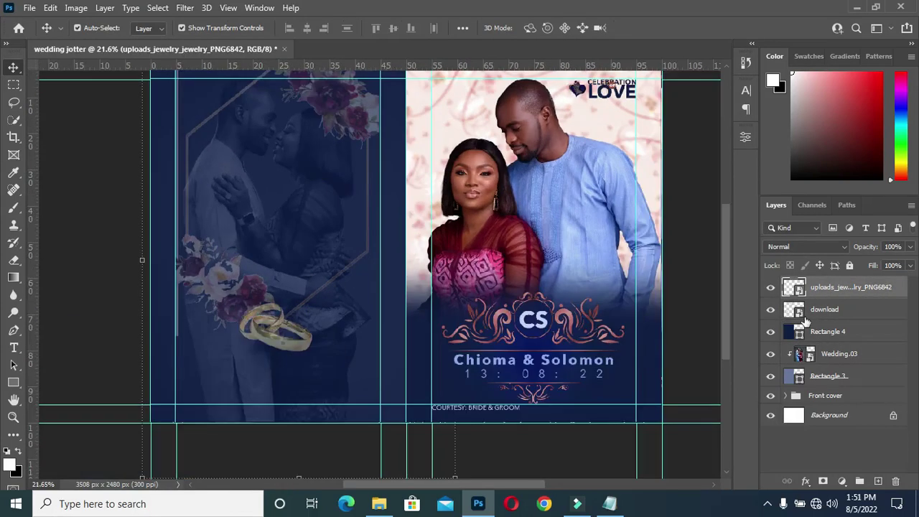
Step: Draw a navy 1754 × 739 px rectangle across the bottom of the back cover, directly above Rectangle 4
left_click(823, 313)
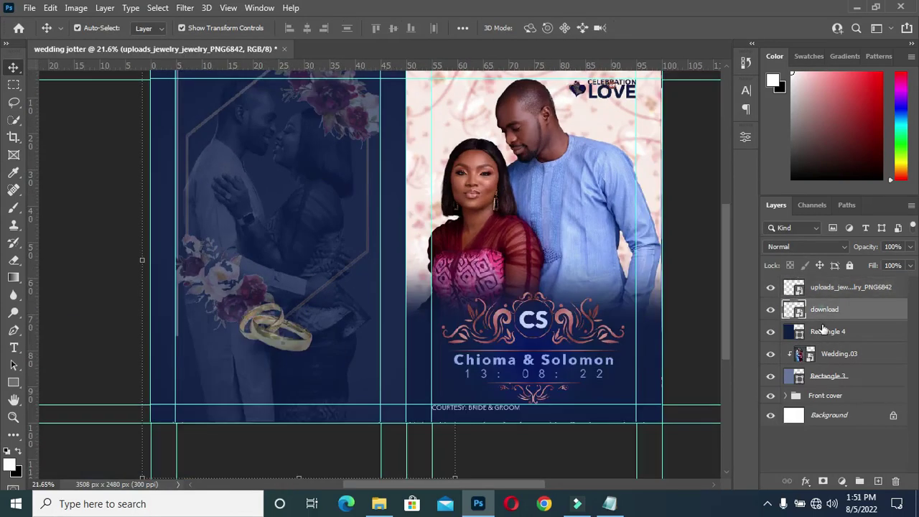
left_click(823, 330)
left_click_drag(15, 385, 54, 382)
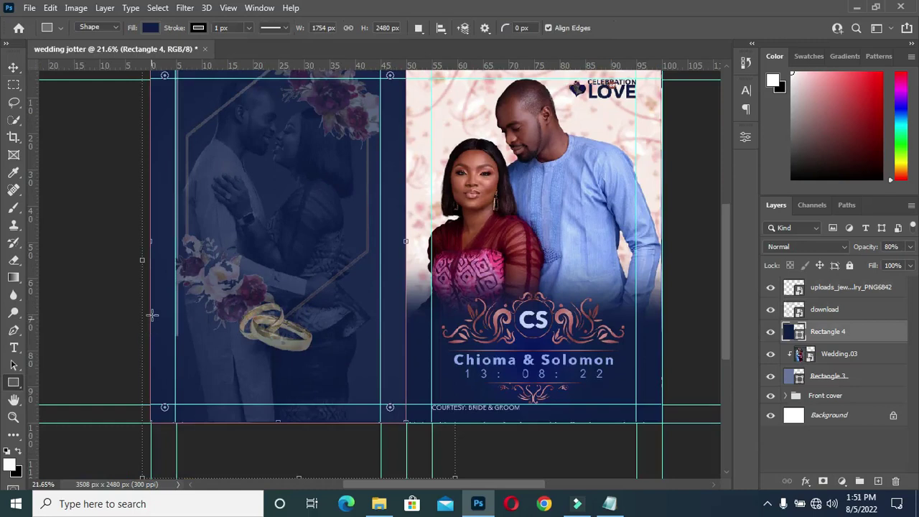
left_click_drag(149, 315, 402, 423)
left_click_drag(333, 318, 333, 315)
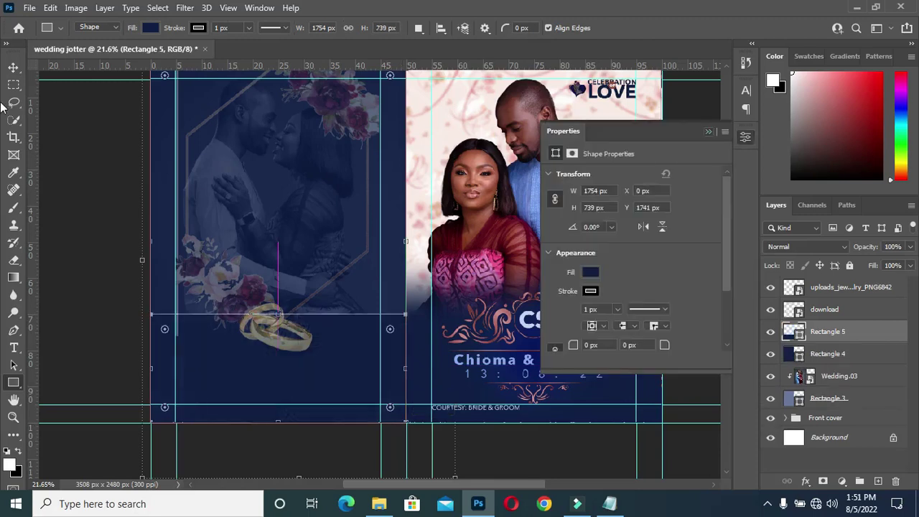
left_click(13, 67)
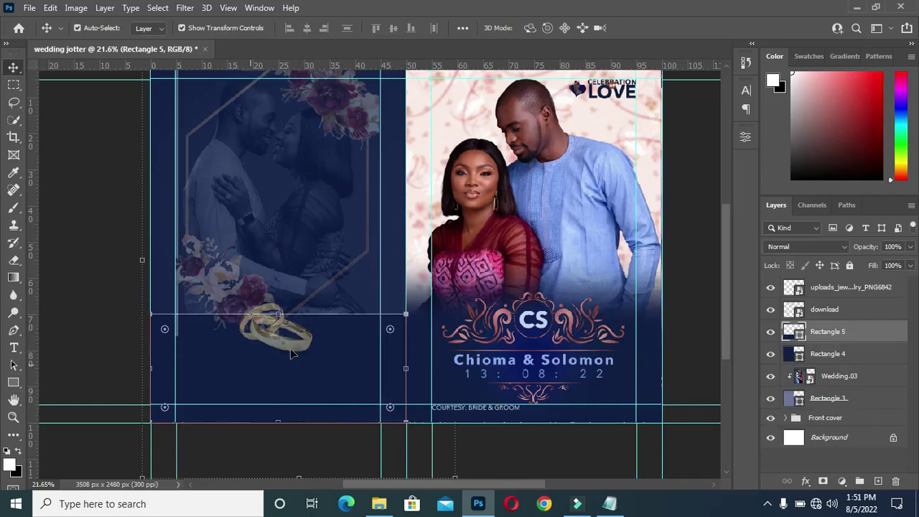
Step: Add a layer mask to Rectangle 5 and apply a short vertical black gradient to fade its upper edge into the photo
left_click(822, 481)
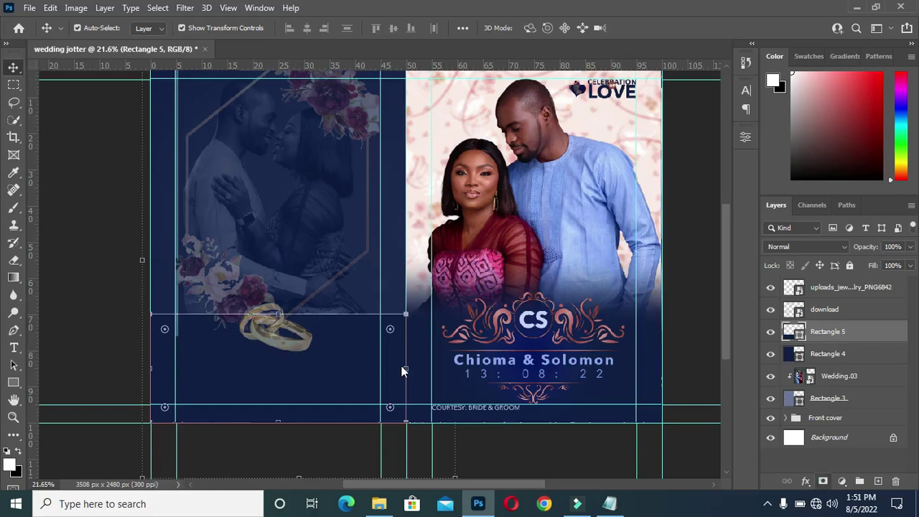
key("g")
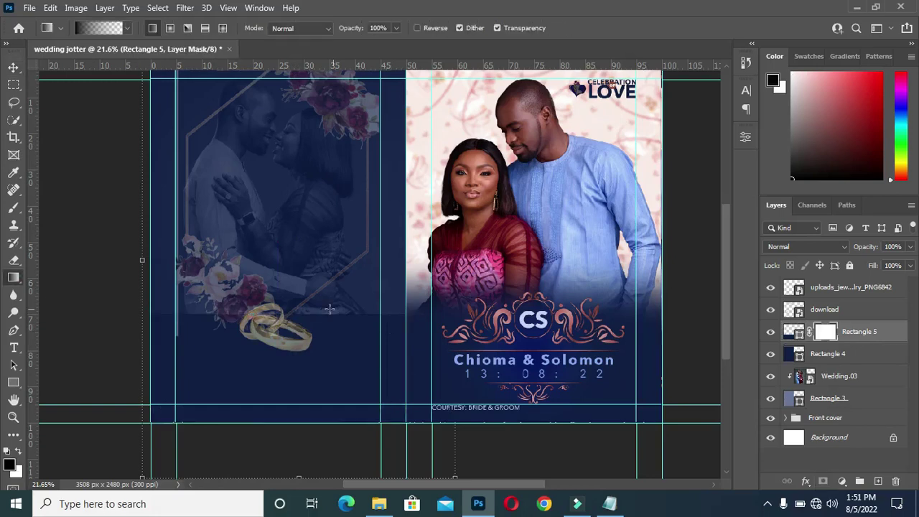
scroll(302, 307, "up", 2)
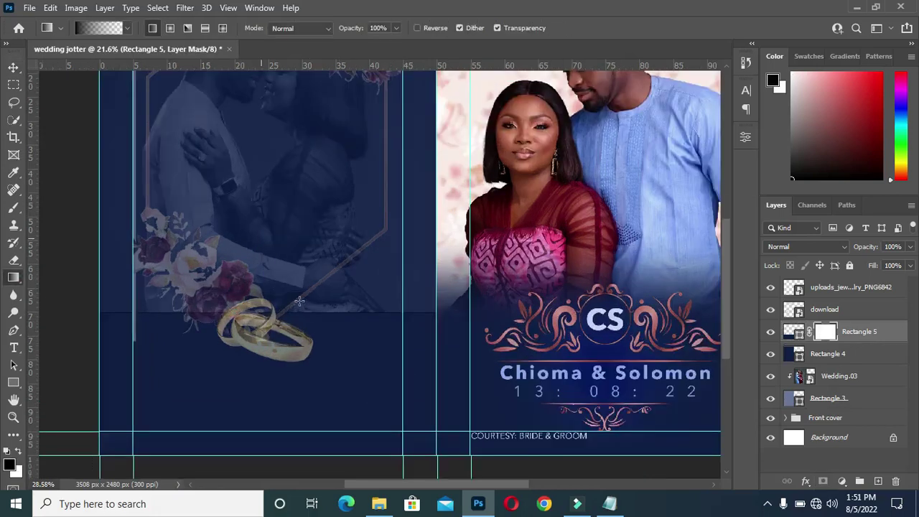
scroll(299, 301, "up", 1)
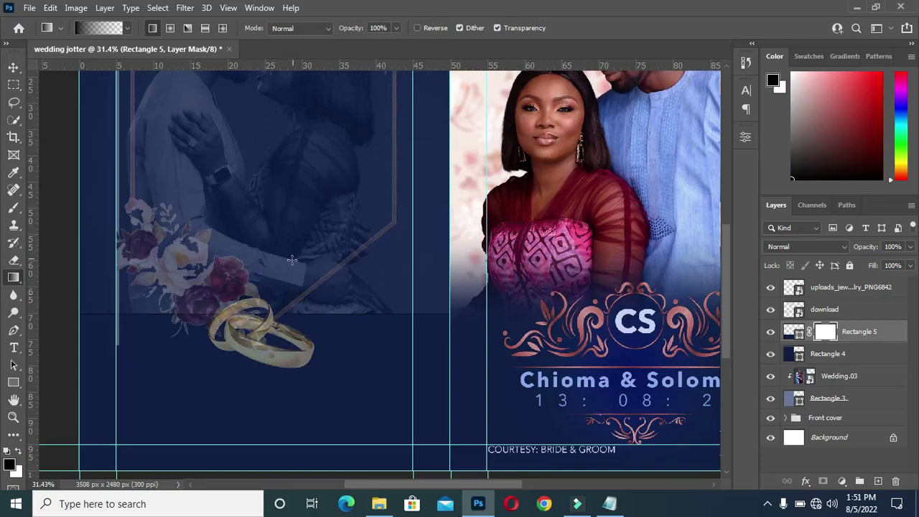
left_click_drag(291, 342, 290, 290)
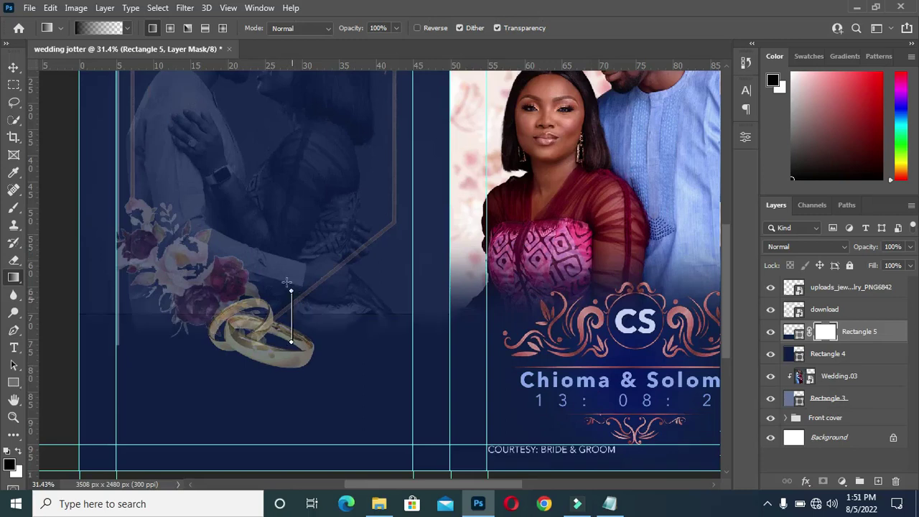
left_click(748, 139)
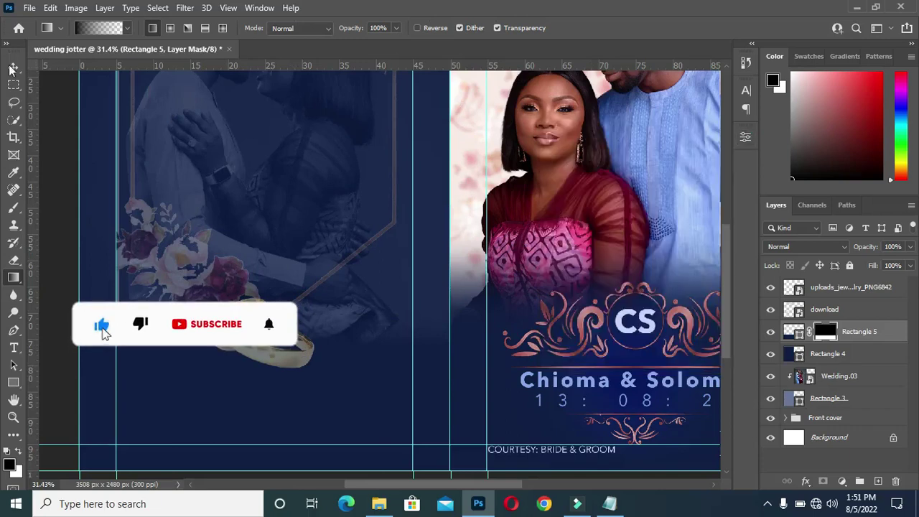
left_click(13, 68)
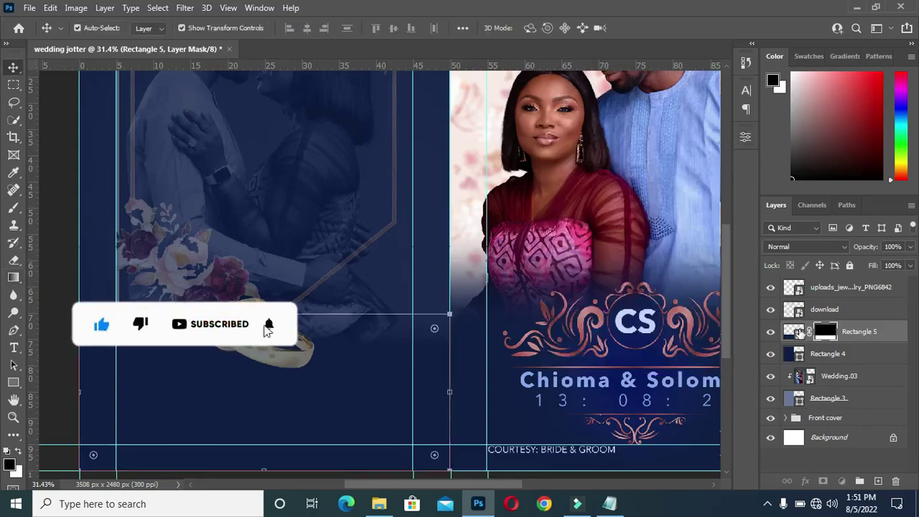
double_click(799, 332)
key("Escape")
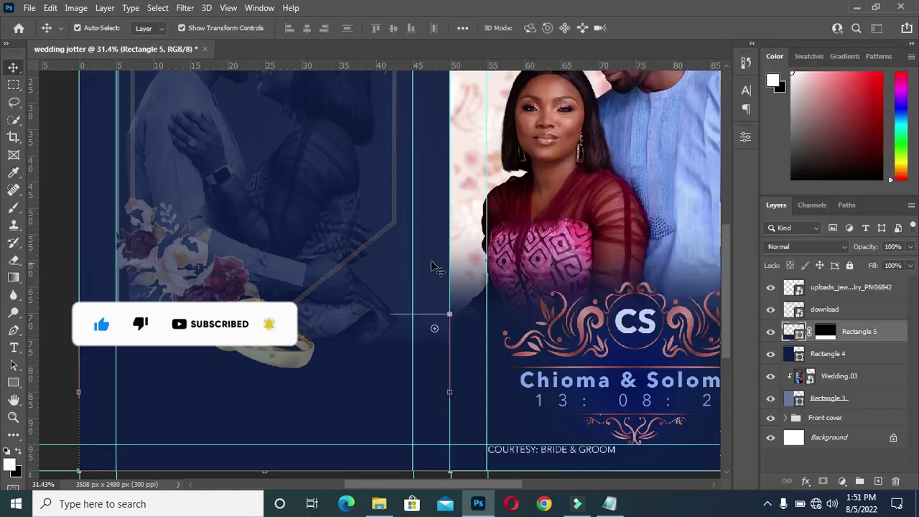
scroll(431, 262, "down", 2)
left_click(79, 264)
scroll(287, 219, "down", 3)
scroll(297, 328, "up", 4)
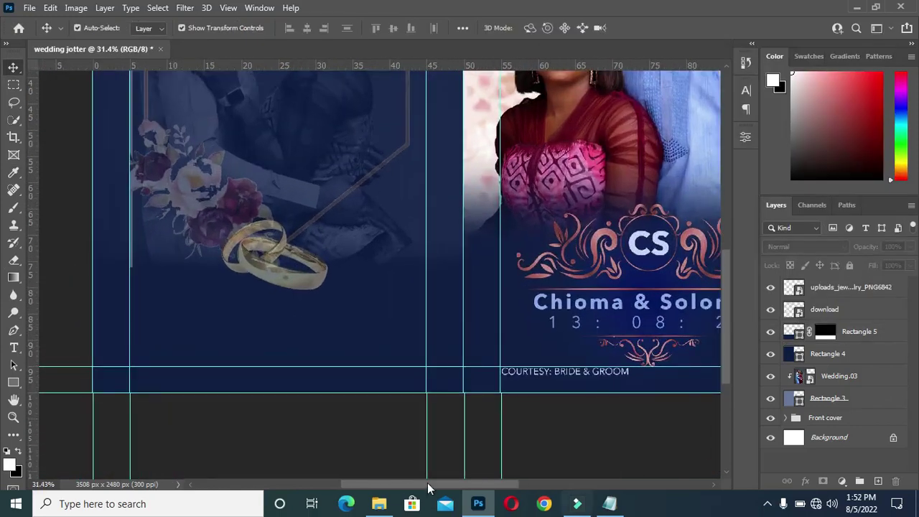
Step: Copy "Thanks for coming!" from the CHIOMA WEDDING TEXT notes and add it as a text layer below the gold rings
left_click(379, 503)
left_click(814, 36)
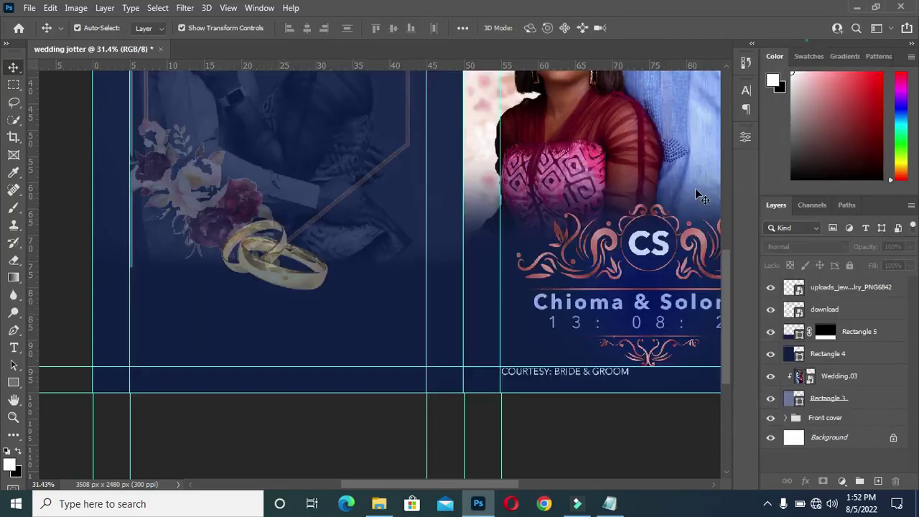
left_click(599, 506)
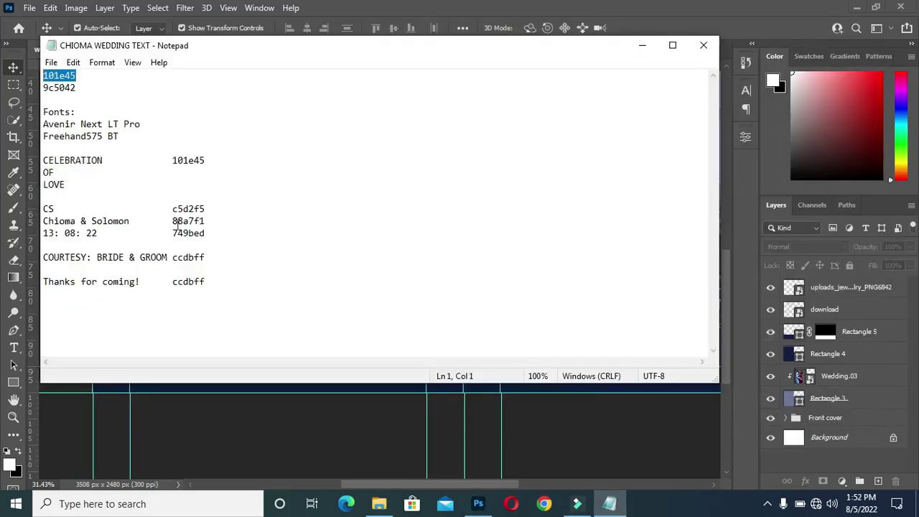
left_click_drag(41, 282, 148, 285)
key("ctrl+c")
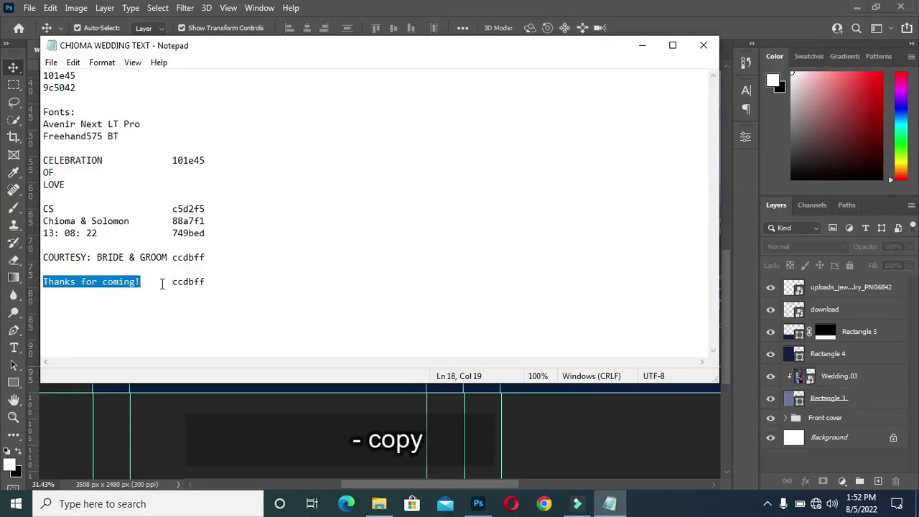
left_click(650, 45)
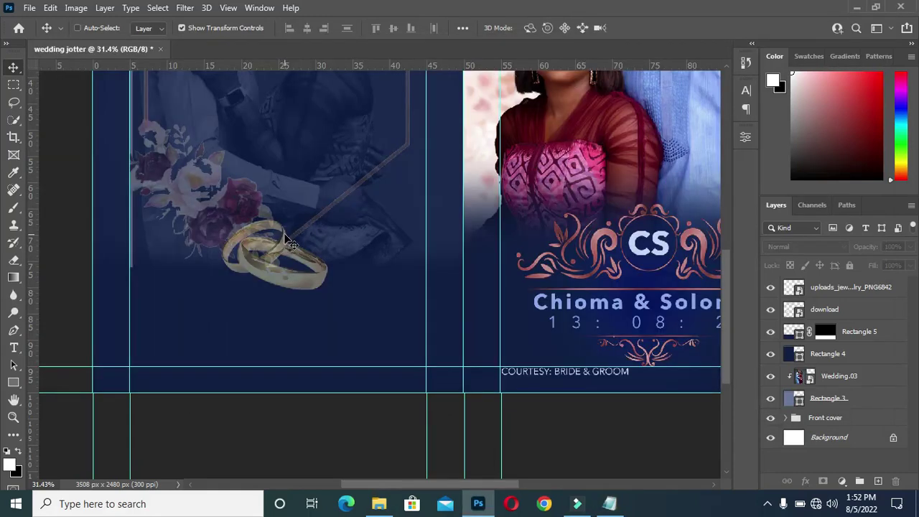
key("t")
left_click(198, 304)
key("ctrl+v")
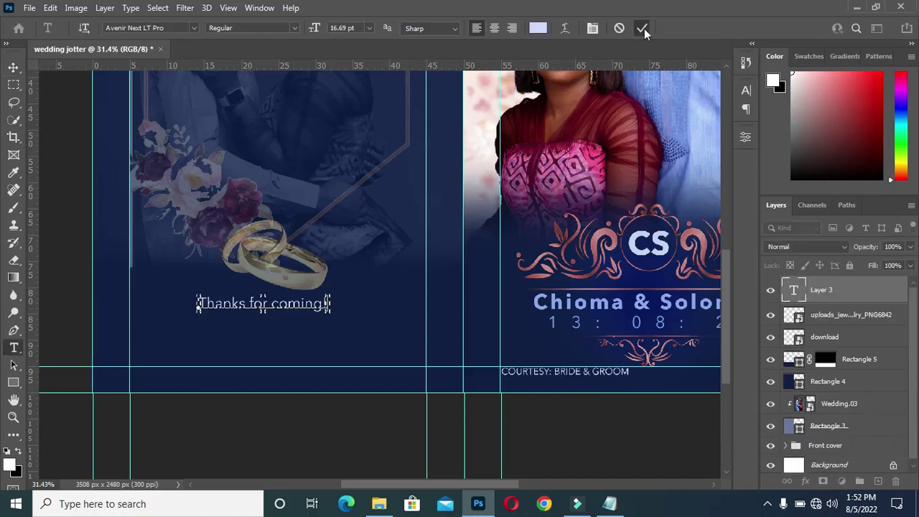
left_click(581, 425)
Step: Copy the colour code ccdbff from the wedding text notes and apply it to the "Thanks for coming!" text
left_click(608, 503)
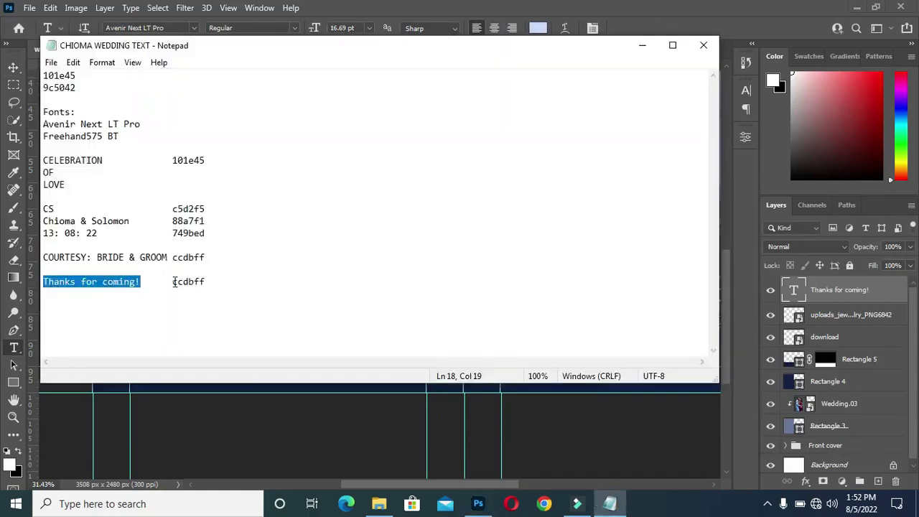
left_click_drag(174, 281, 213, 282)
key("ctrl+x")
key("ctrl+z")
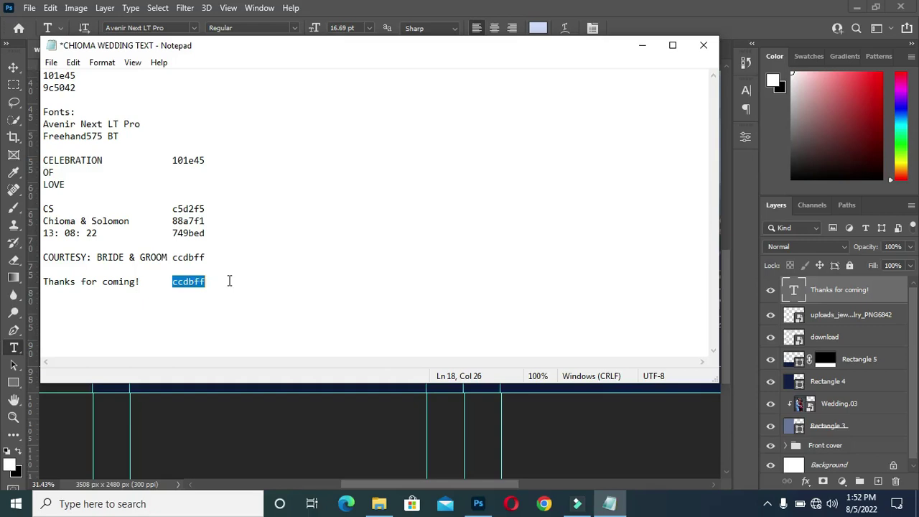
left_click(641, 46)
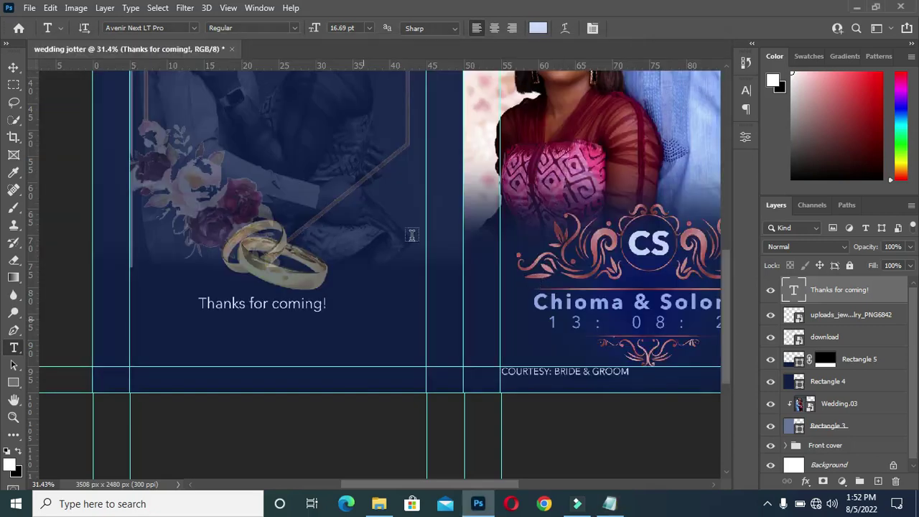
left_click(537, 28)
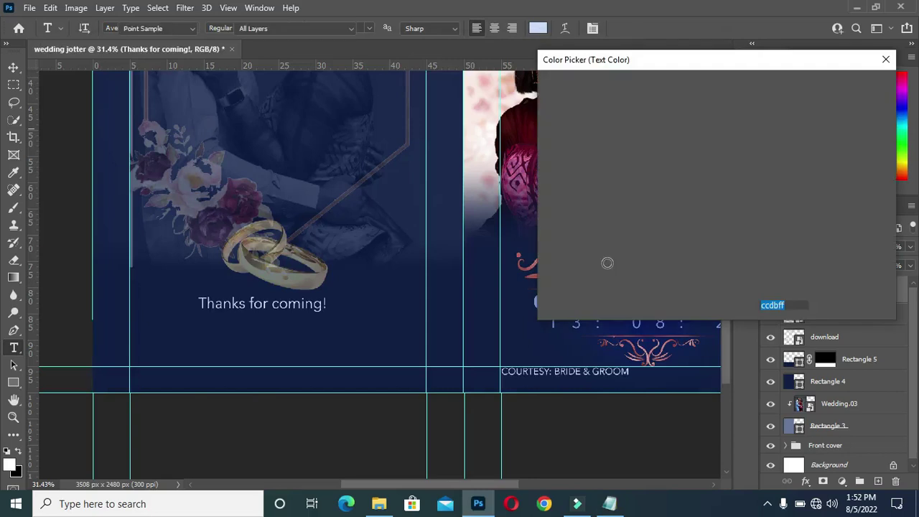
key("ctrl+v")
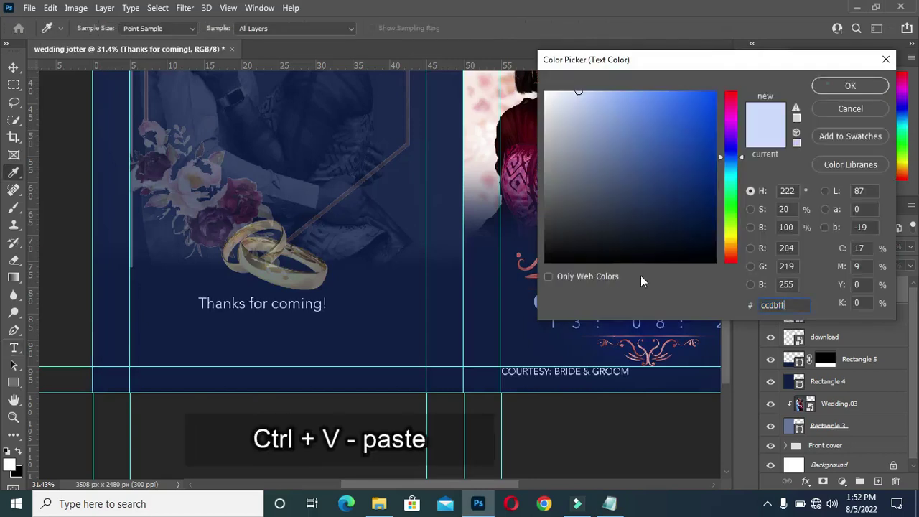
left_click(828, 84)
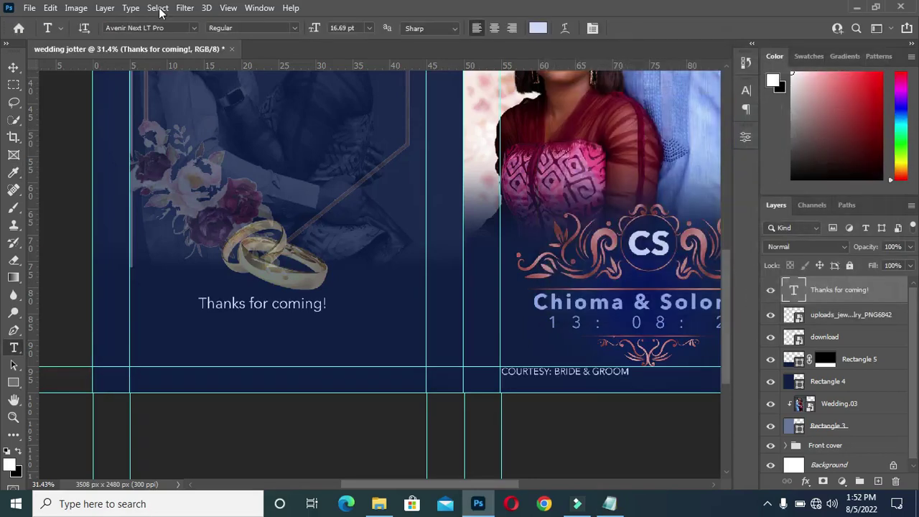
Step: Set the font of the "Thanks for coming!" text to Freehand575 BT Regular
left_click(195, 27)
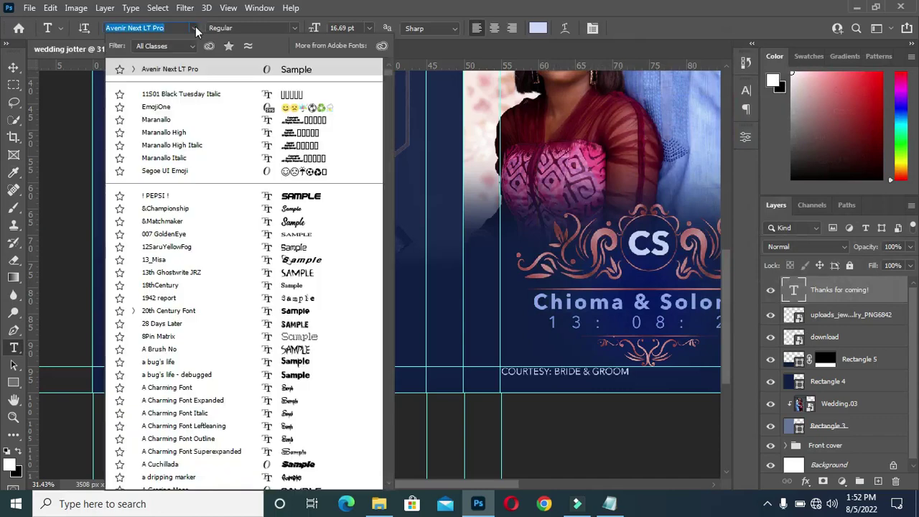
type("free")
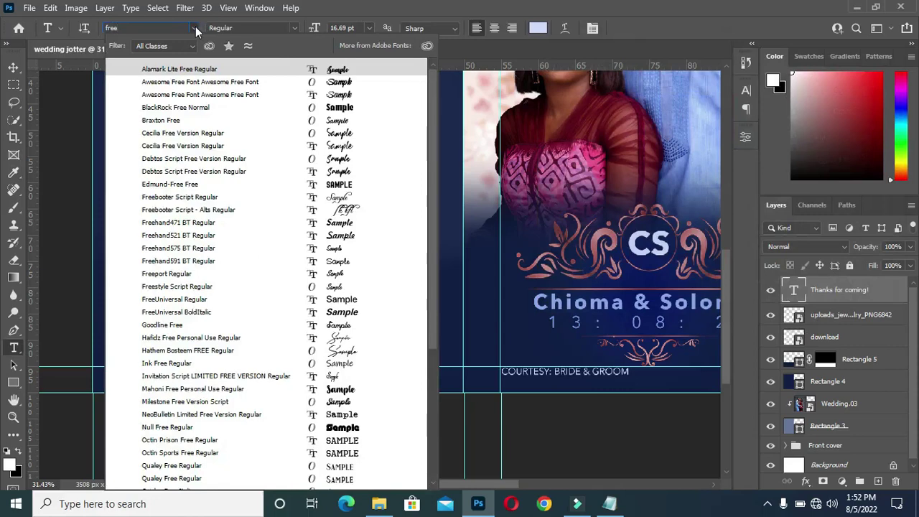
type("ha")
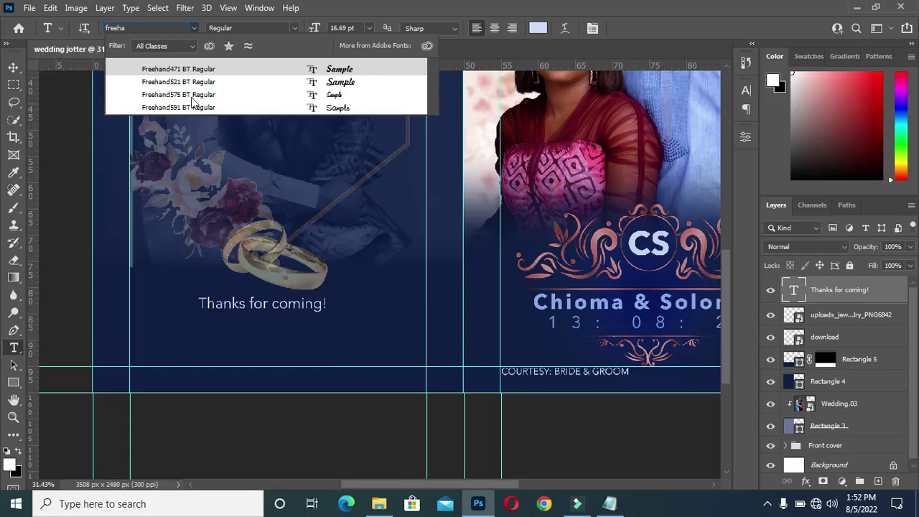
key("Return")
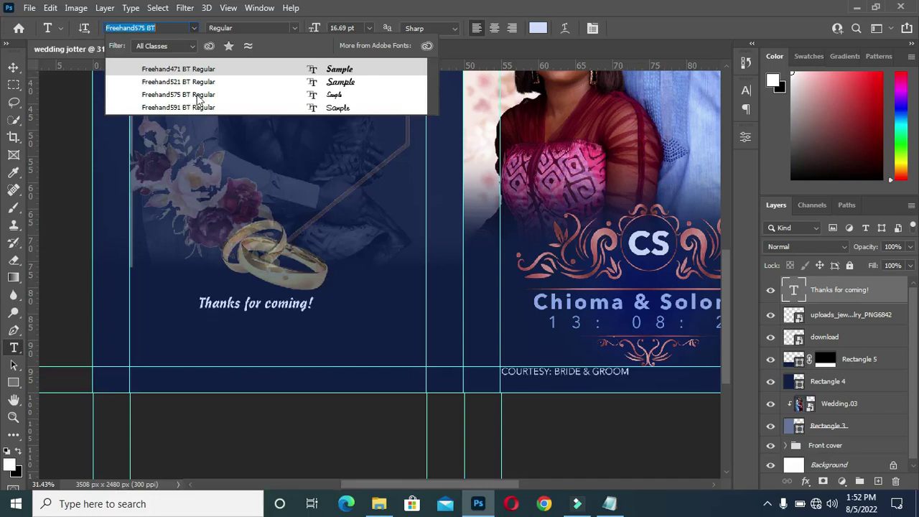
left_click(188, 95)
Step: Enlarge the "Thanks for coming!" text to roughly two and a half times its size beneath the rings
left_click(10, 69)
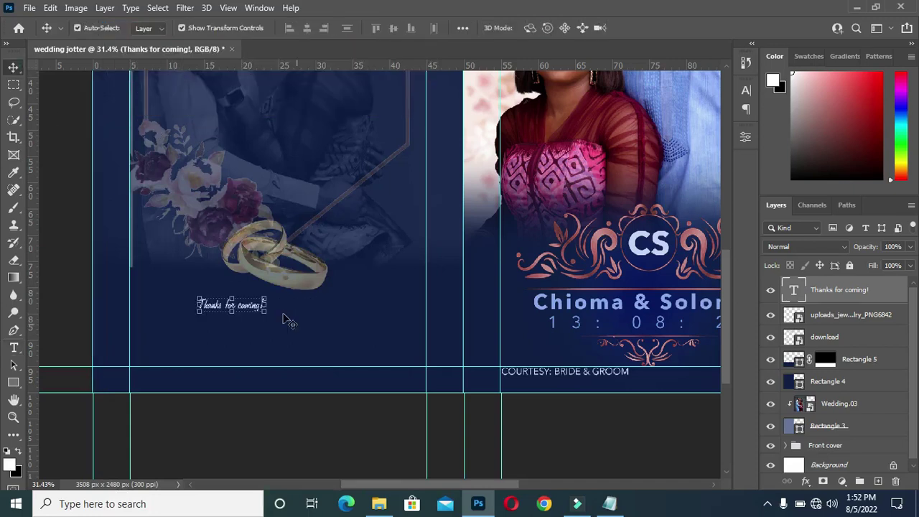
scroll(289, 318, "up", 1)
key("ctrl+t")
left_click_drag(265, 300, 363, 289)
key("Return")
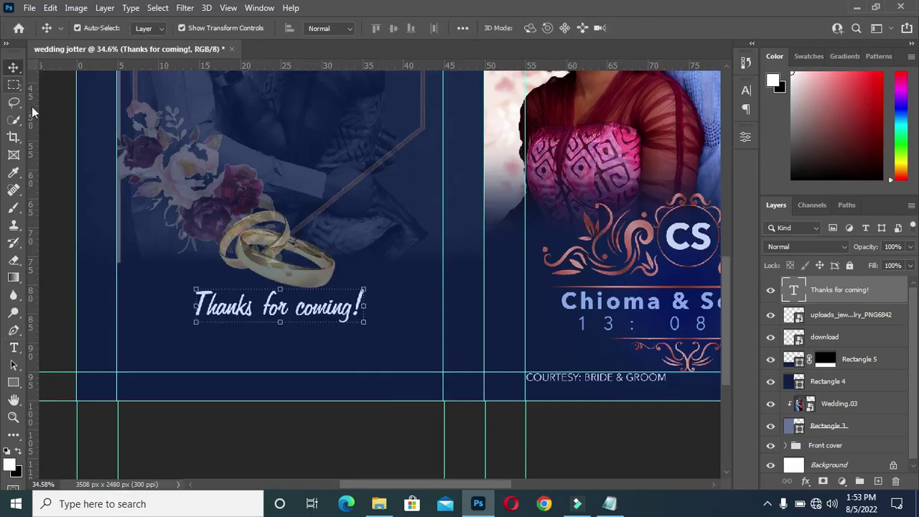
Step: Centre the "Thanks for coming!" text horizontally on the back cover using a selection spanning the cover's full width, then deselect
left_click(14, 85)
left_click_drag(77, 158, 484, 199)
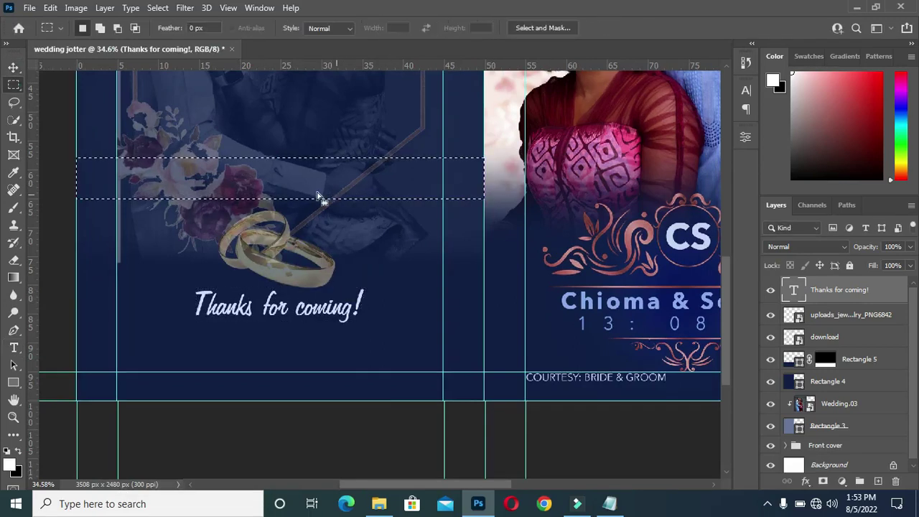
key("v")
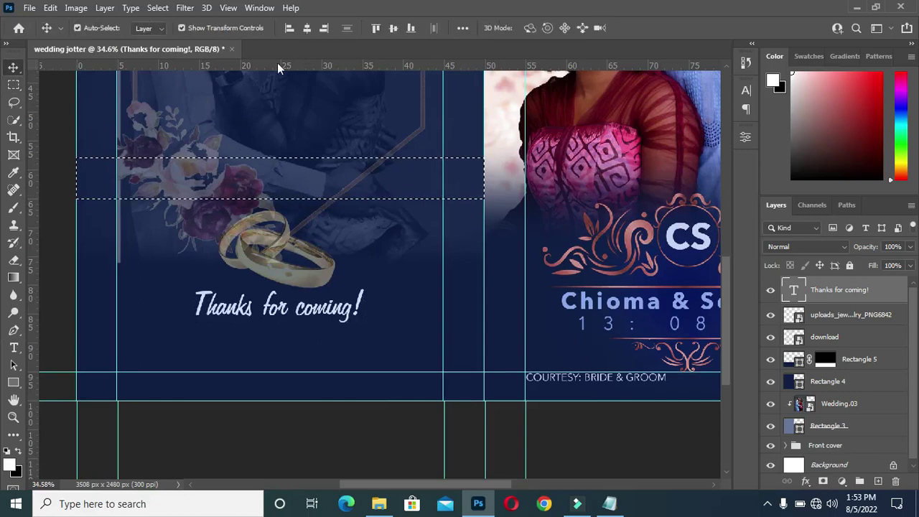
left_click(305, 30)
key("ctrl+d")
left_click(61, 221)
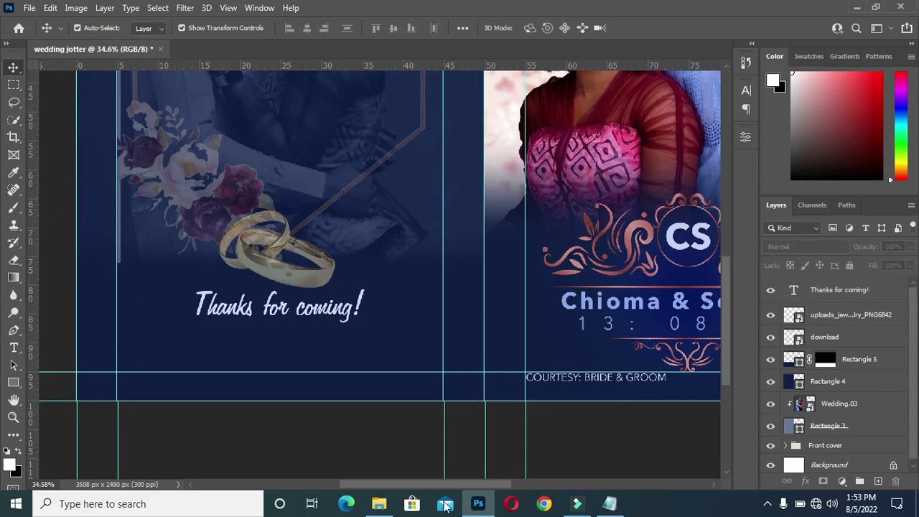
Step: Place the BARCODE (3) image from the wedding jotter folder below "Thanks for coming!" at 35.31% scale
left_click(379, 503)
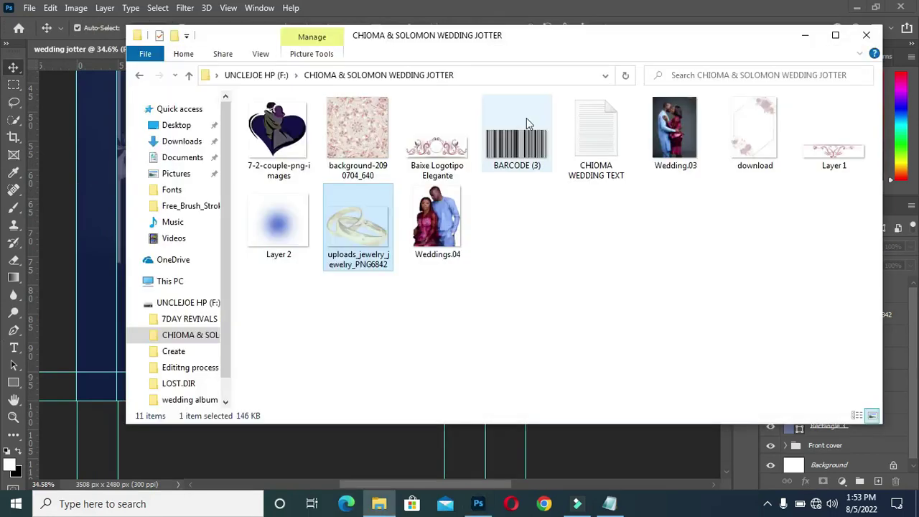
left_click_drag(526, 117, 167, 318)
left_click_drag(398, 176, 403, 239)
left_click_drag(360, 277, 282, 347)
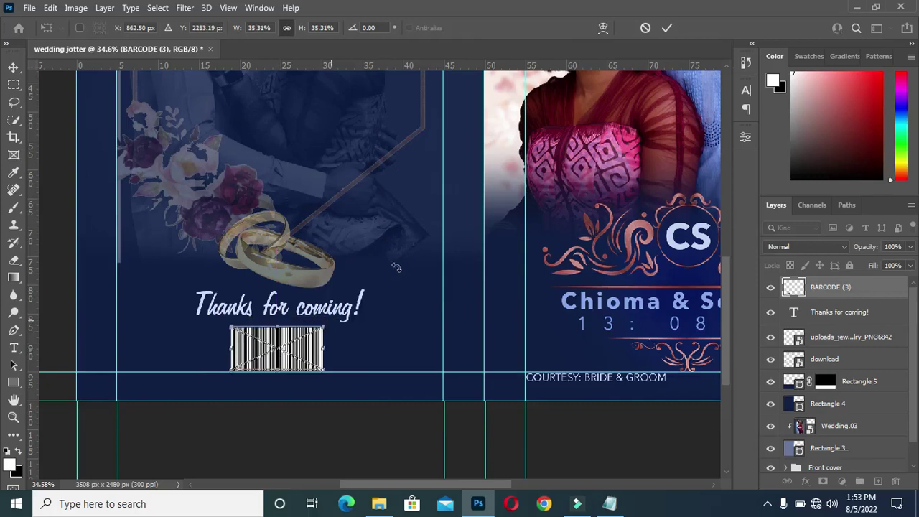
left_click(665, 29)
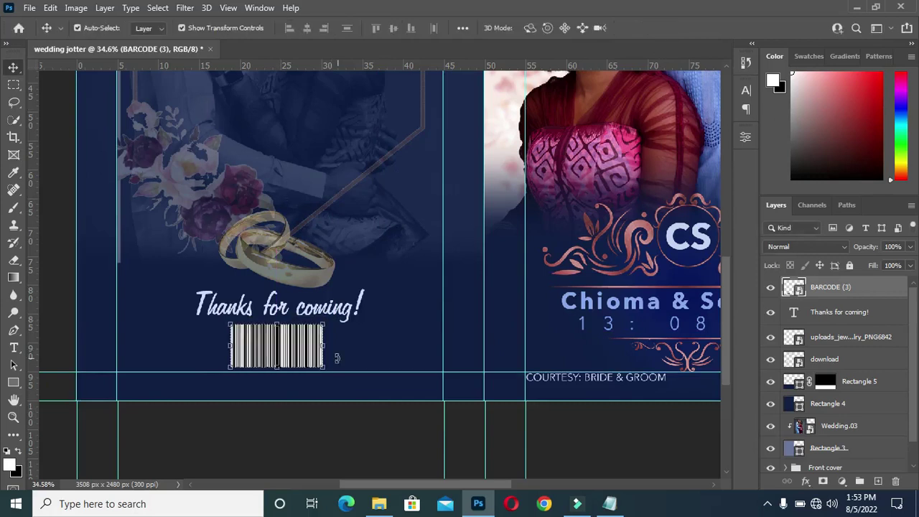
Step: Nudge the barcode up towards the "Thanks for coming!" text and shrink it slightly about its horizontal centre
key("shift+Up")
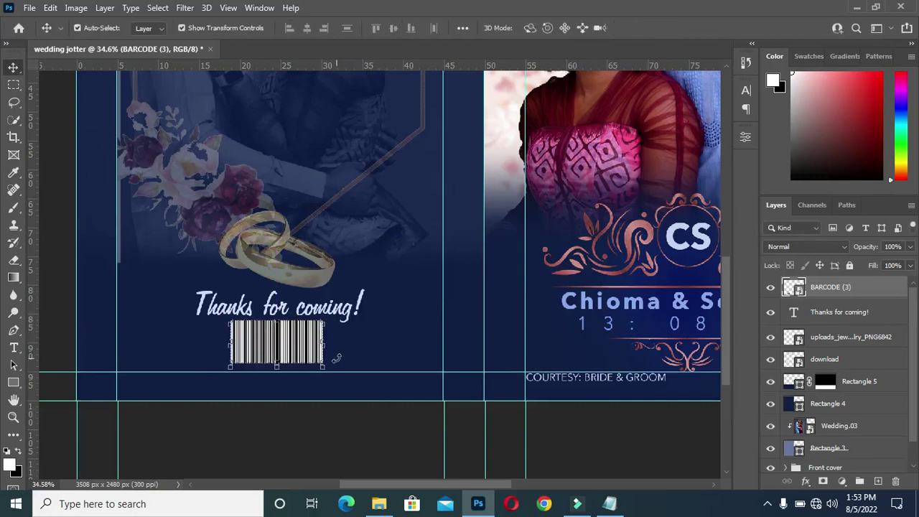
left_click(279, 320)
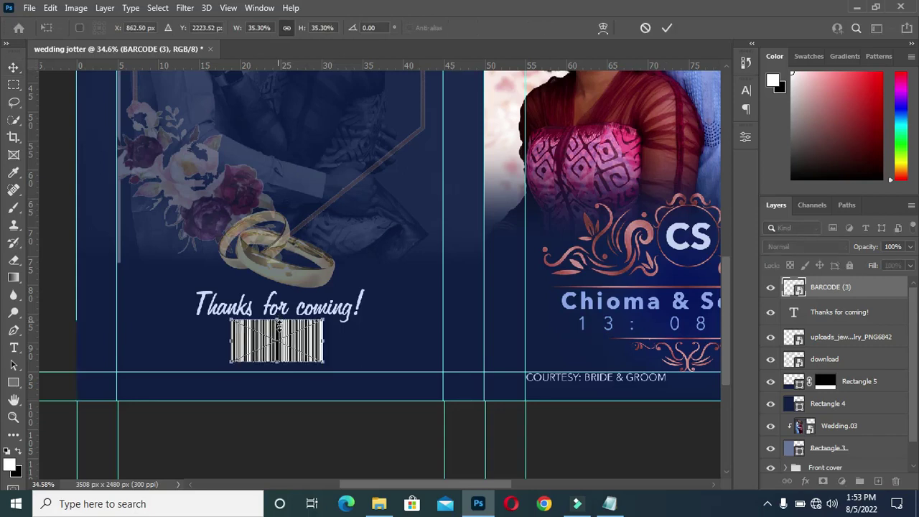
left_click_drag(279, 320, 279, 323)
key("Return")
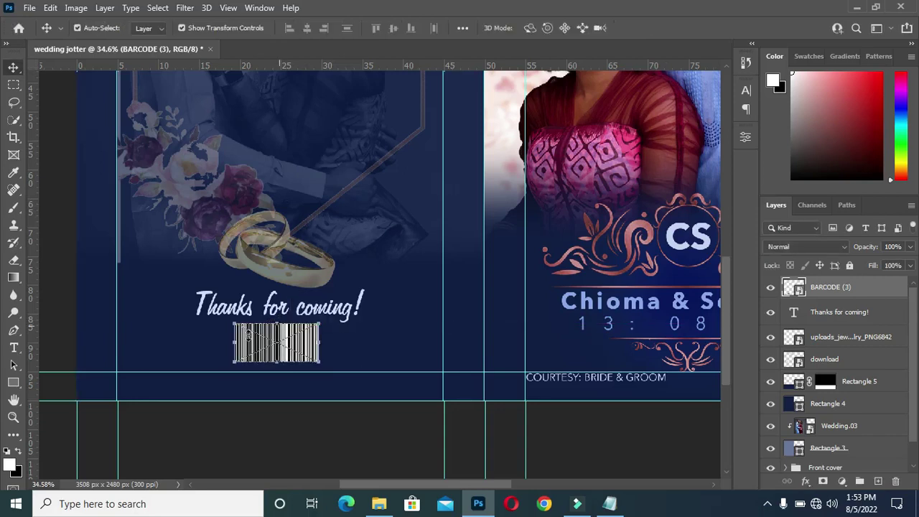
key("shift+Up")
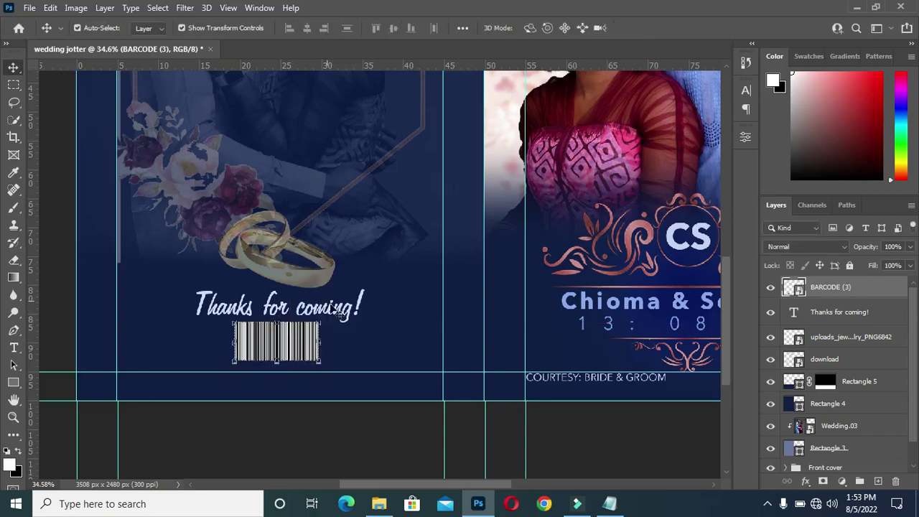
Step: Nudge the "Thanks for coming!" text slightly up, away from the barcode, and deselect it
left_click(355, 313)
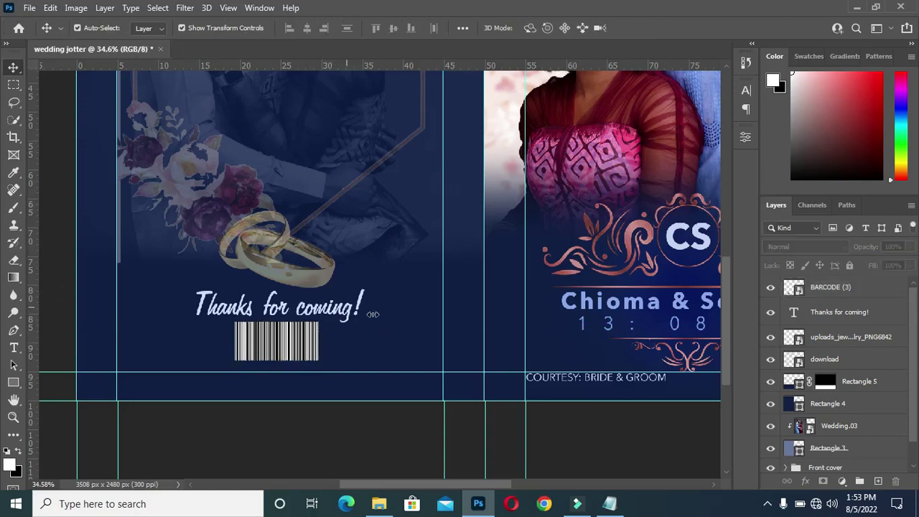
left_click(316, 316)
key("shift+Up")
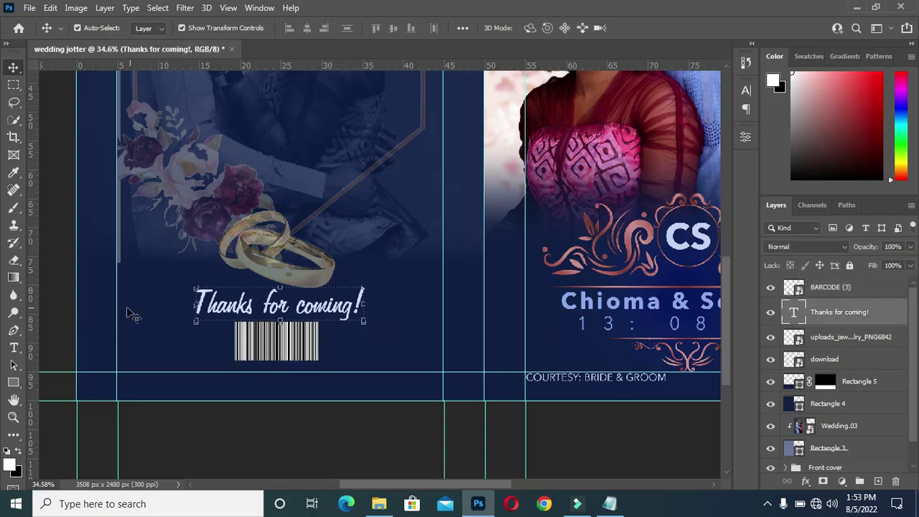
left_click(363, 443)
Step: Add the text "UNCLEJOE GRAPHICS" in Avenir Next LT Pro Regular below the barcode
scroll(295, 367, "up", 1)
key("t")
left_click(215, 390)
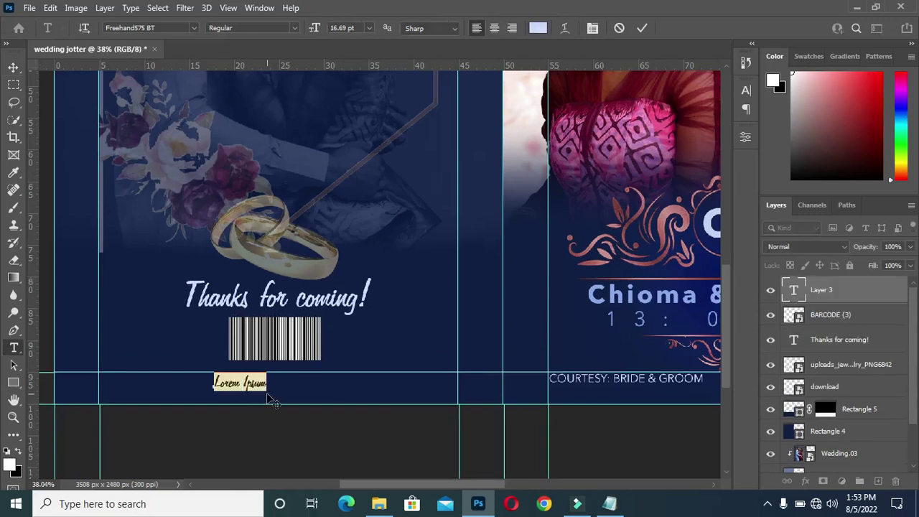
left_click(194, 27)
scroll(180, 144, "up", 15)
left_click(180, 87)
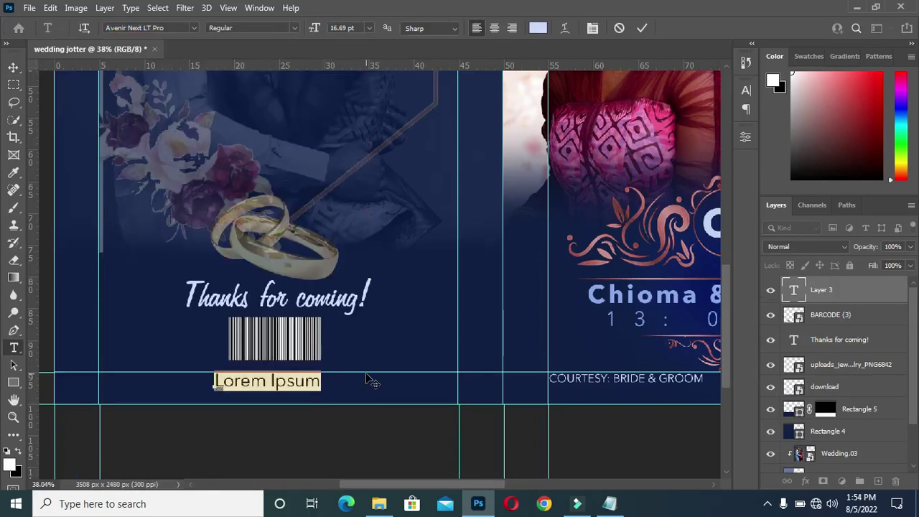
type("UNCLEJOE GRAPHICS")
left_click(641, 29)
Step: Scale the "UNCLEJOE GRAPHICS" text to 49.51% and fit it directly under the barcode, matching the barcode's width
key("v")
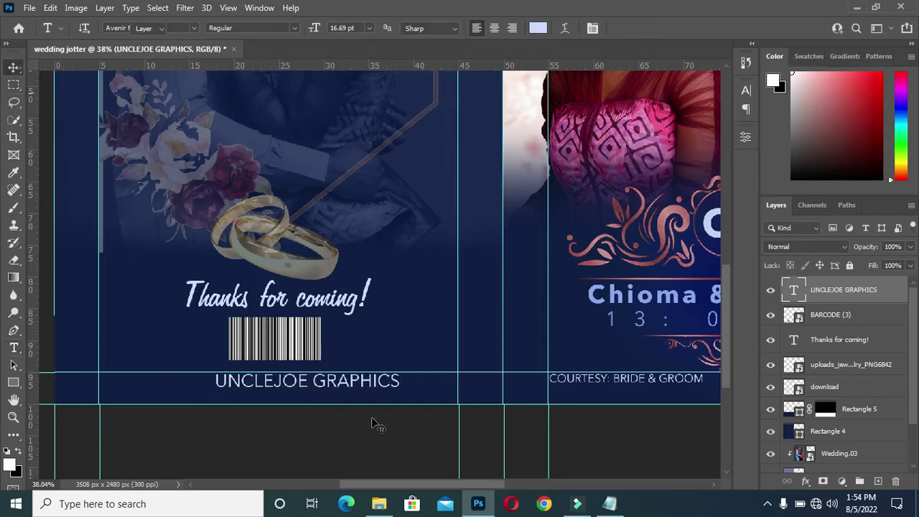
left_click_drag(406, 380, 287, 361)
scroll(271, 381, "up", 4)
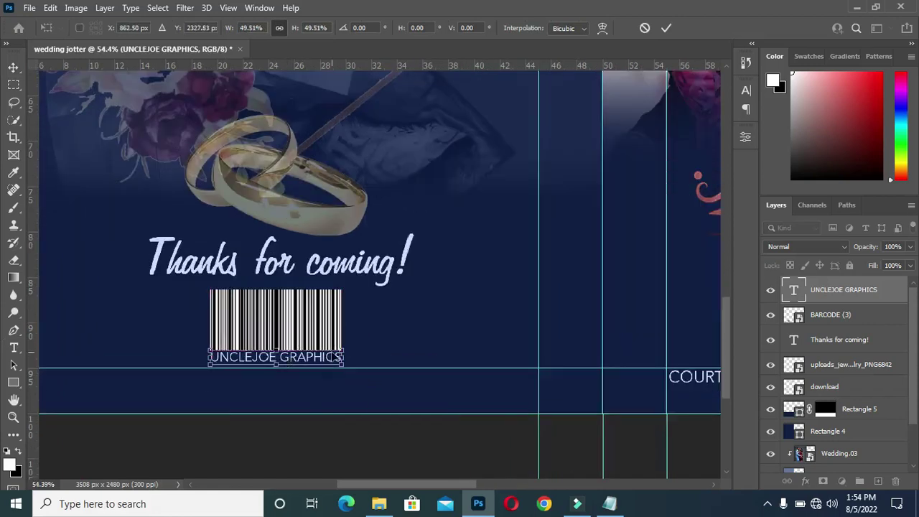
key("Return")
key("Return")
scroll(318, 404, "down", 5)
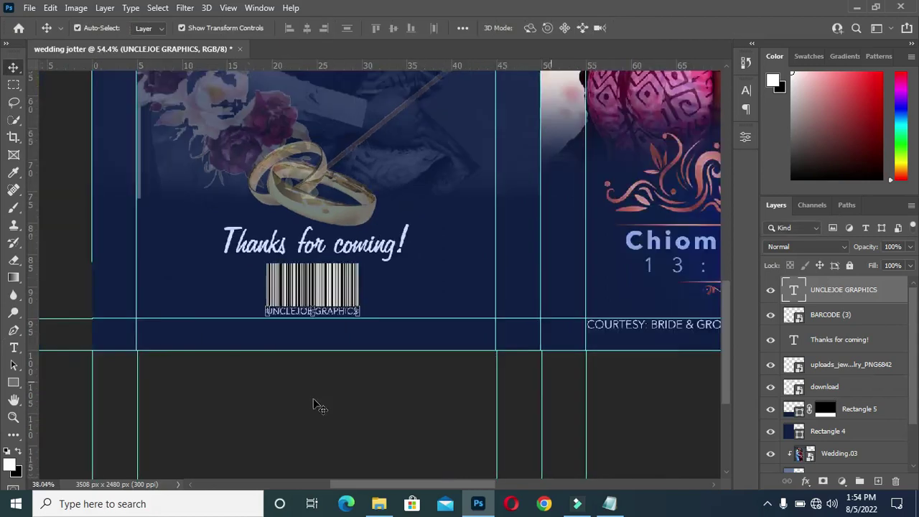
left_click(333, 407)
key("ctrl+0")
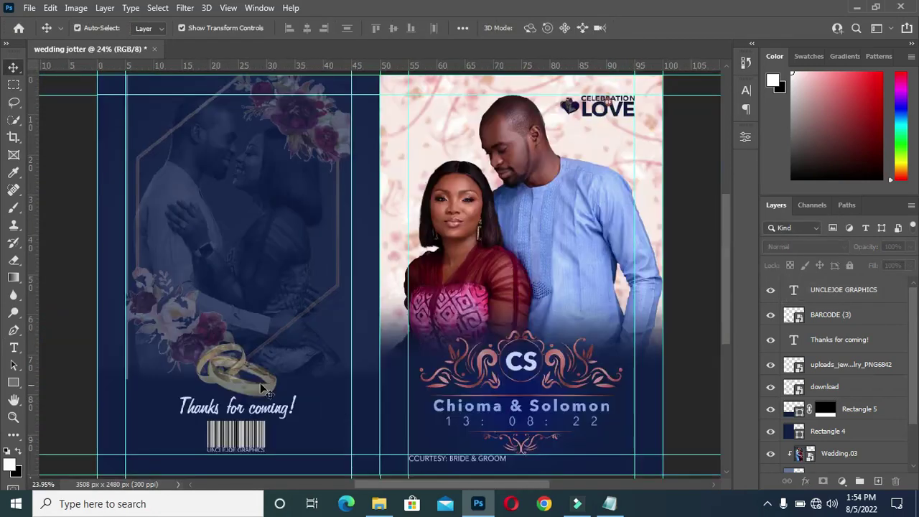
Step: Nudge the barcode and the "UNCLEJOE GRAPHICS" text together slightly left beneath "Thanks for coming!", and deselect them
left_click(833, 291)
left_click(227, 439, "ctrl+shift")
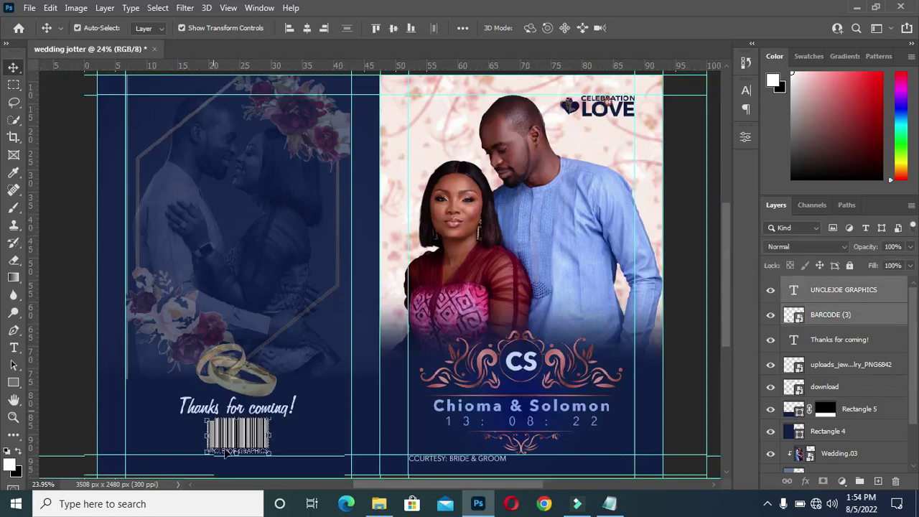
scroll(226, 450, "up", 5)
scroll(227, 453, "up", 3)
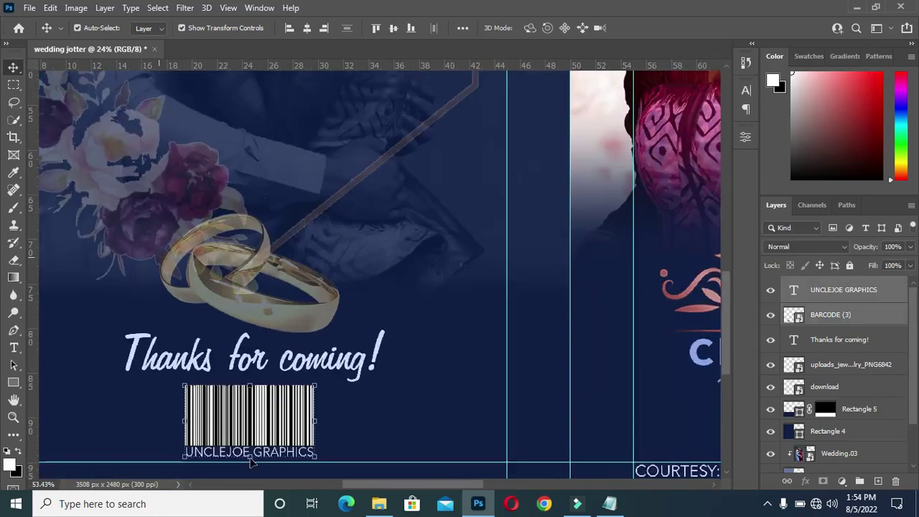
left_click_drag(259, 468, 258, 468)
left_click(665, 28)
scroll(384, 158, "down", 2)
scroll(238, 282, "down", 2)
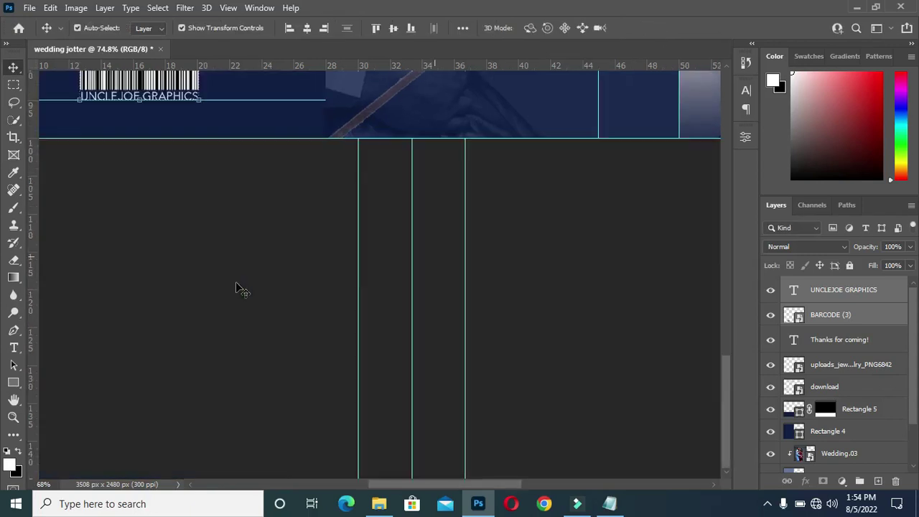
scroll(235, 283, "down", 5)
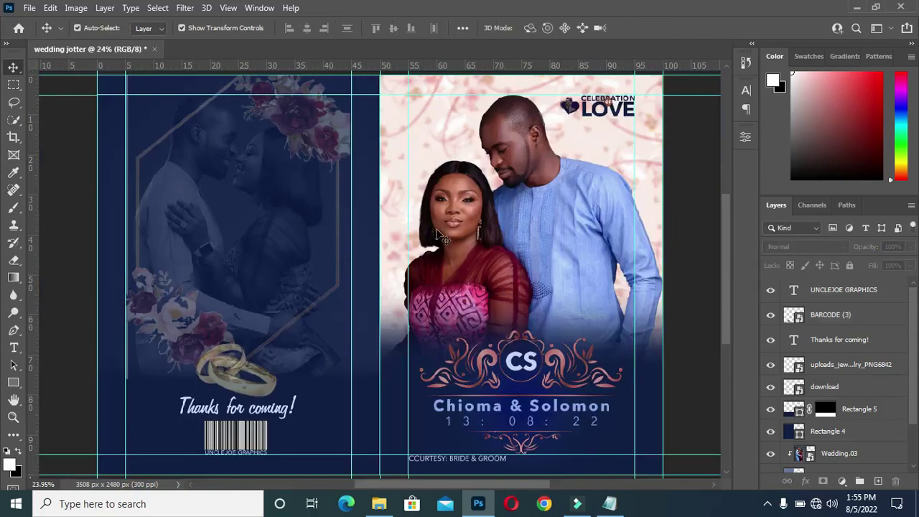
Step: Group all back cover layers from the "UNCLEJOE GRAPHICS" text down to Rectangle 3 and name the group "Back cover"
left_click(850, 297)
scroll(840, 346, "down", 2)
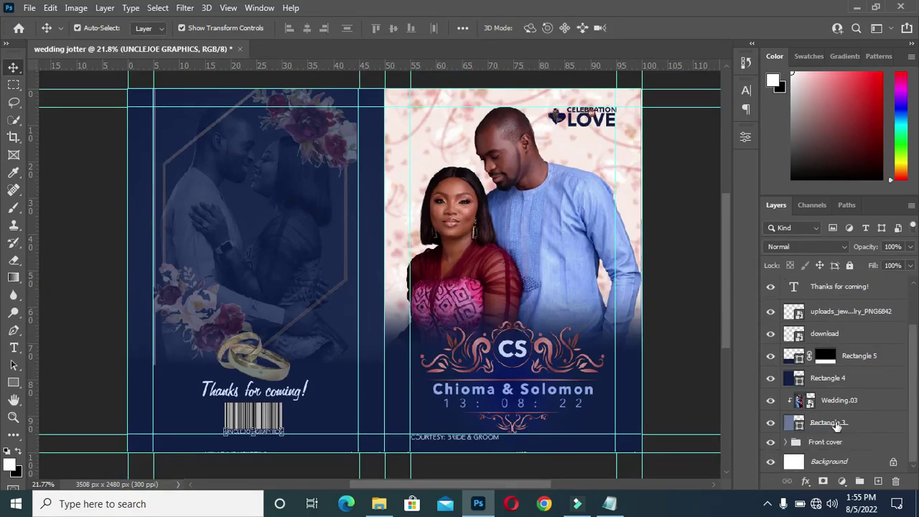
left_click(834, 424, "shift")
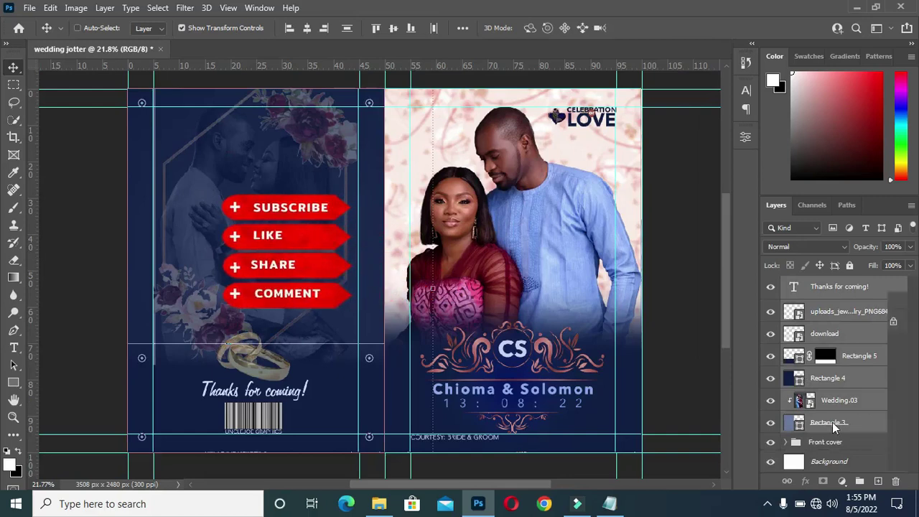
key("ctrl+g")
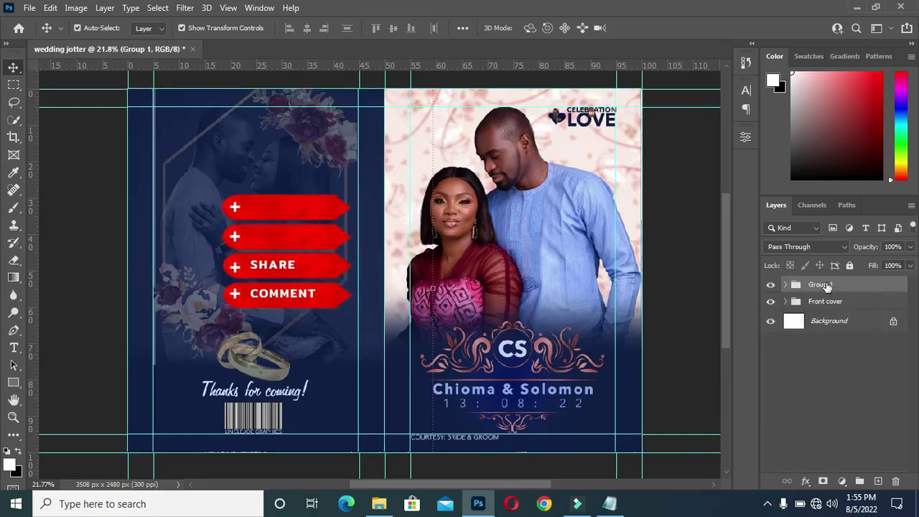
double_click(821, 284)
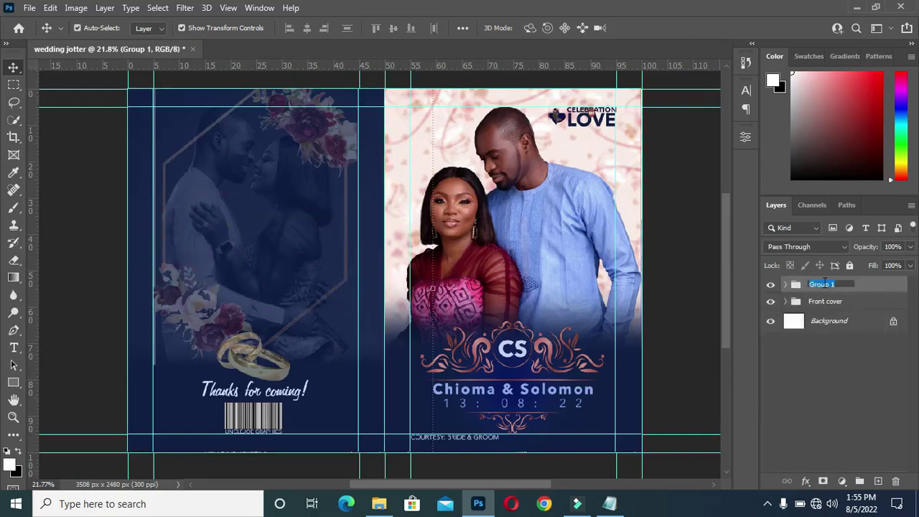
type("Back cover")
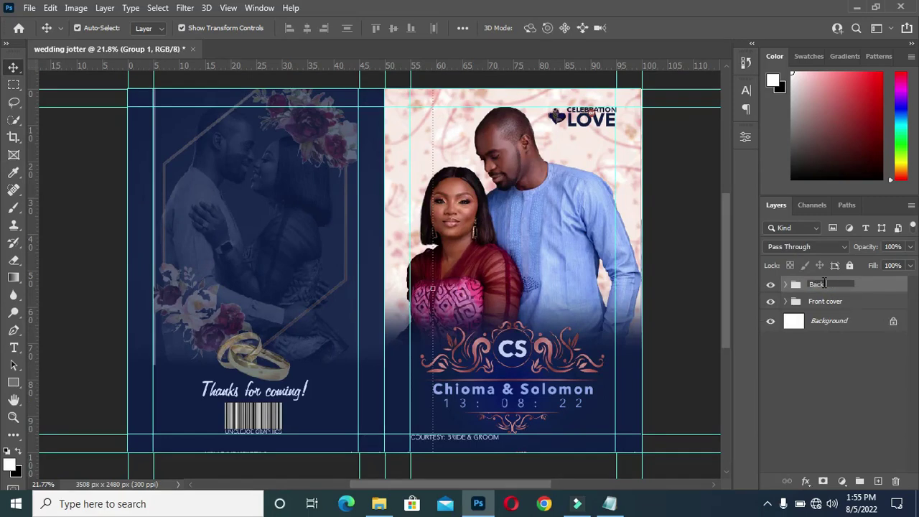